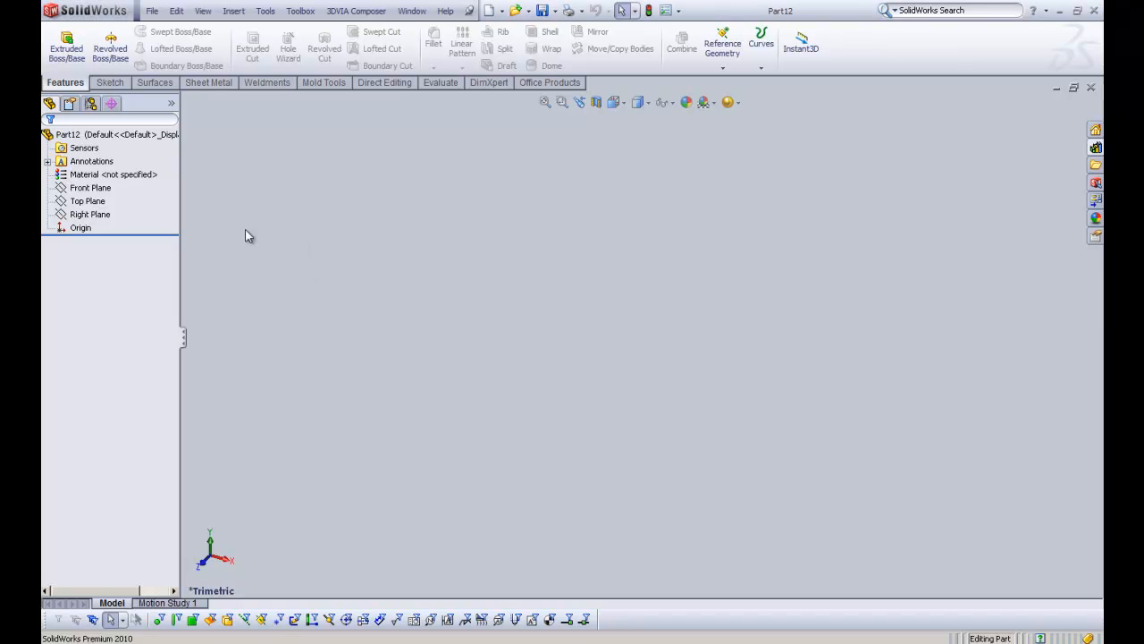
Step: Create a reference plane offset 30 mm from the Right Plane
click(105, 217)
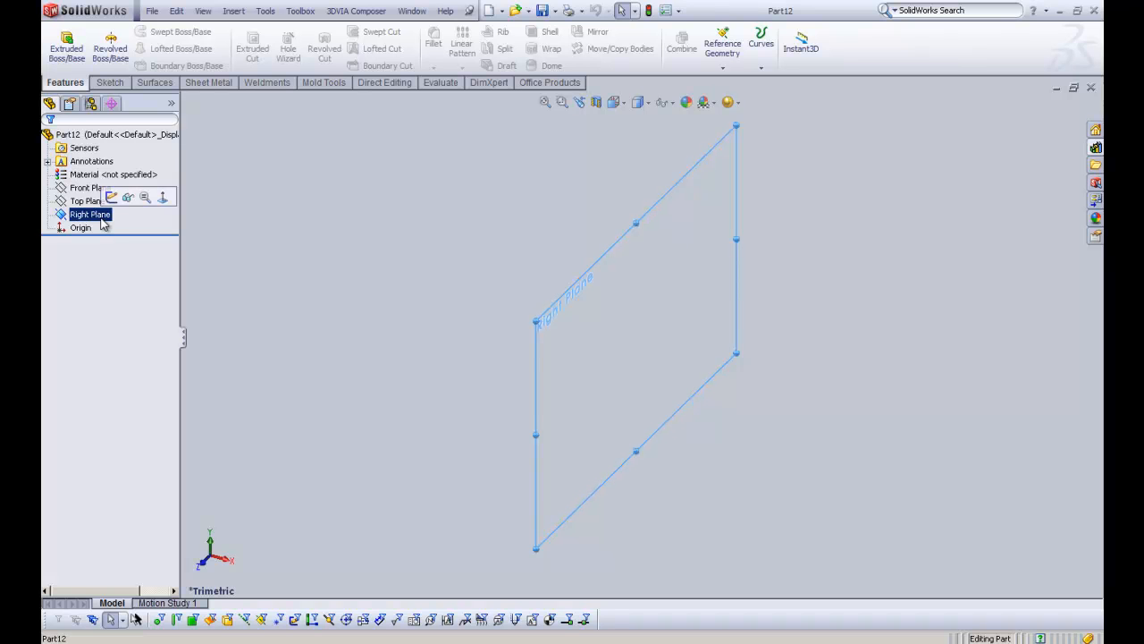
right_click(103, 225)
click(92, 241)
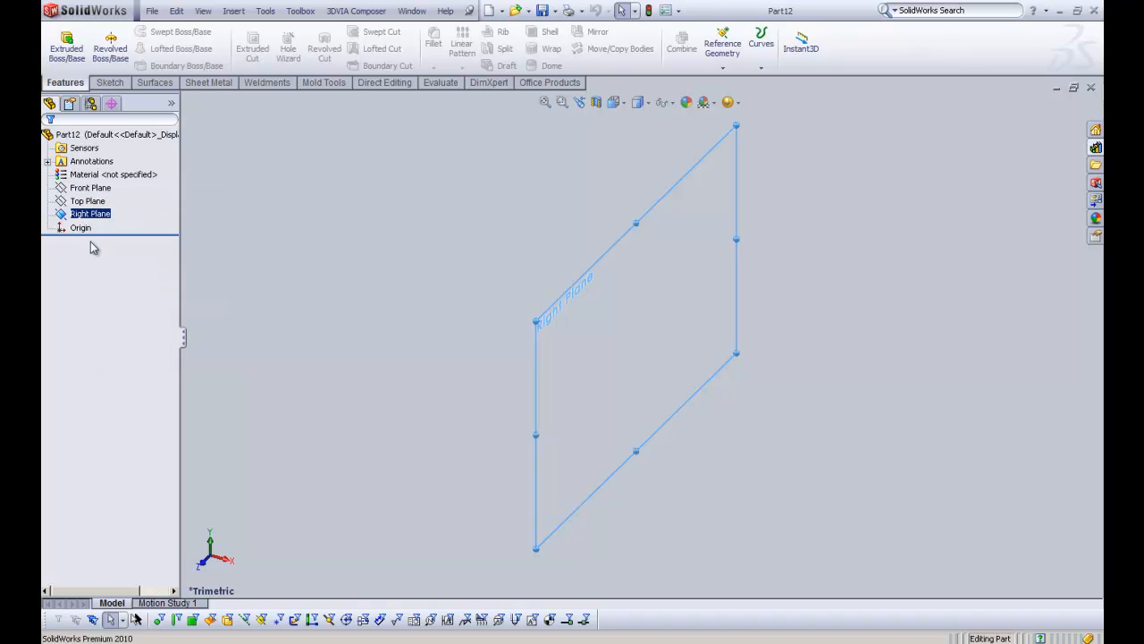
click(711, 52)
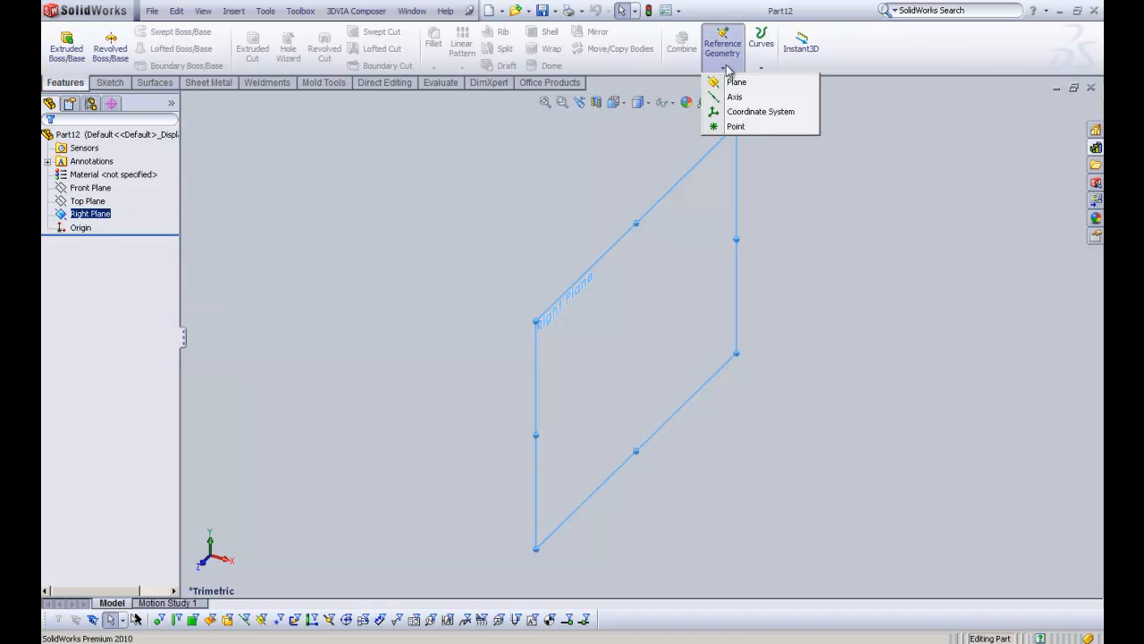
click(735, 80)
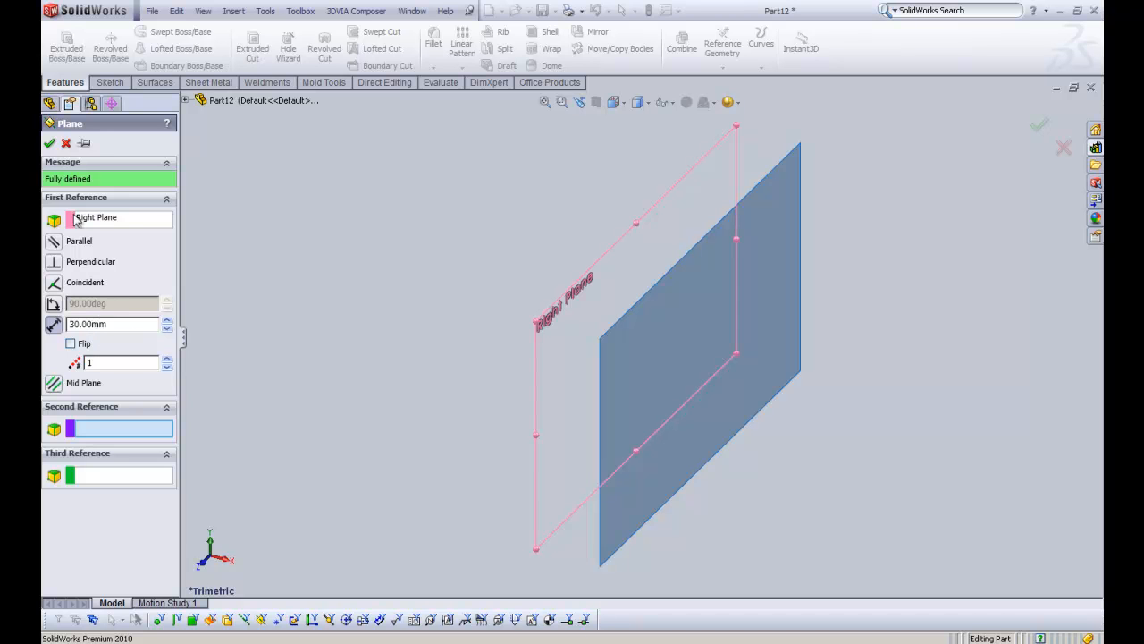
click(50, 145)
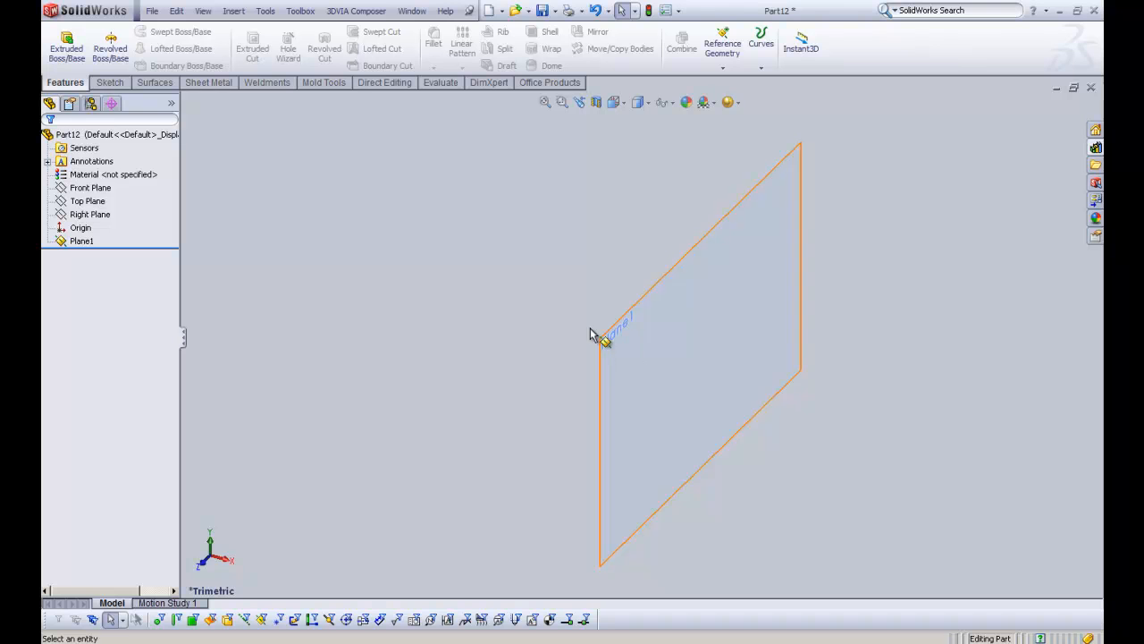
Step: Make the Right Plane visible in the model
right_click(90, 215)
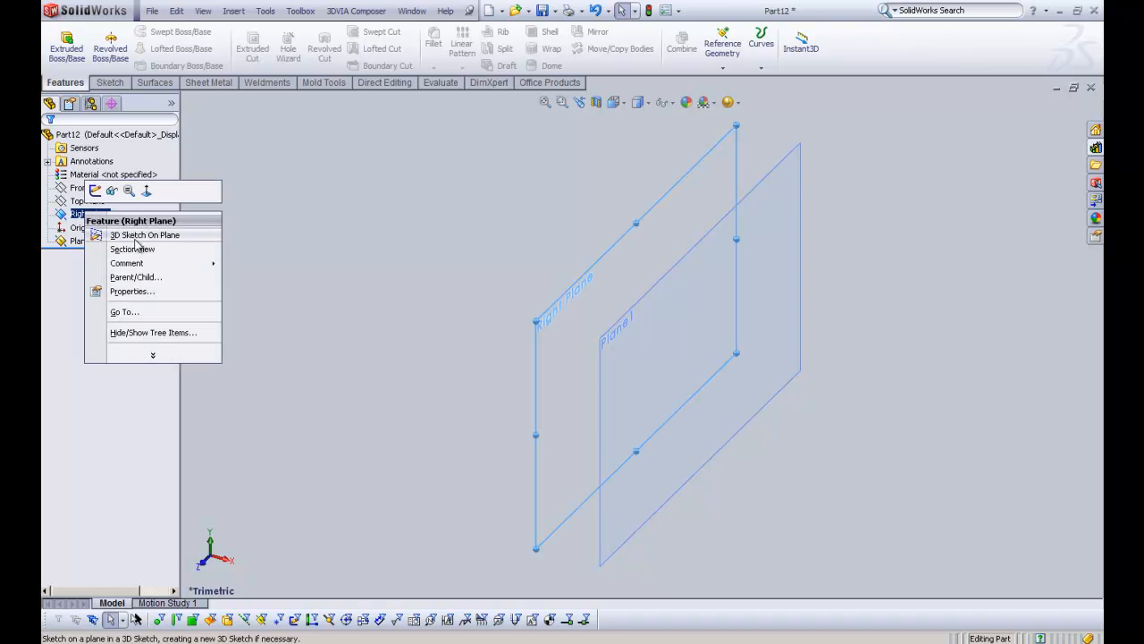
click(113, 190)
click(451, 239)
middle_drag(465, 253, 467, 286)
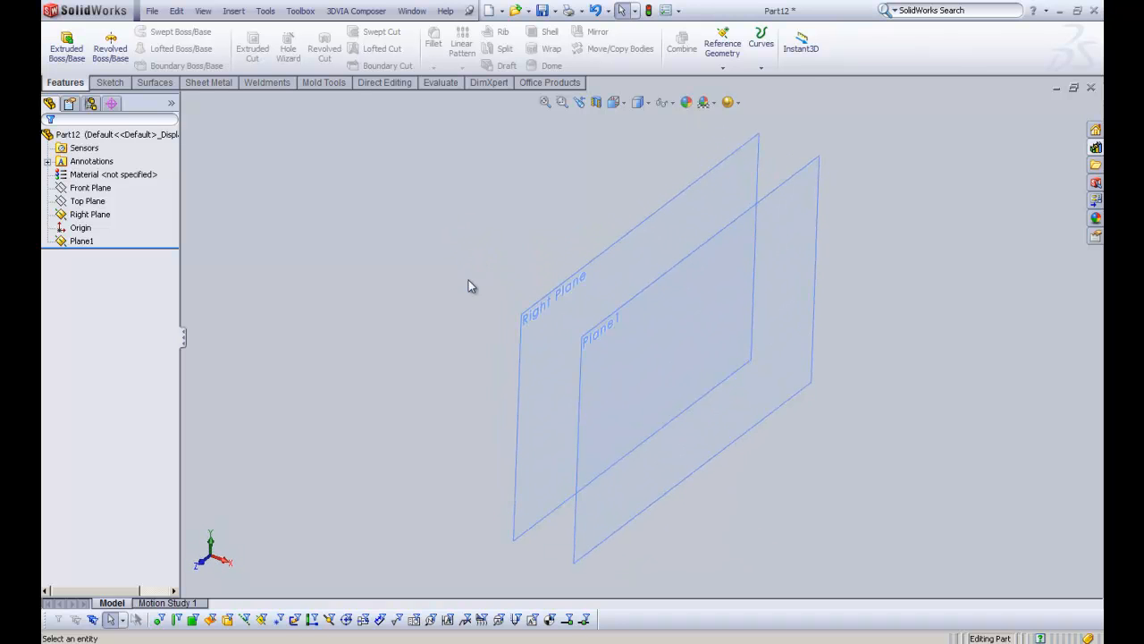
Step: Create a second reference plane offset 30 mm from the Right Plane, flipped to the side opposite Plane1
click(721, 66)
click(733, 83)
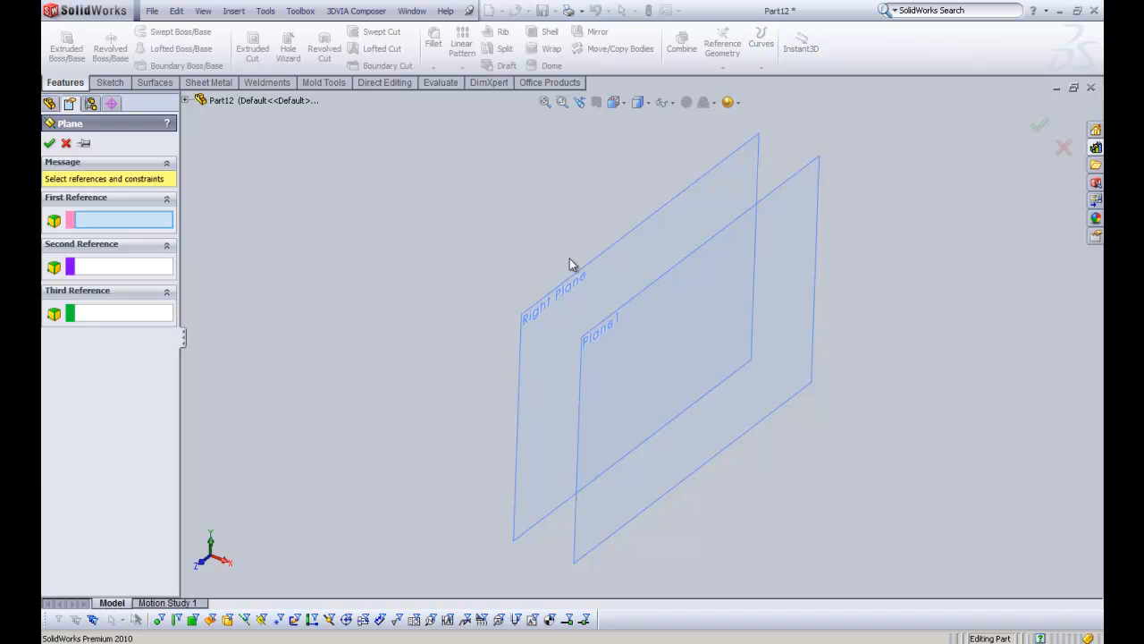
click(581, 284)
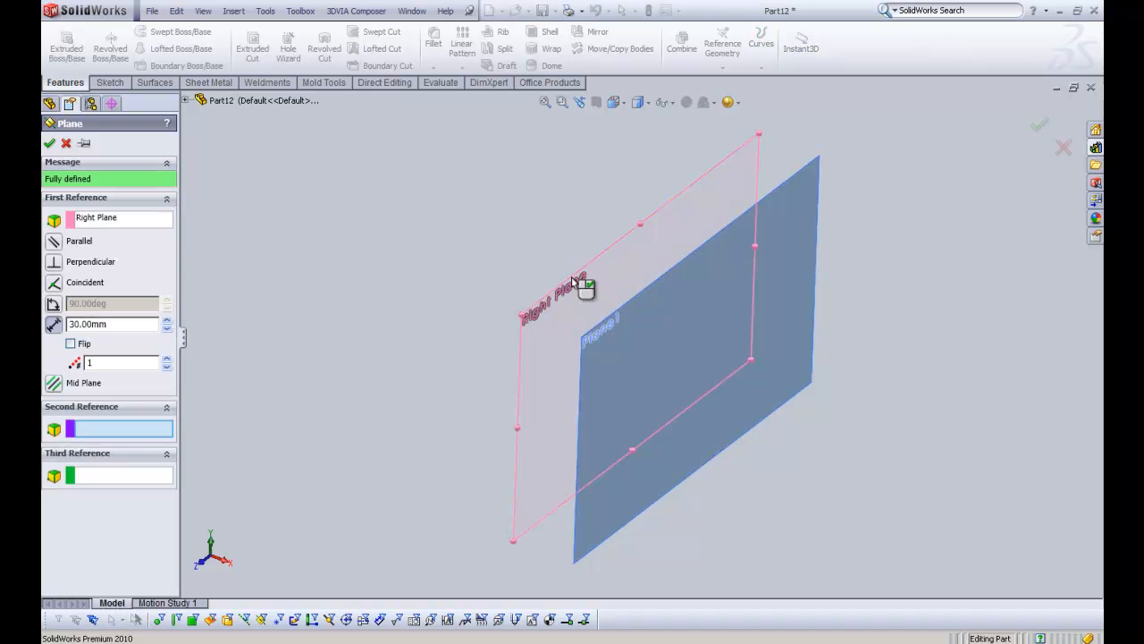
click(71, 344)
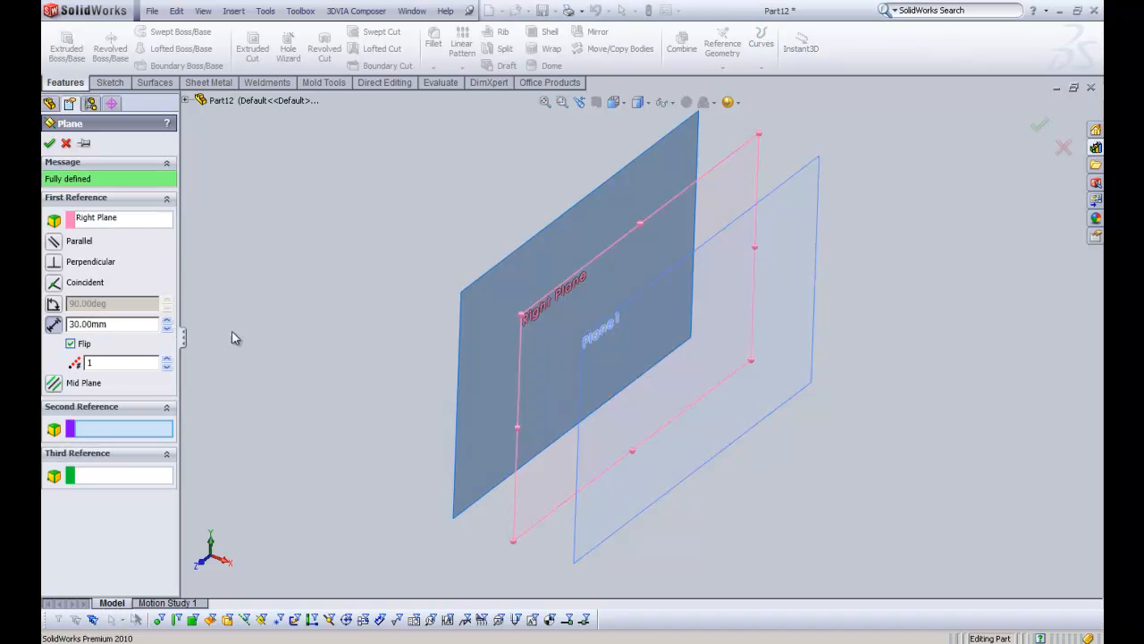
right_click(284, 261)
click(331, 292)
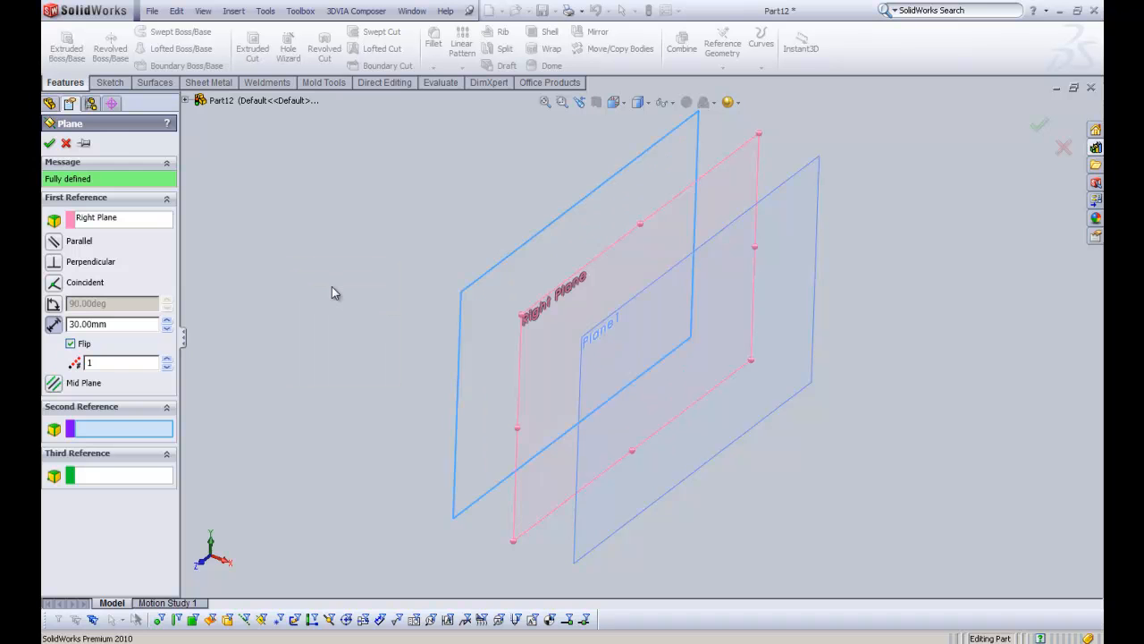
mouse_move(344, 272)
middle_down()
mouse_move(385, 278)
mouse_move(386, 289)
mouse_move(345, 266)
mouse_move(337, 223)
mouse_move(348, 251)
middle_up()
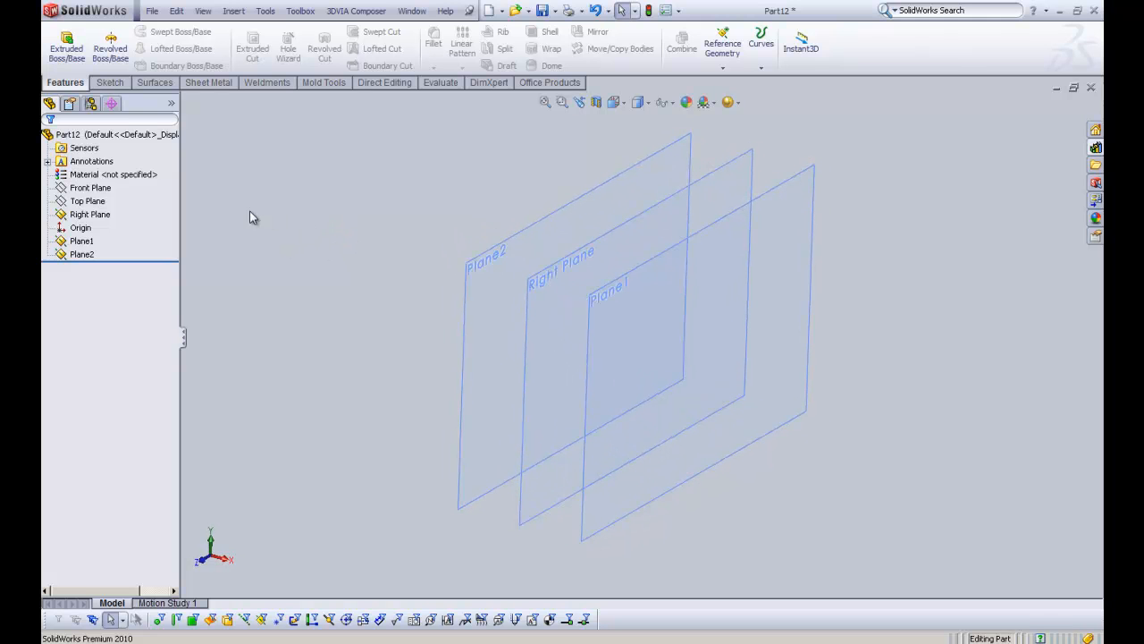
Step: On the Top Plane, sketch circles centred on Plane2 and Plane1 level with the origin, with radii about 3.3 mm and 4.8 mm
click(102, 201)
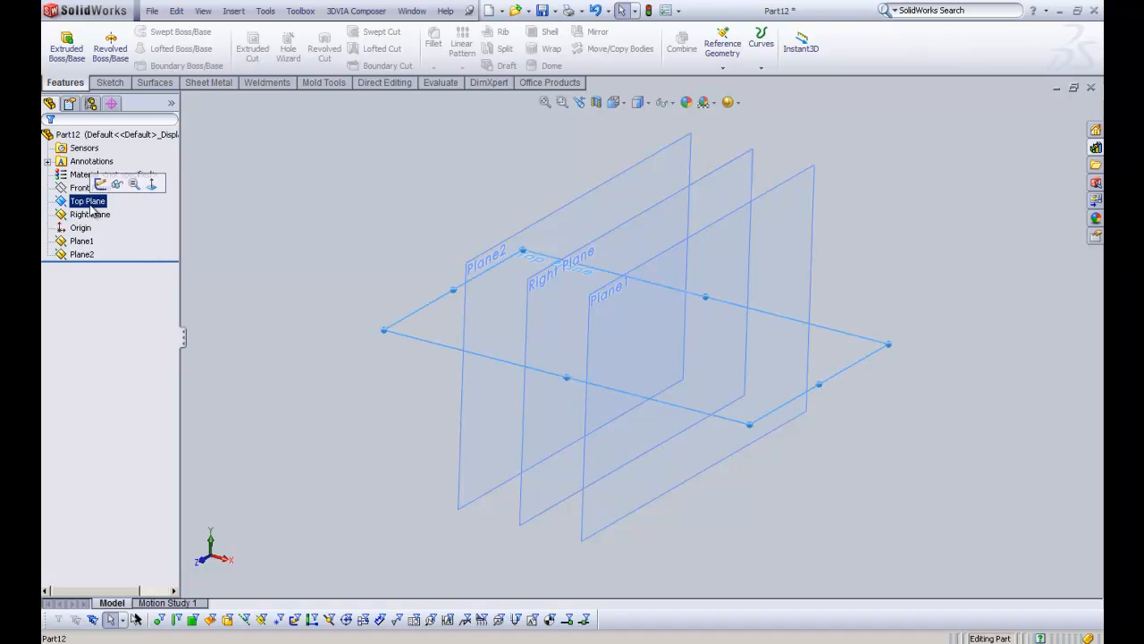
click(100, 183)
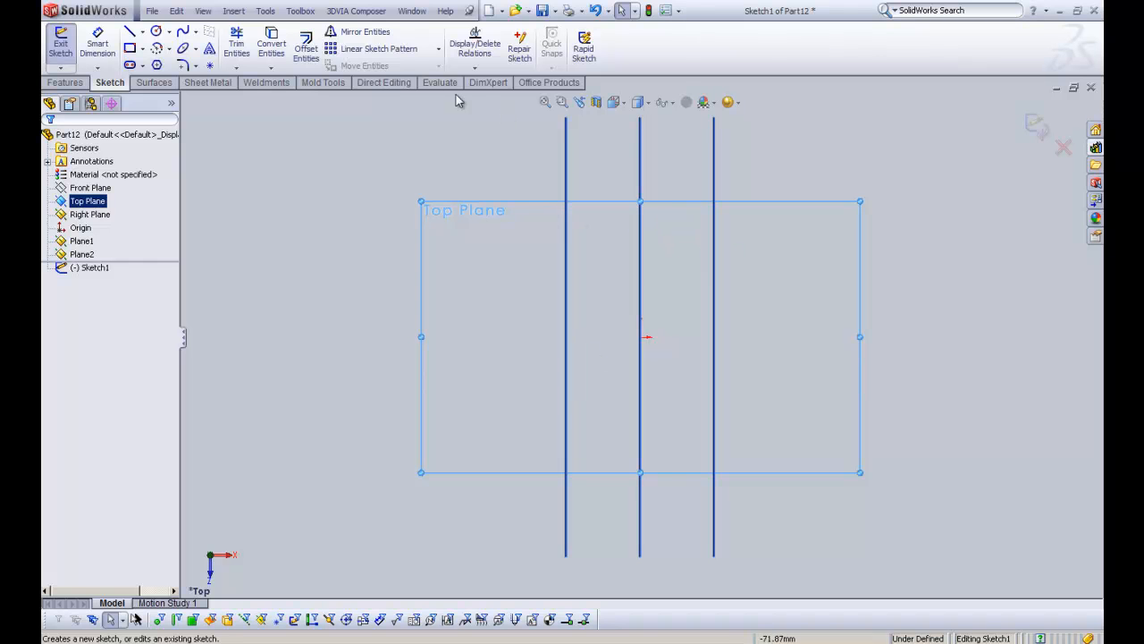
click(156, 31)
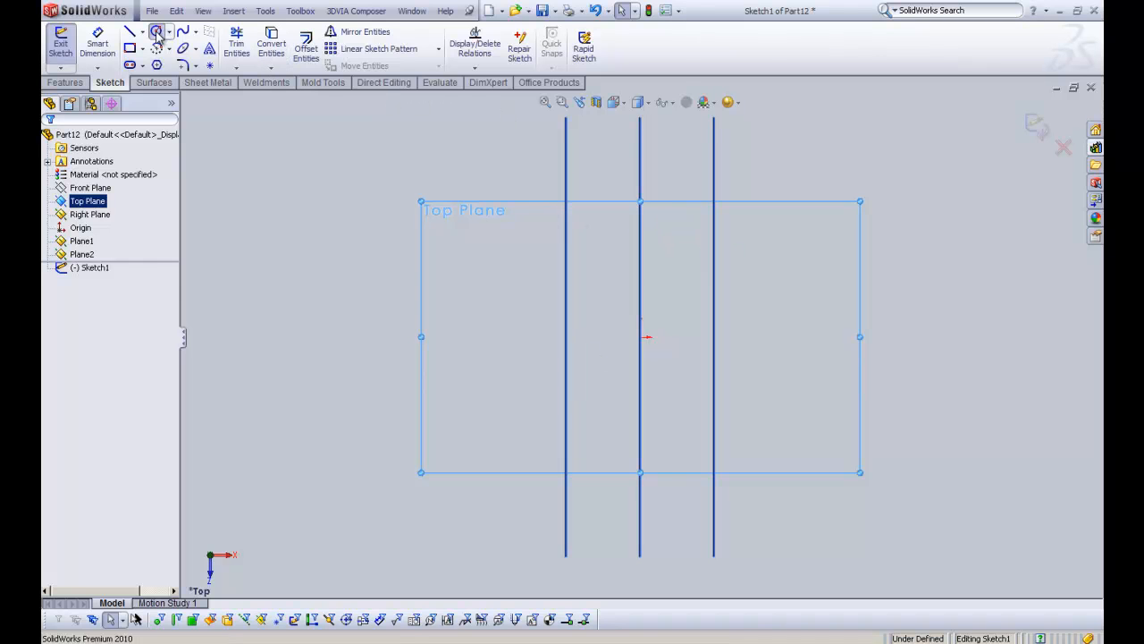
click(566, 337)
click(579, 348)
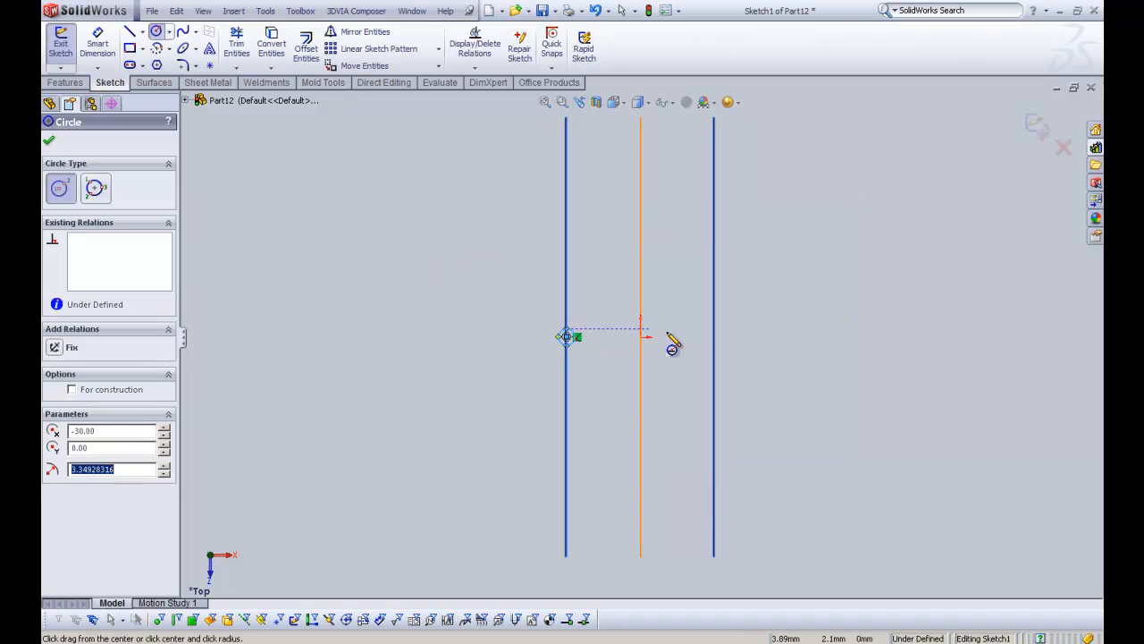
click(714, 337)
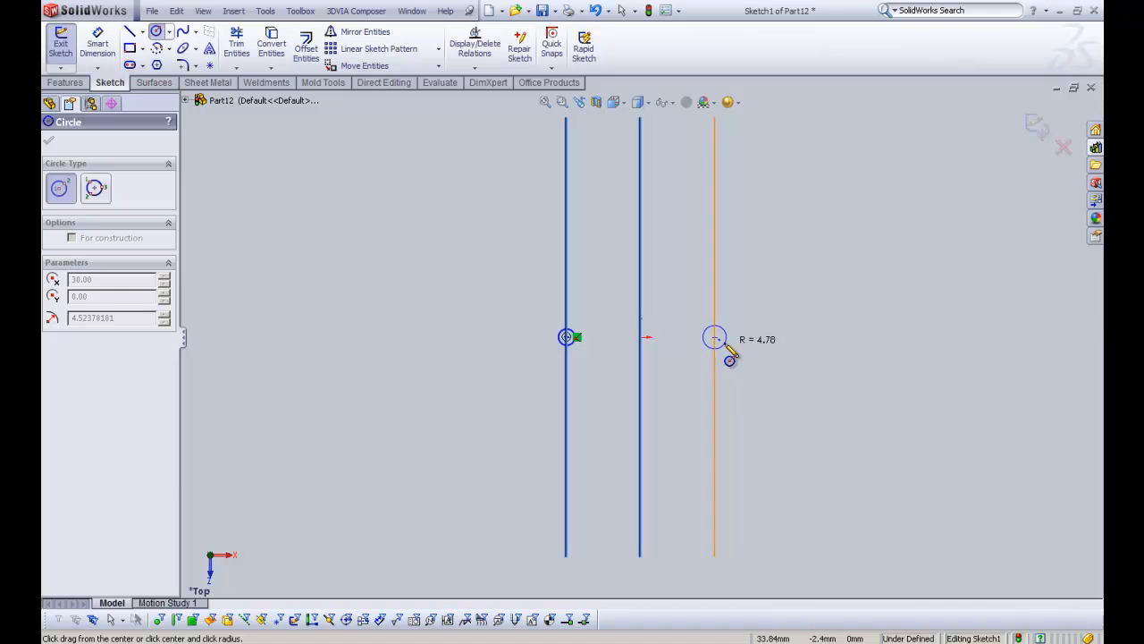
click(724, 345)
right_click(726, 347)
click(755, 353)
scroll(617, 308, down, 3)
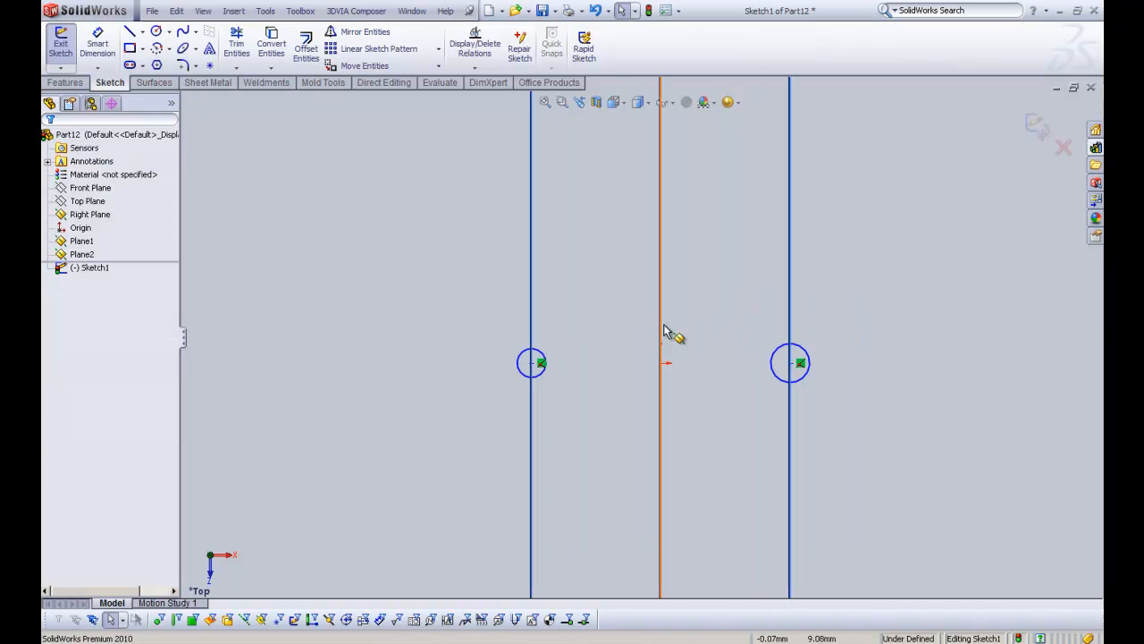
Step: Add an Equal relation between the two sketched circles
click(541, 380)
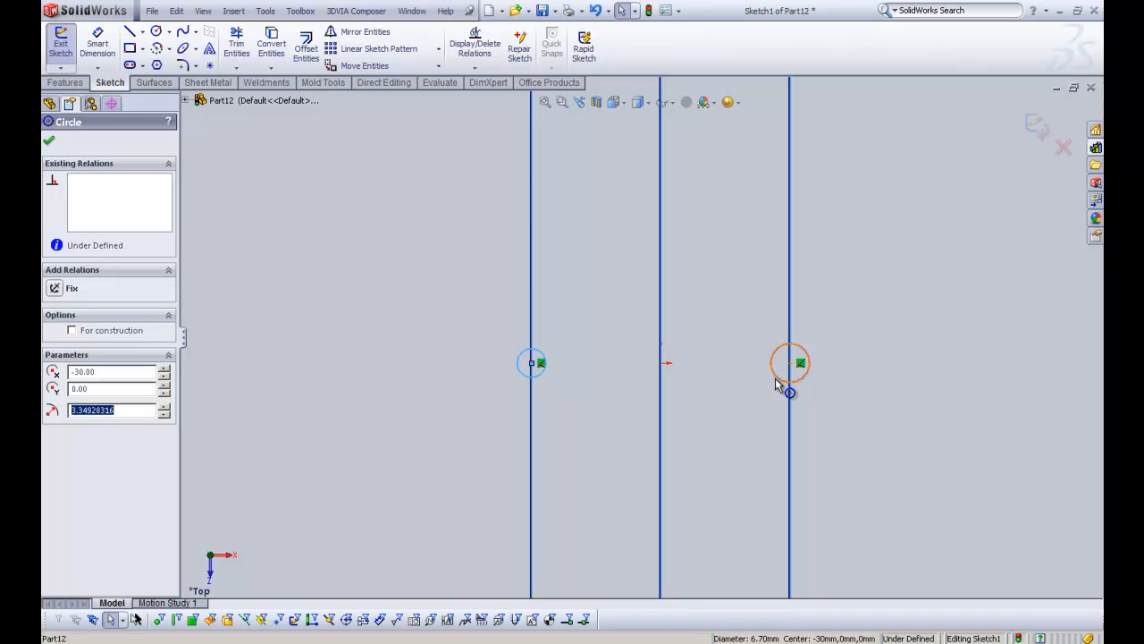
ctrl+click(777, 384)
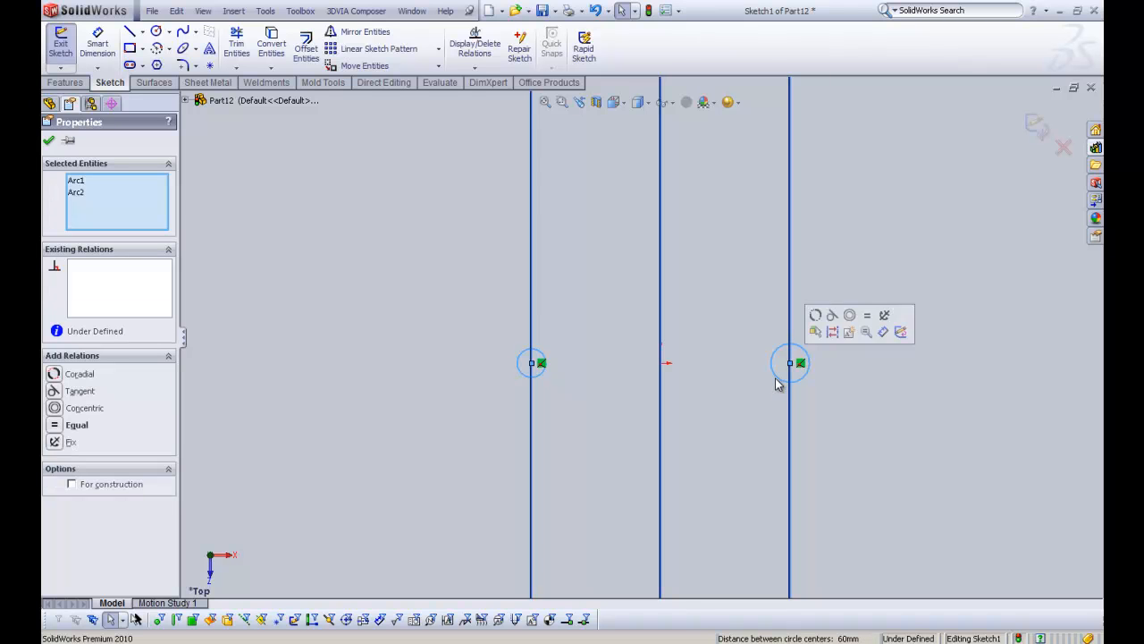
click(54, 427)
click(366, 247)
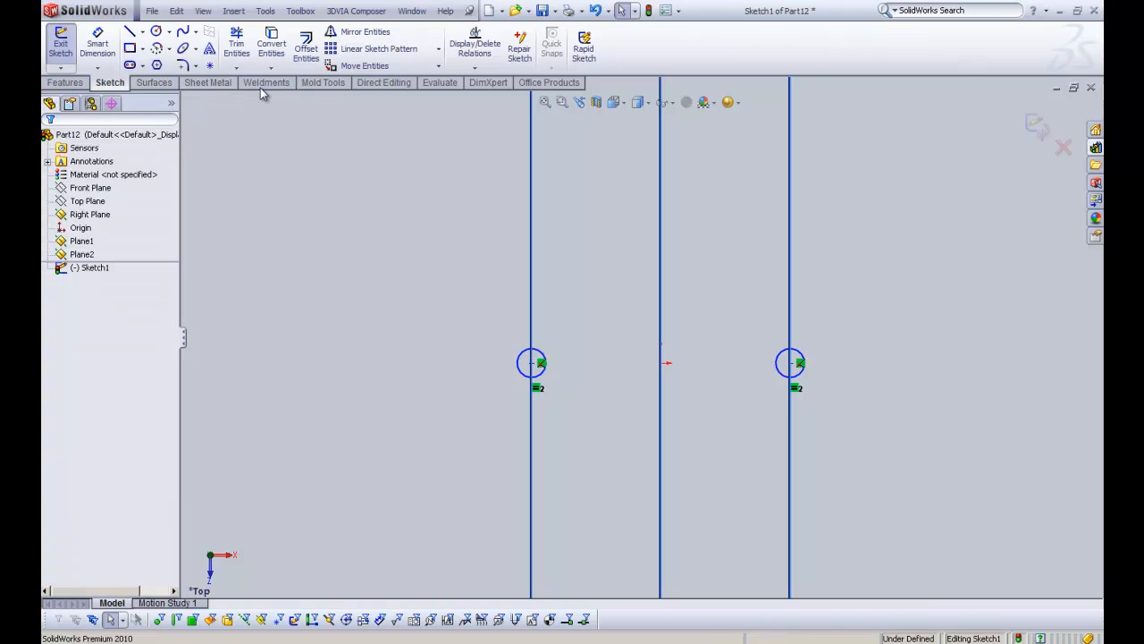
Step: Dimension the circle on Plane2 with a 6 mm diameter and close the sketch
click(100, 48)
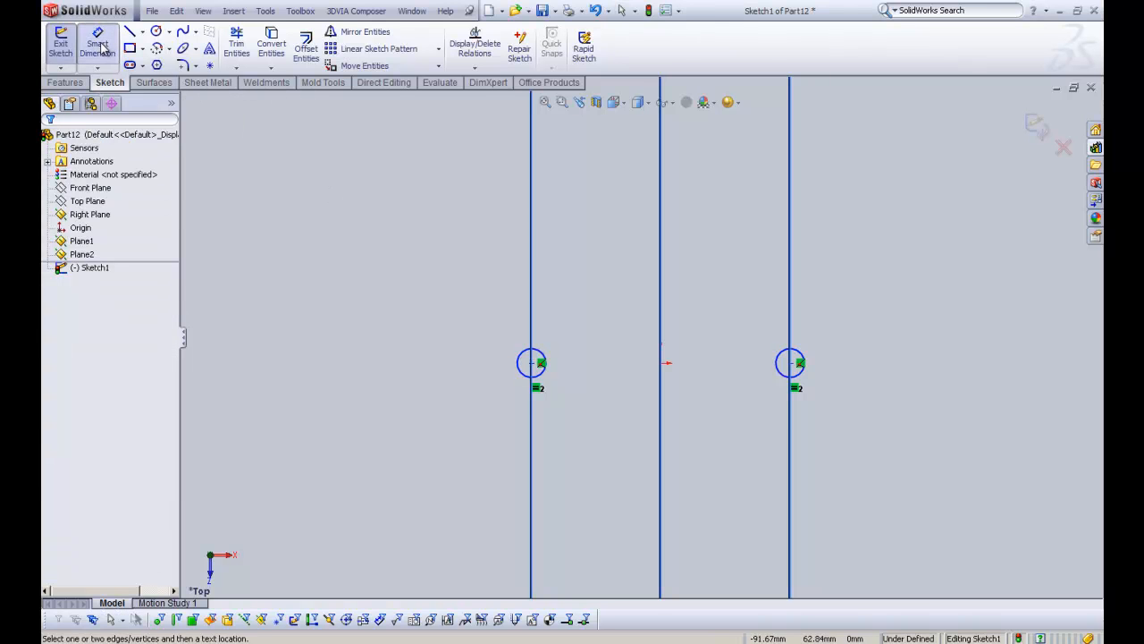
click(516, 377)
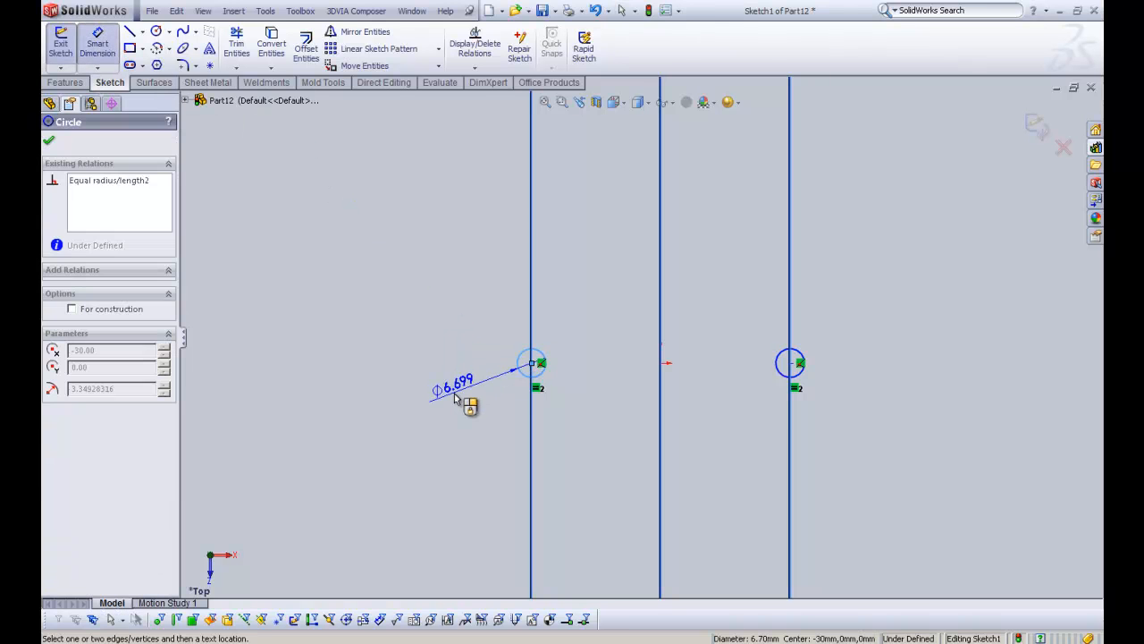
click(456, 399)
text(3)
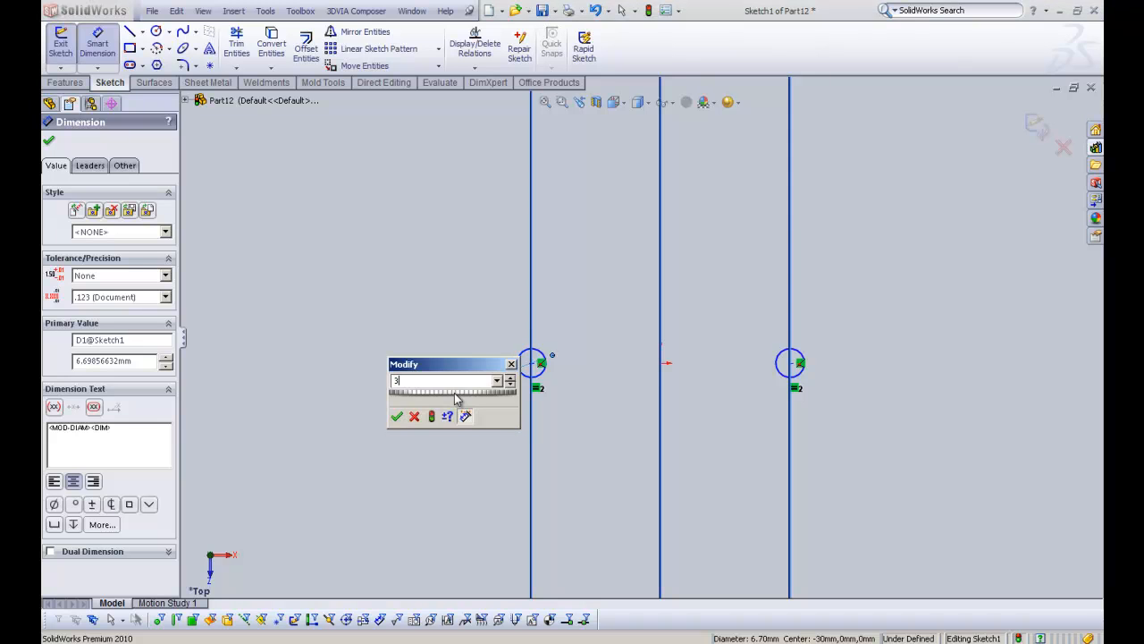
key(Return)
double_click(456, 393)
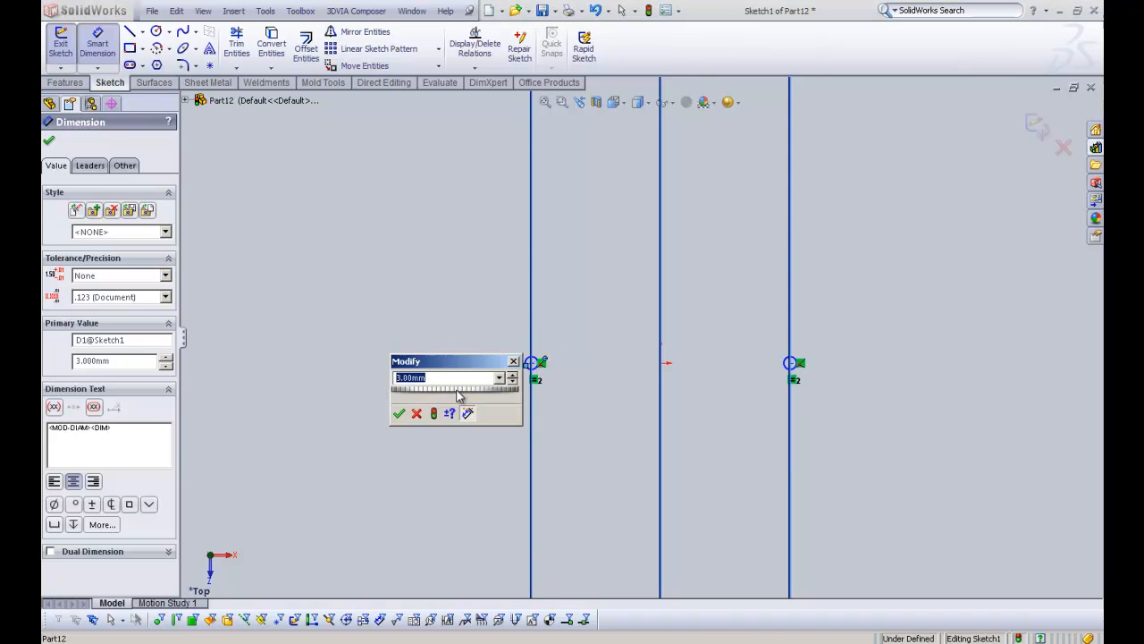
text(6)
key(Return)
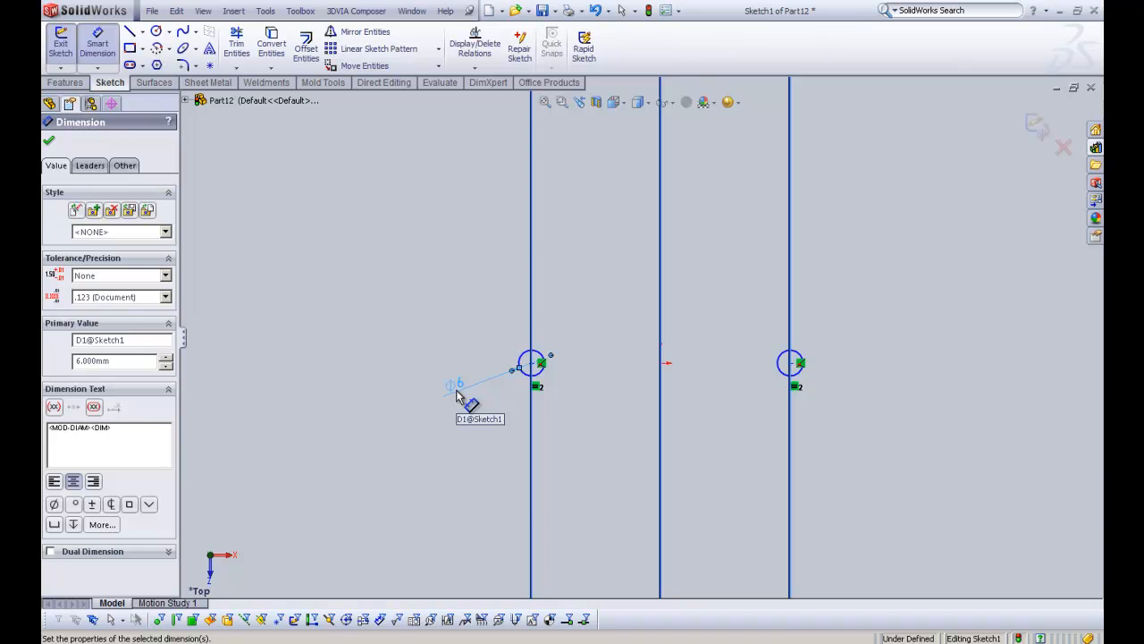
right_click(468, 279)
click(490, 288)
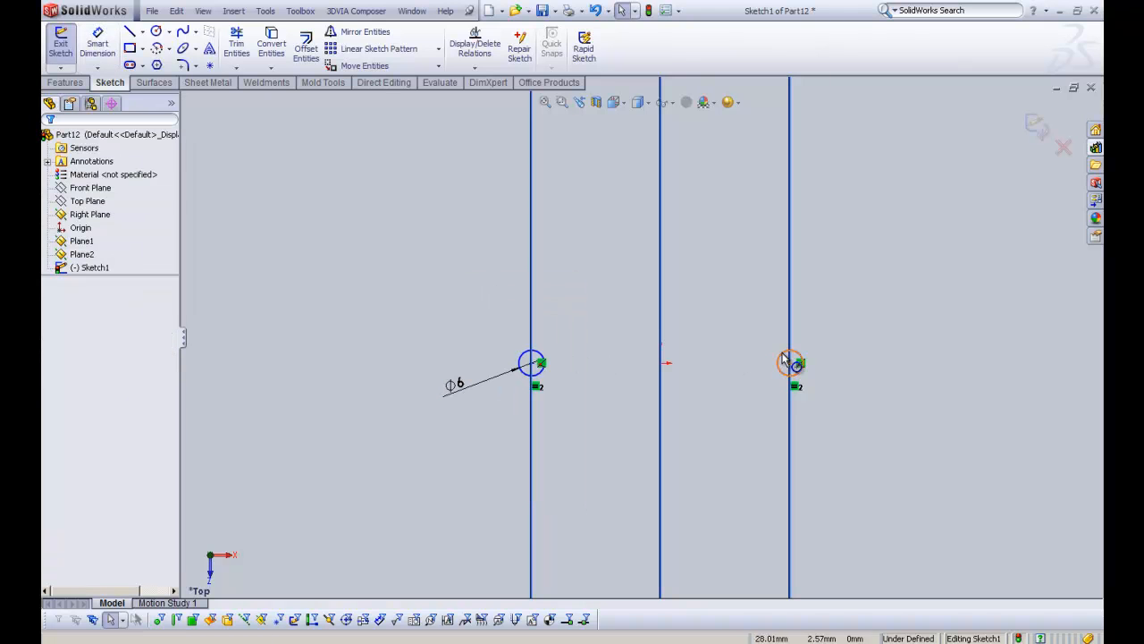
click(1034, 126)
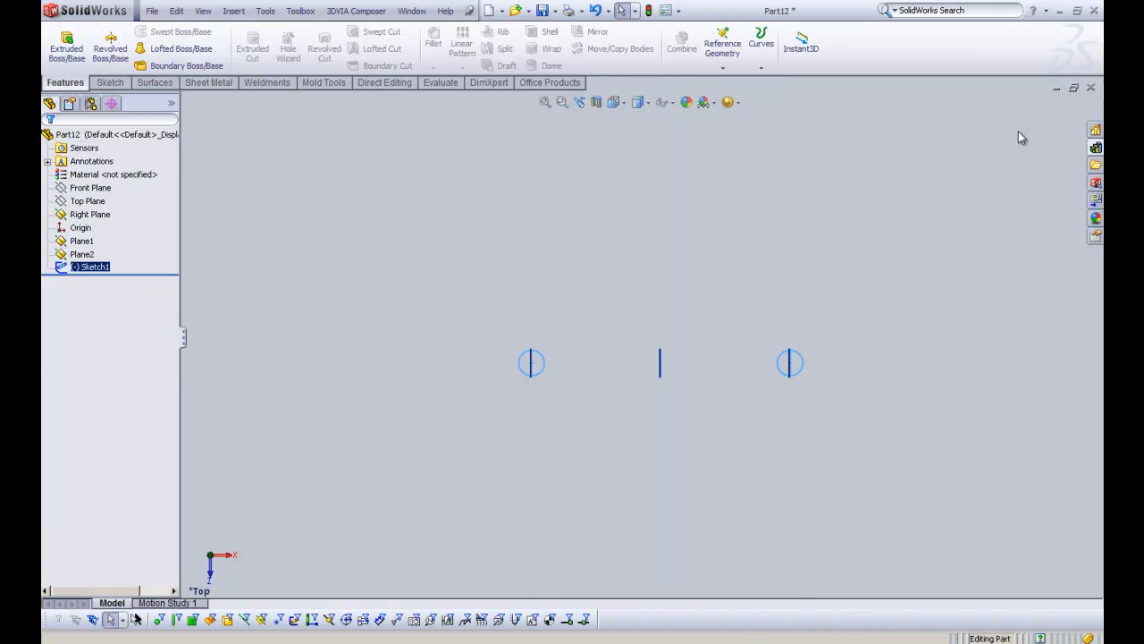
click(916, 259)
Step: Open a new sketch on the Right Plane, midway between the two circles
mouse_move(593, 355)
middle_down()
mouse_move(573, 316)
mouse_move(671, 465)
mouse_move(577, 383)
mouse_move(583, 422)
mouse_move(593, 415)
middle_up()
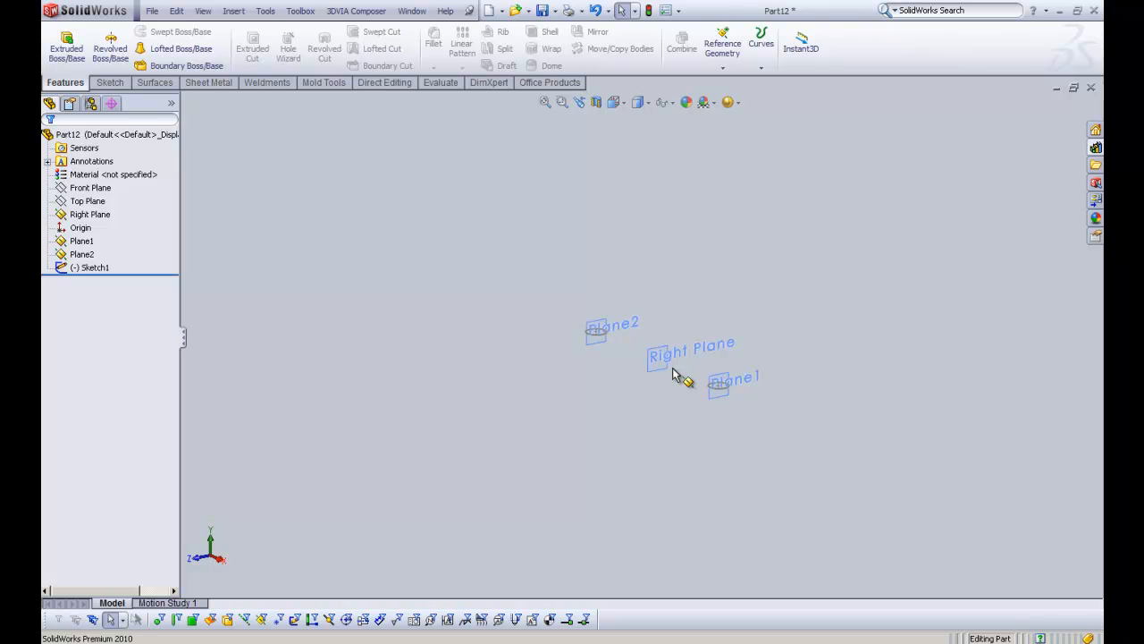
middle_drag(718, 385, 670, 416)
scroll(643, 351, up, 3)
scroll(595, 299, down, 1)
click(615, 353)
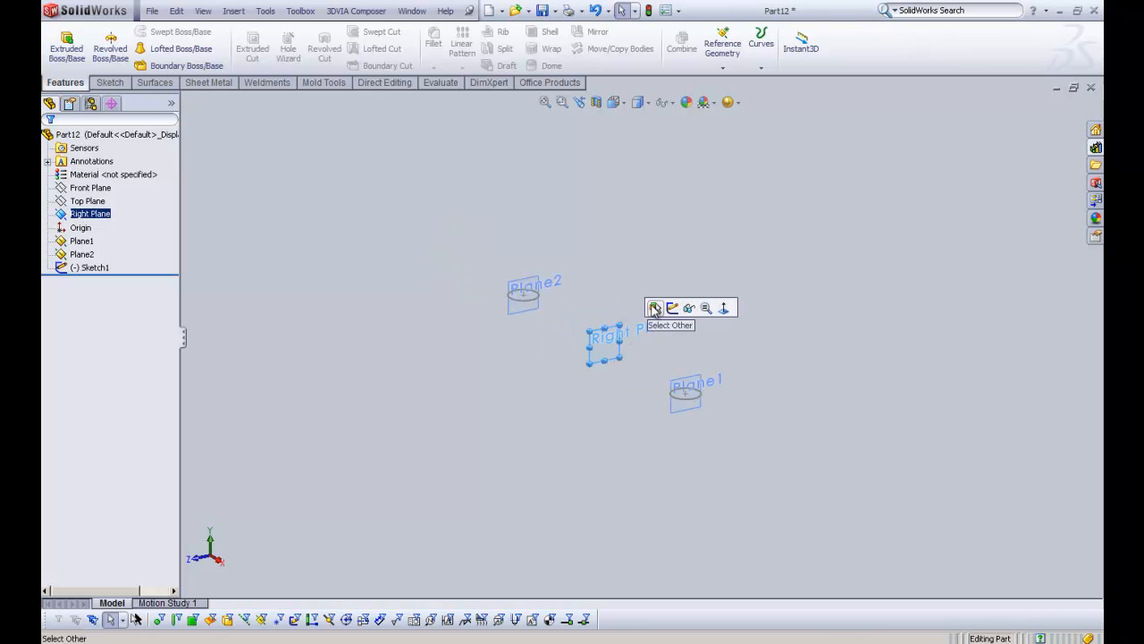
click(672, 307)
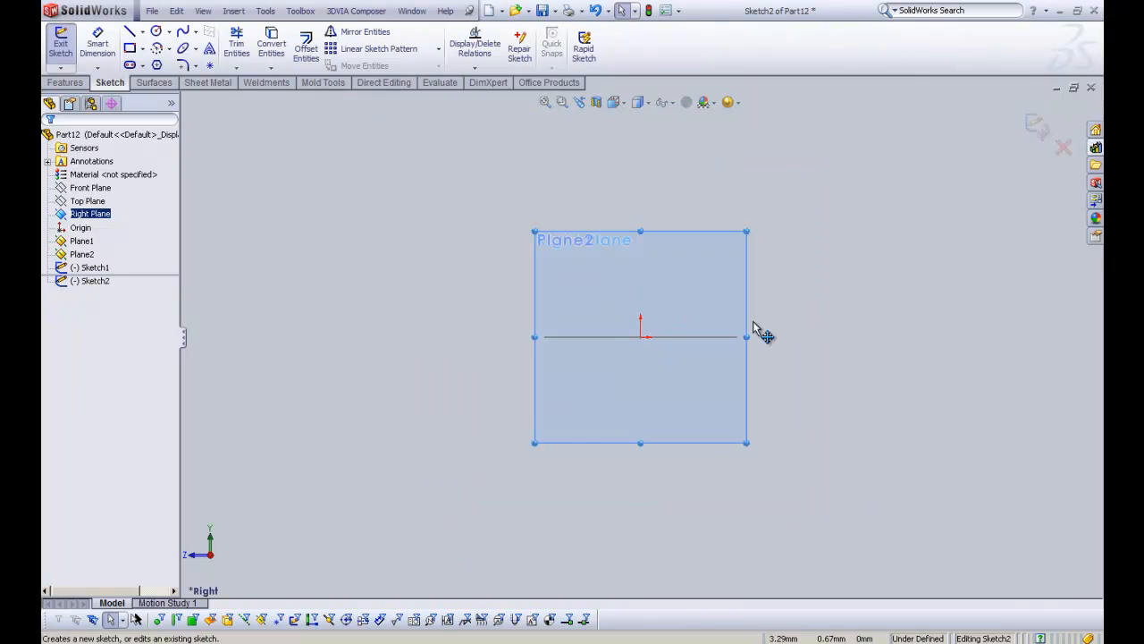
Step: Sketch a vertical line about 98 mm long upward from the origin
scroll(768, 207, up, 6)
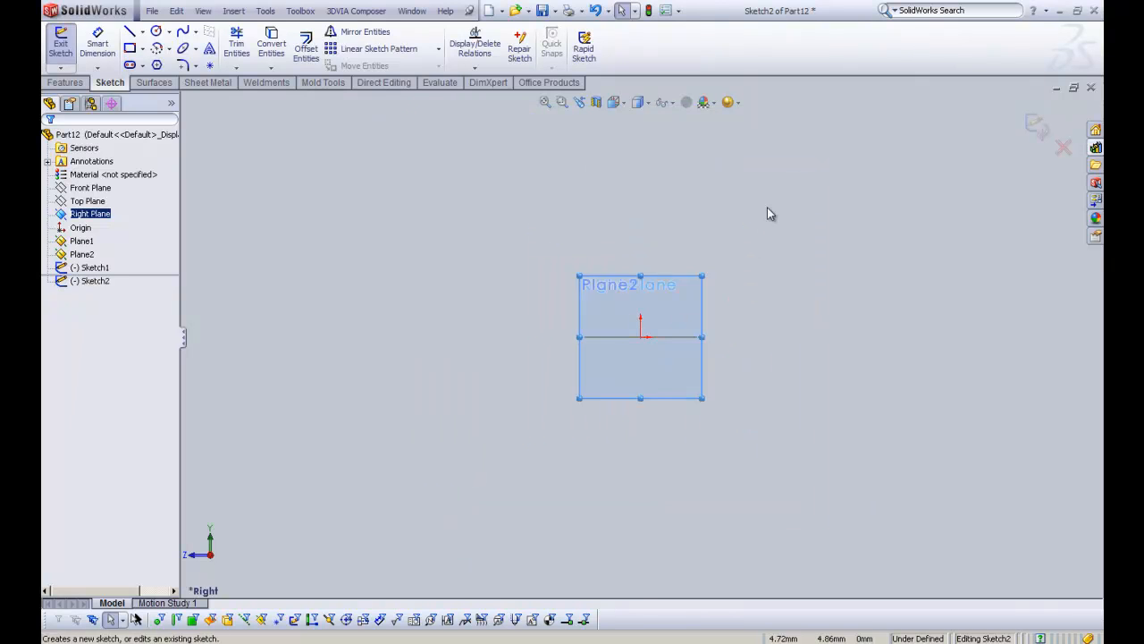
click(130, 32)
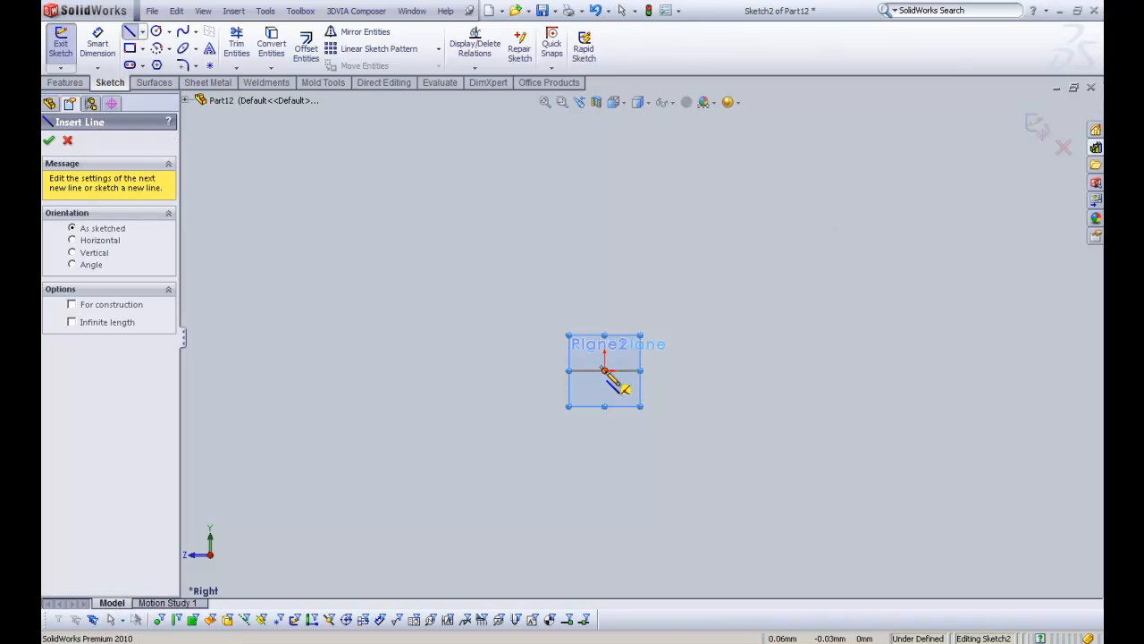
scroll(606, 369, down, 6)
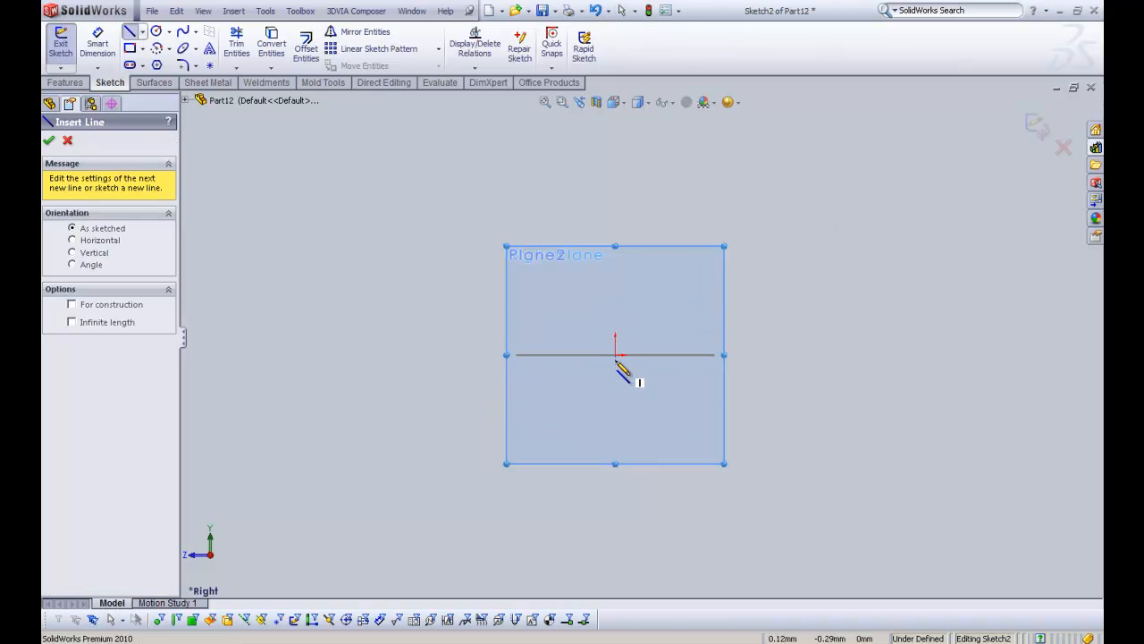
click(615, 355)
scroll(648, 259, up, 6)
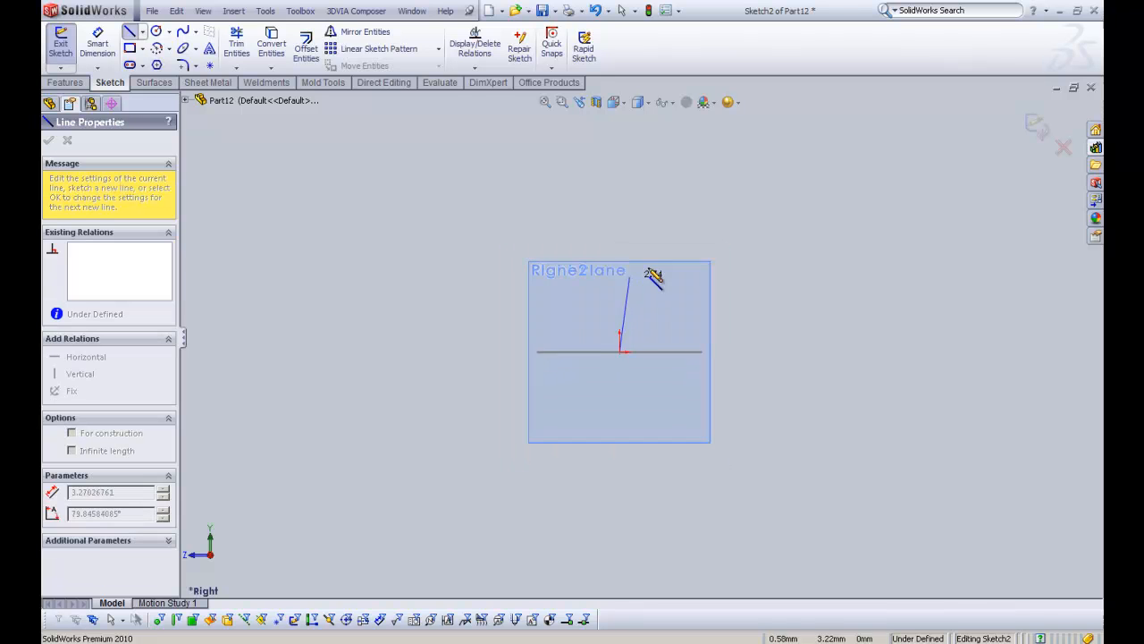
scroll(655, 239, up, 4)
scroll(650, 208, up, 4)
scroll(643, 199, down, 2)
scroll(641, 197, up, 1)
scroll(641, 201, down, 1)
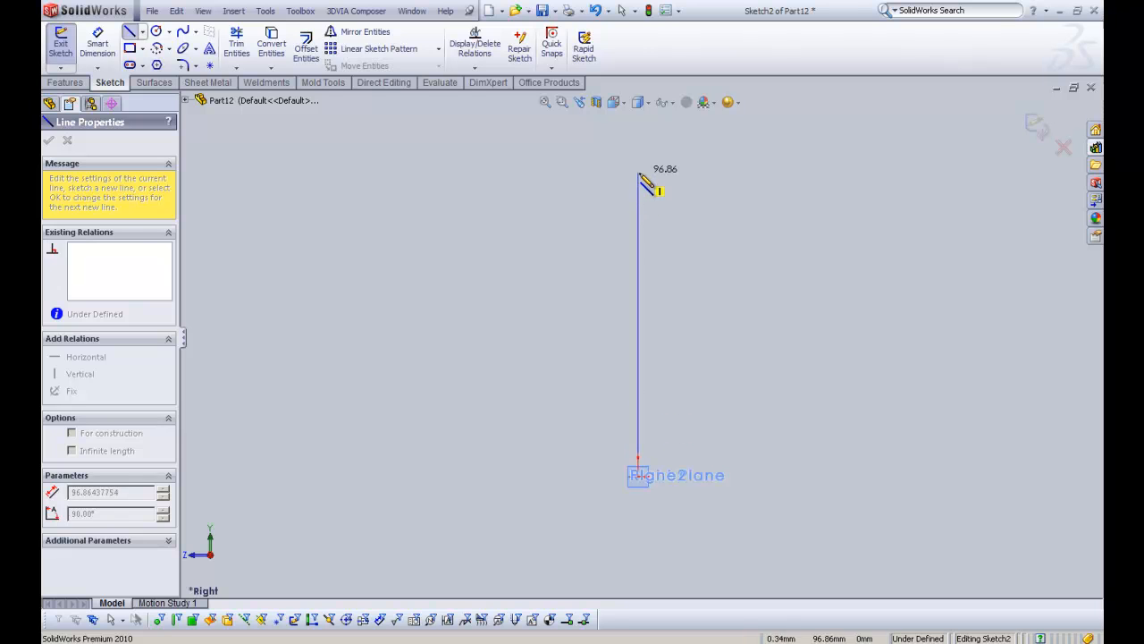
click(639, 169)
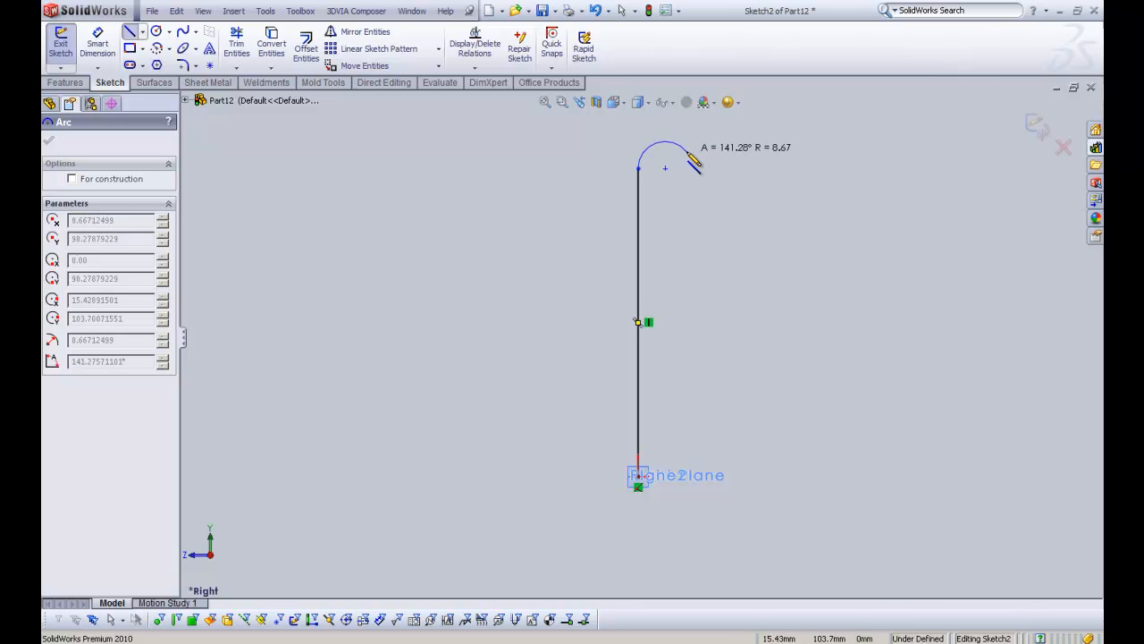
Step: Continue with tangent arcs of radius about 8.7 and 8.5 mm, each followed by a tangent line about 30 mm long, and close the sketch
click(687, 154)
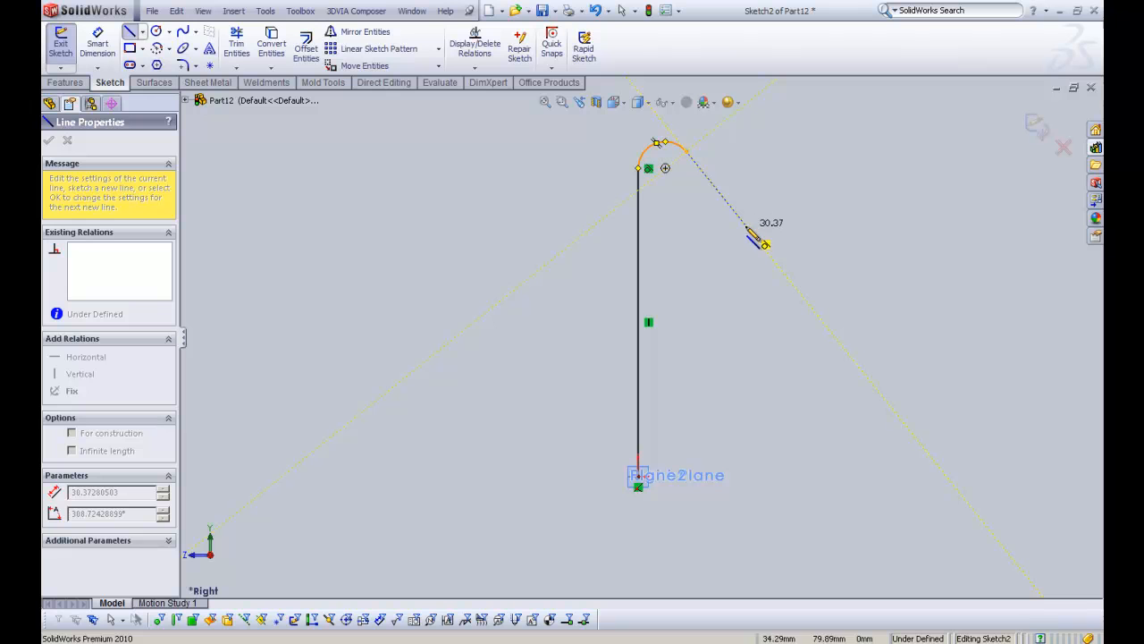
click(747, 227)
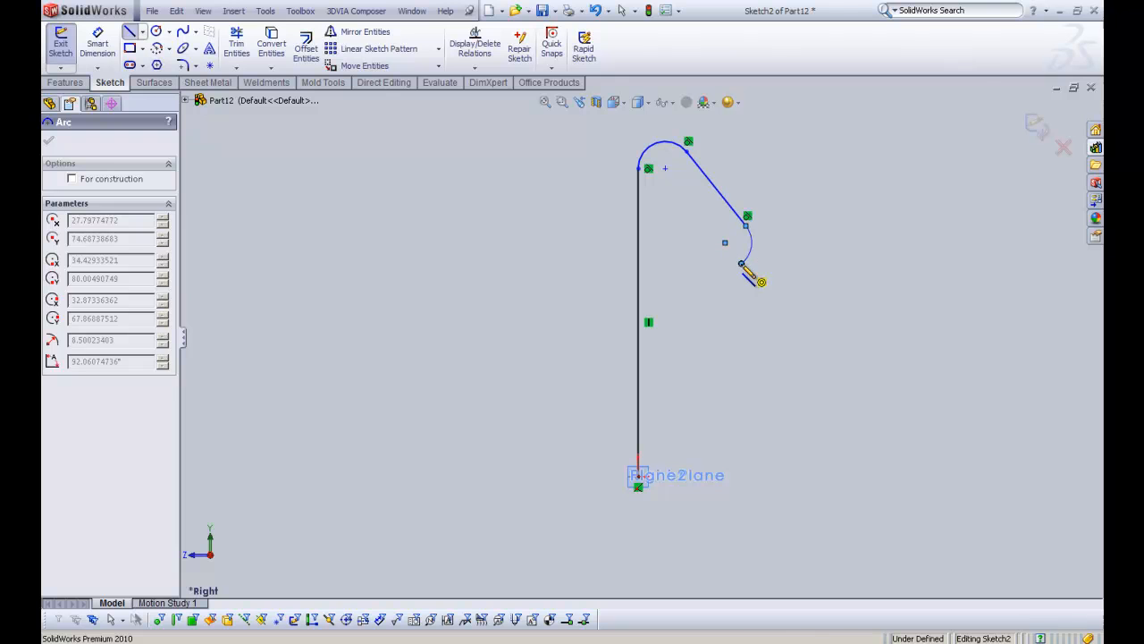
click(751, 245)
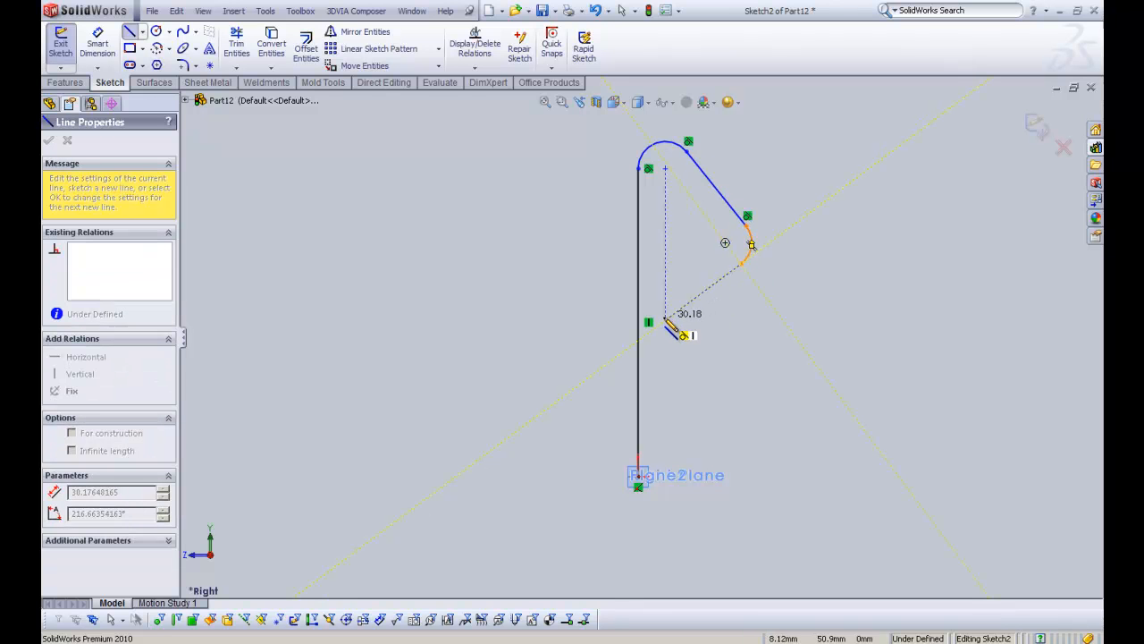
double_click(666, 322)
key(Escape)
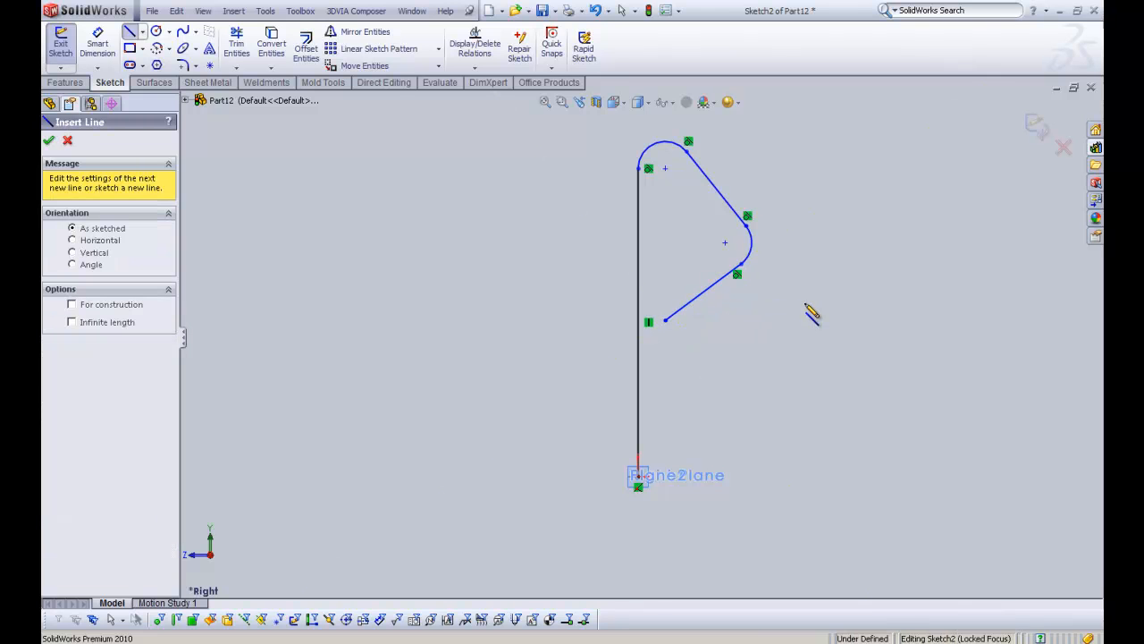
right_click(815, 302)
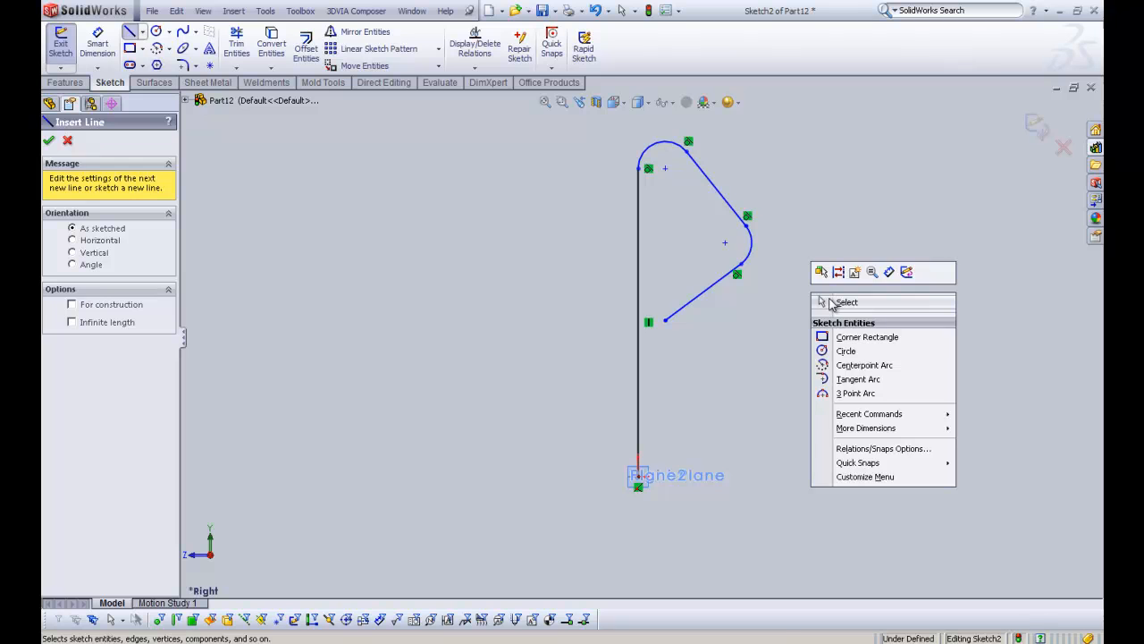
click(846, 302)
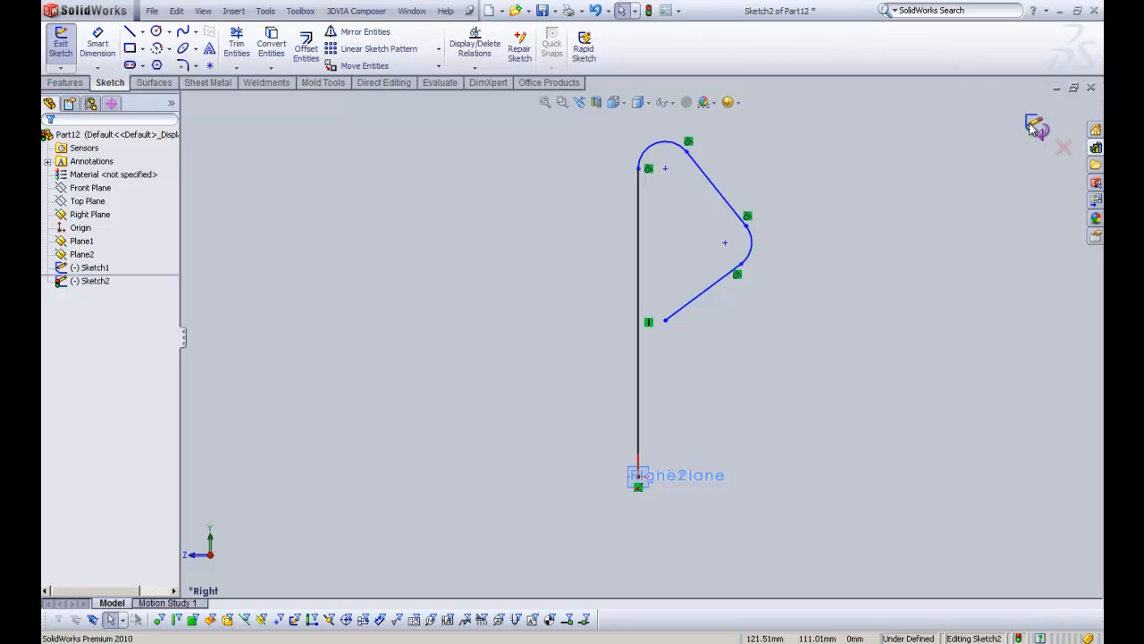
click(928, 209)
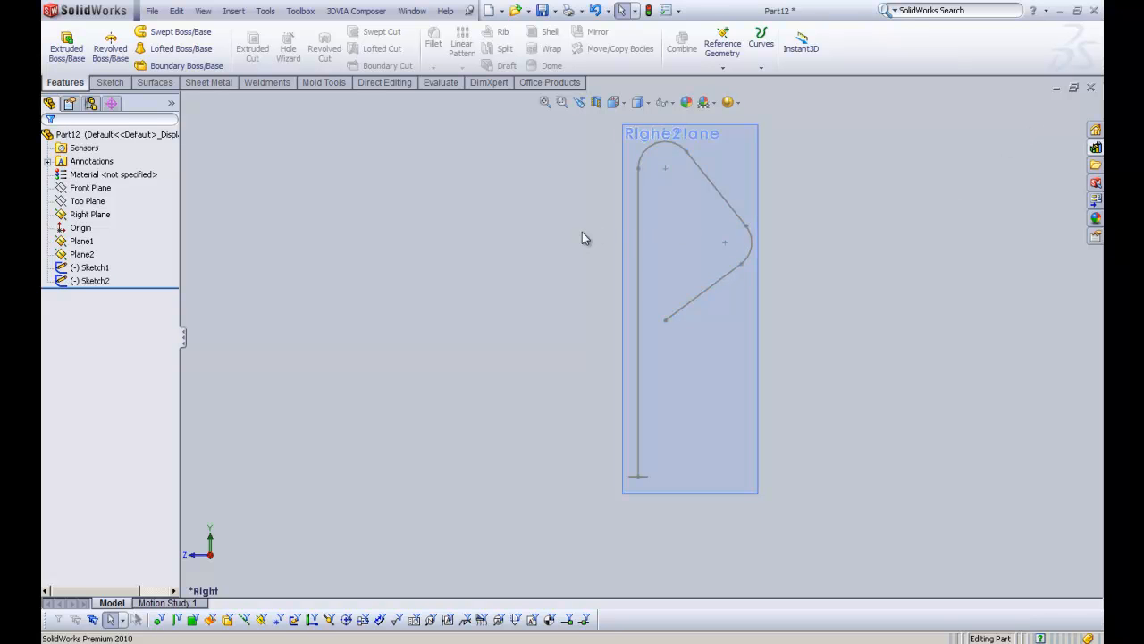
Step: Create a swept boss using the two-circle sketch as profile and the bent line sketch on the Right Plane as path
middle_drag(582, 235, 641, 302)
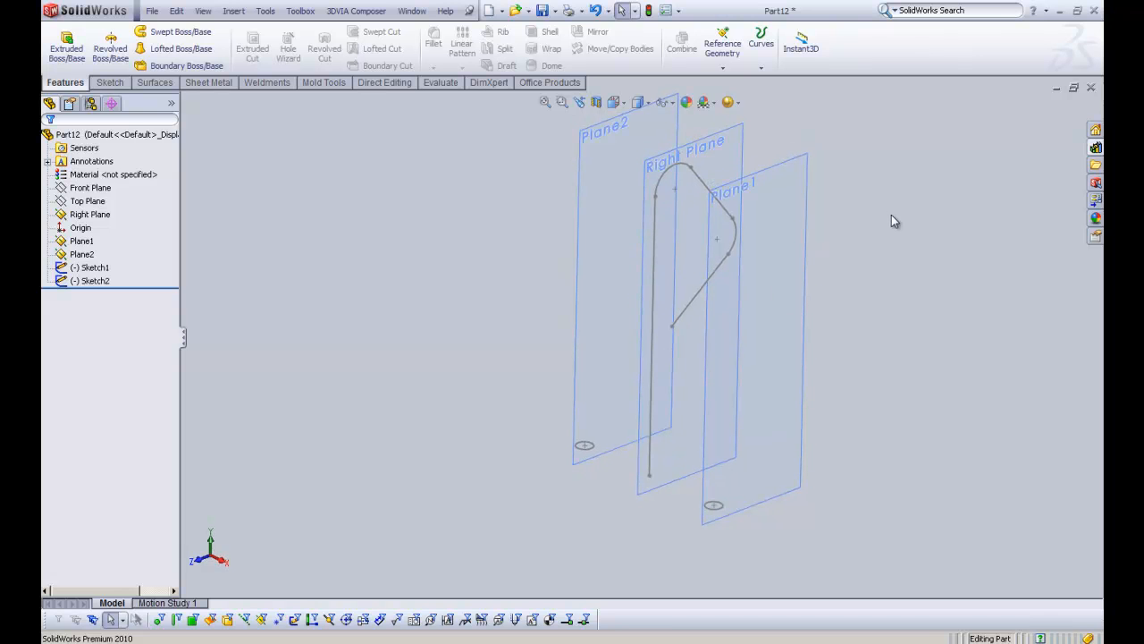
middle_drag(852, 257, 876, 337)
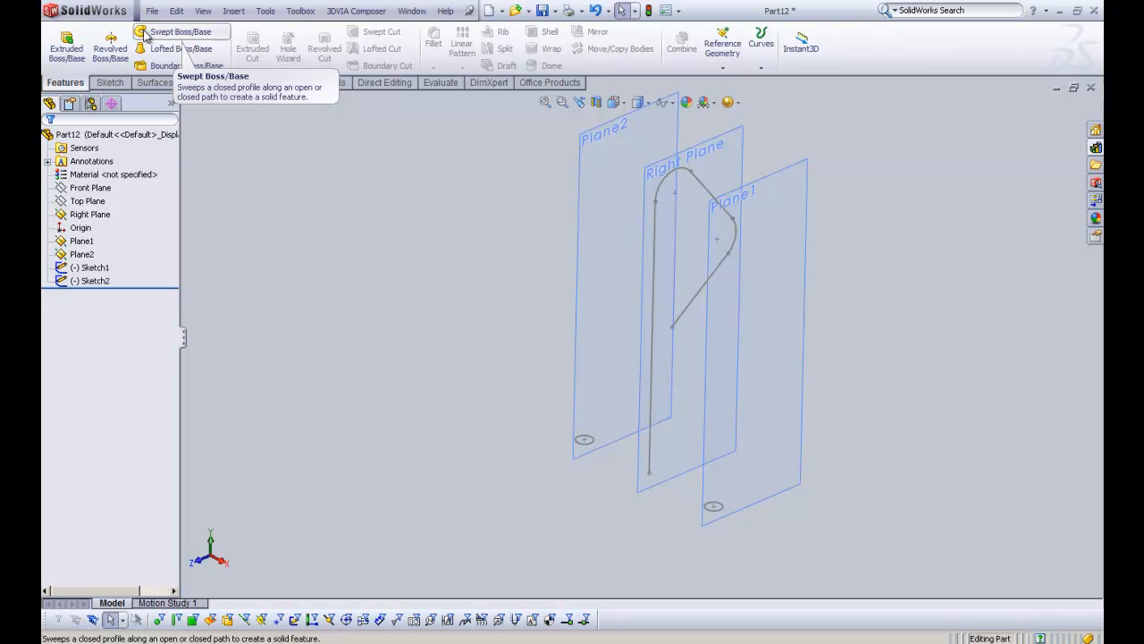
click(190, 34)
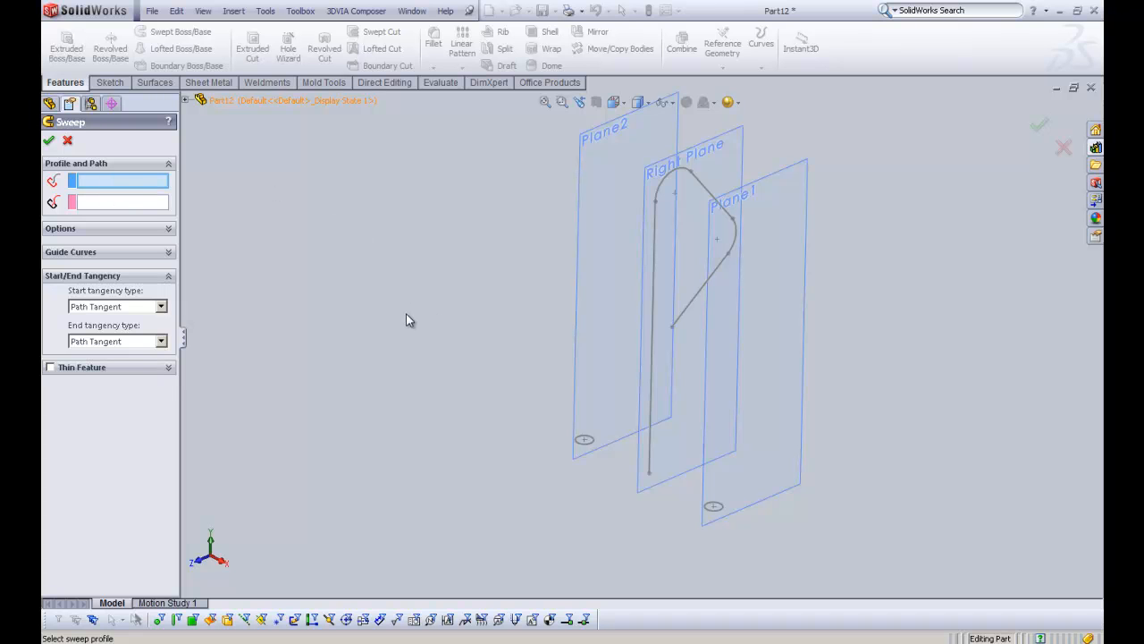
click(714, 508)
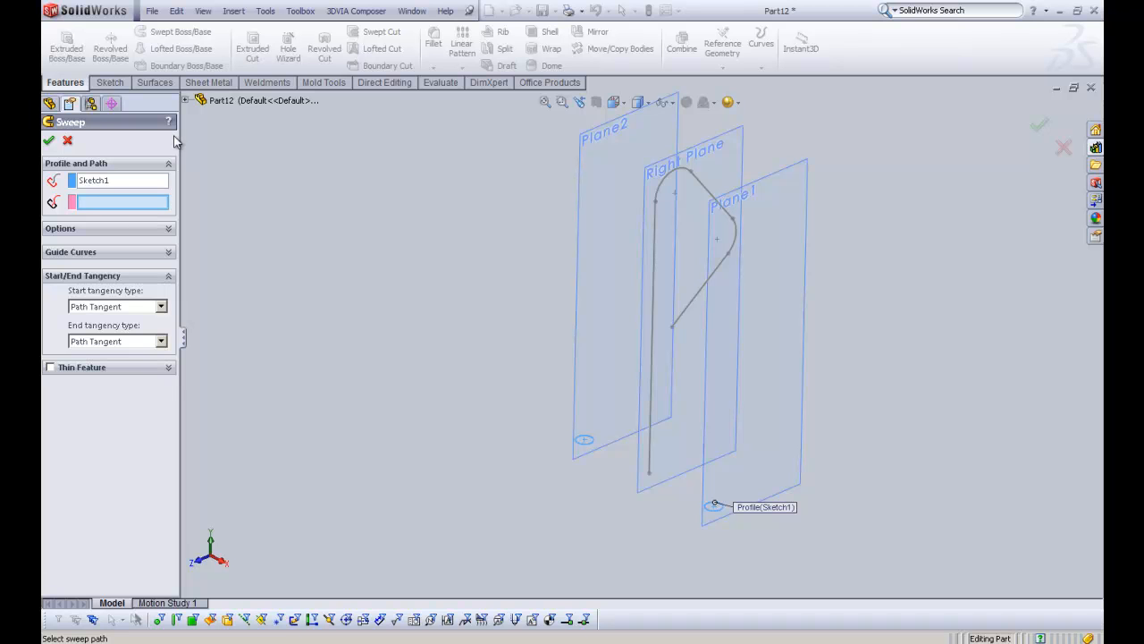
click(187, 101)
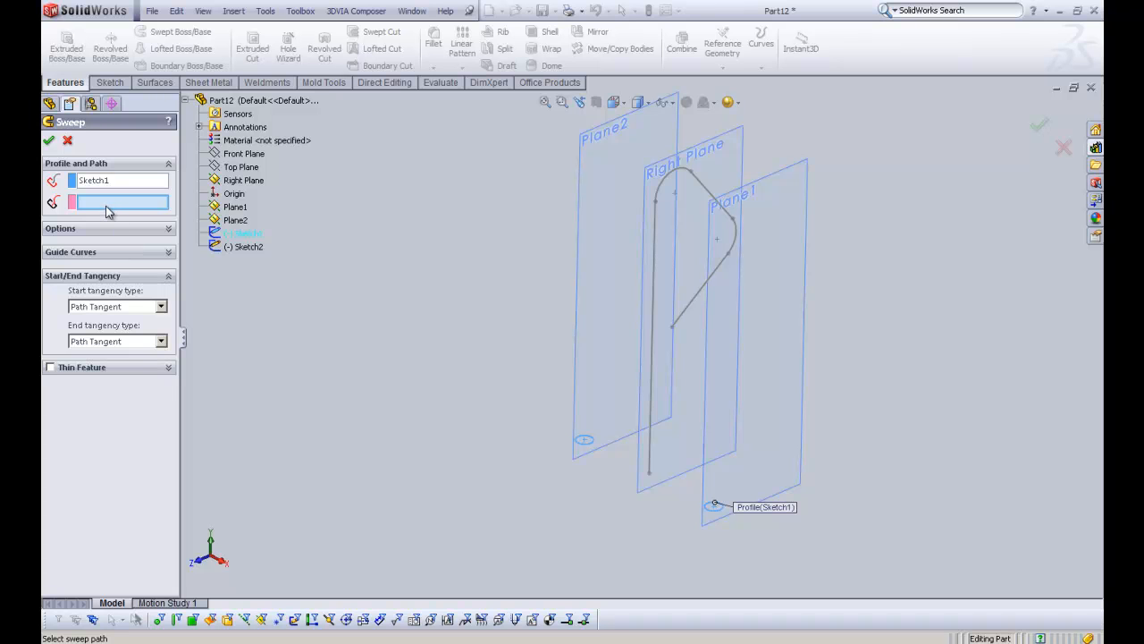
click(655, 360)
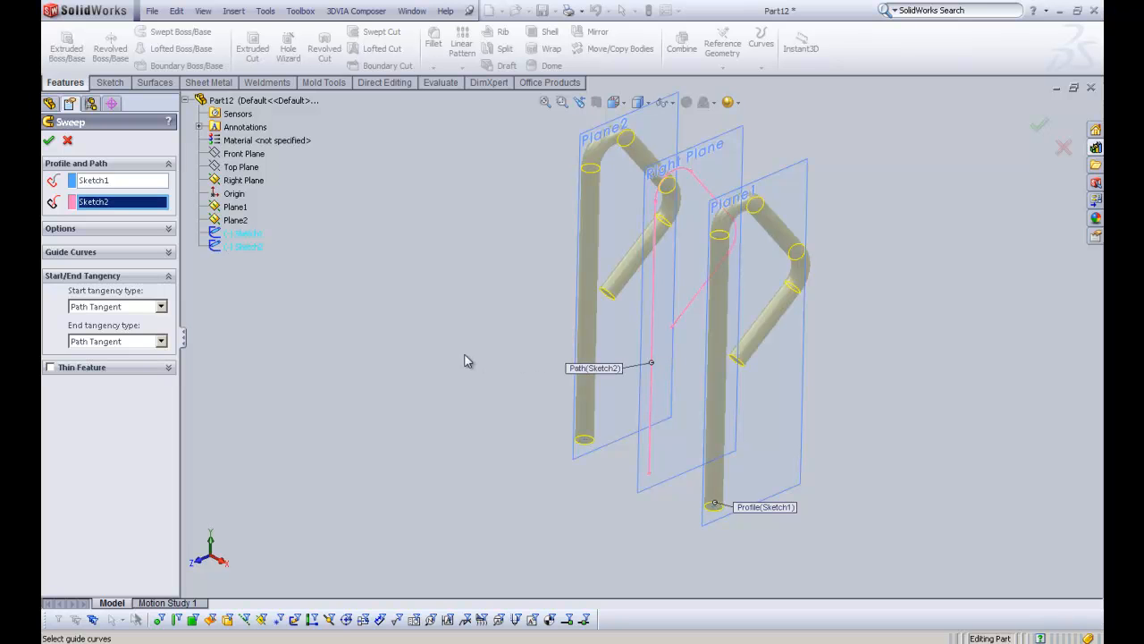
mouse_move(533, 430)
middle_down()
mouse_move(531, 390)
mouse_move(467, 332)
mouse_move(434, 357)
mouse_move(438, 391)
mouse_move(509, 348)
mouse_move(567, 335)
mouse_move(627, 378)
mouse_move(779, 381)
mouse_move(501, 376)
mouse_move(527, 438)
middle_up()
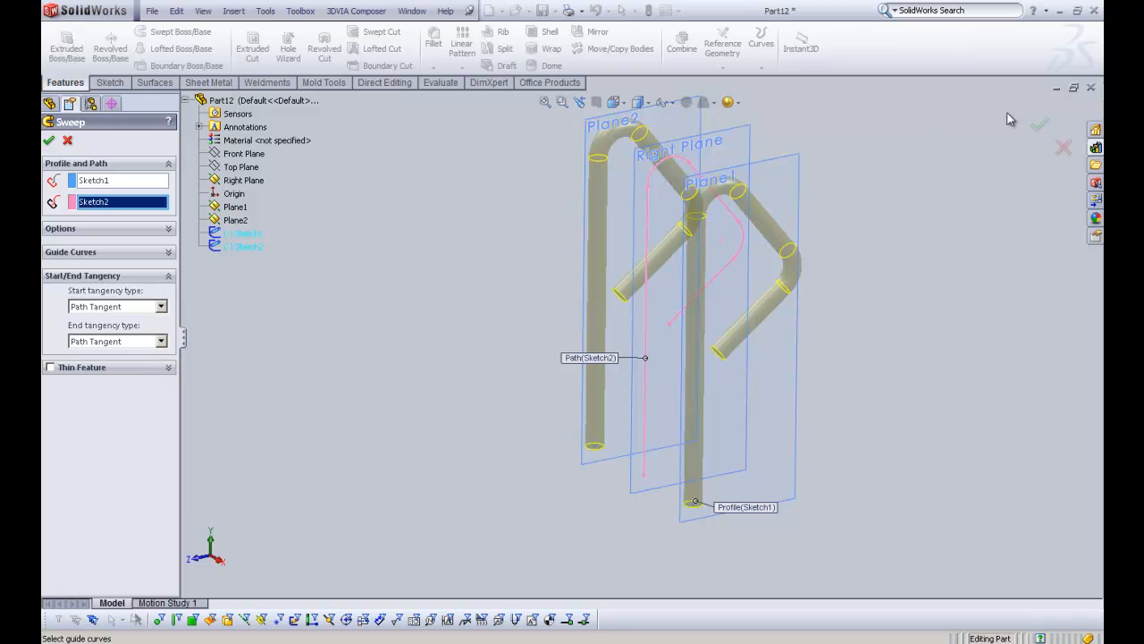
click(1037, 125)
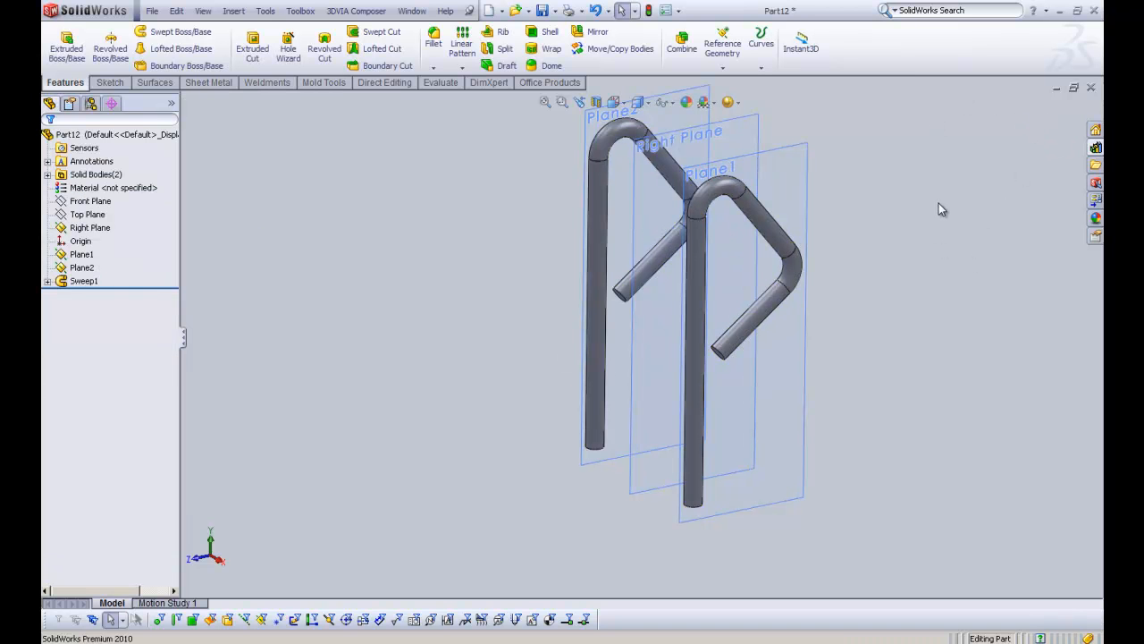
Step: Hide the display of the reference planes around the two swept hooks
middle_drag(934, 247, 936, 239)
scroll(596, 179, down, 1)
scroll(824, 189, up, 1)
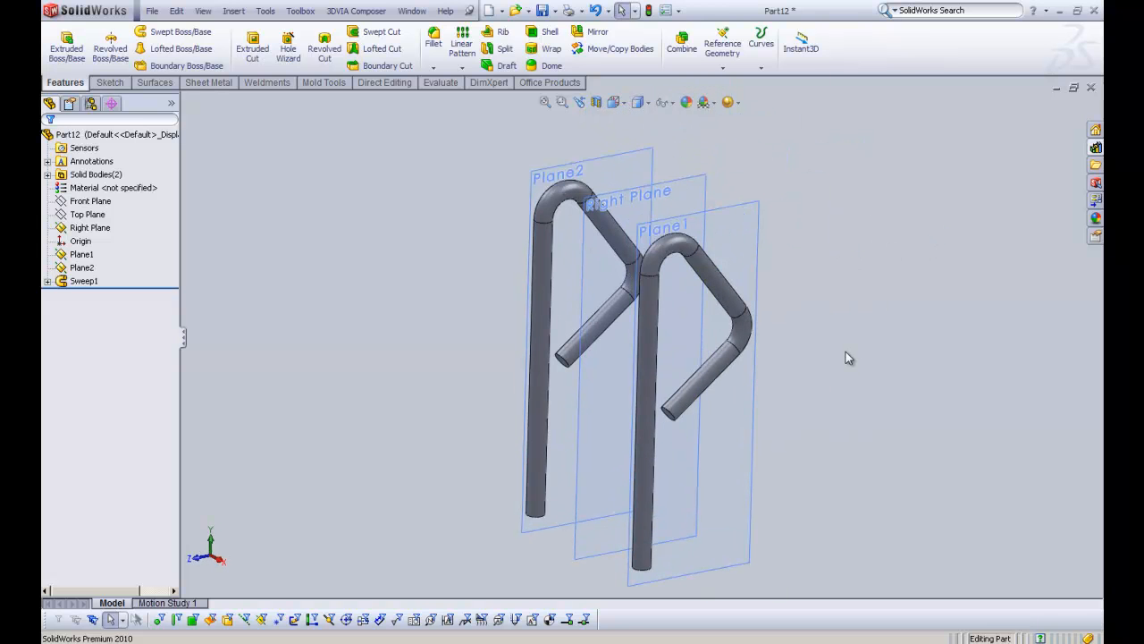
key(p)
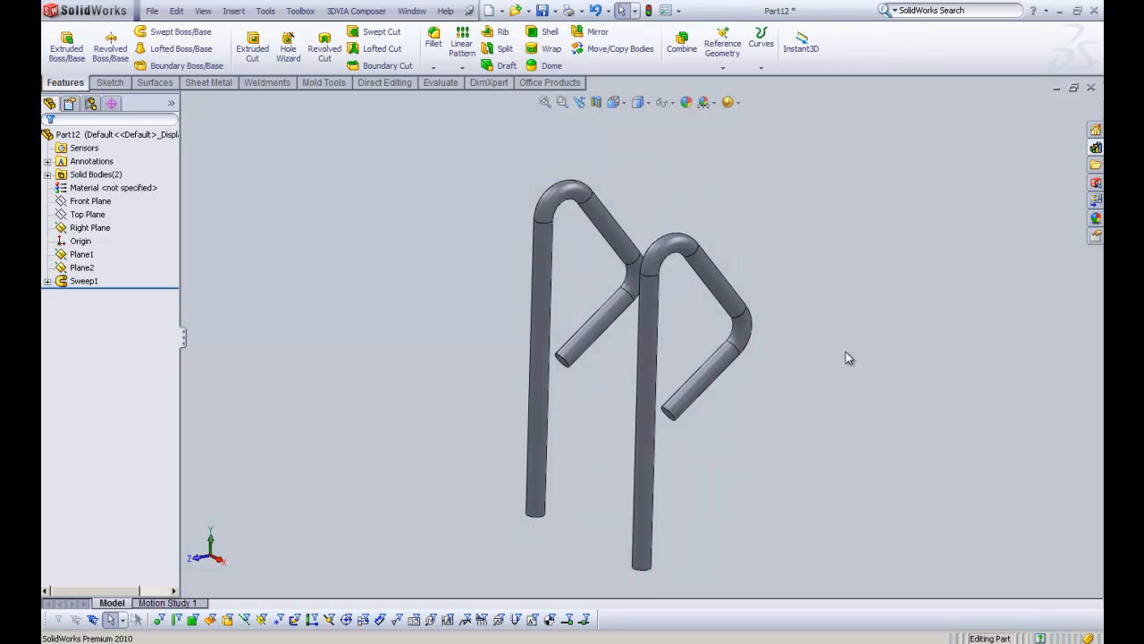
middle_drag(835, 302, 814, 261)
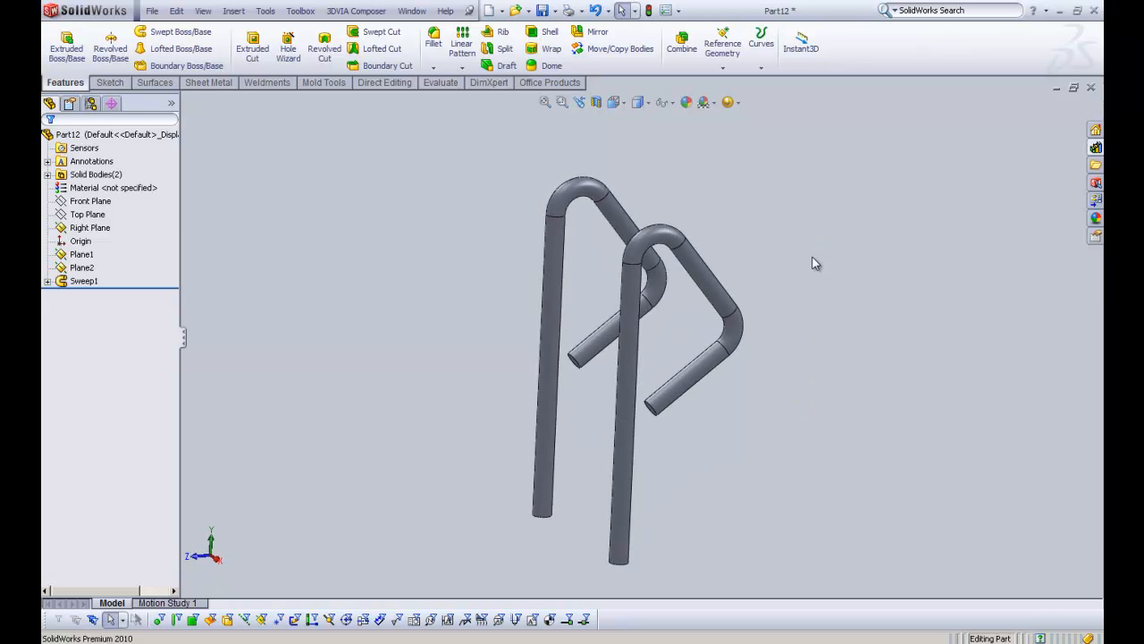
Step: On the Right Plane, sketch a narrow horizontal corner rectangle across the hooks' straight leg, its upper edge about 20 mm above the origin
click(89, 228)
click(98, 203)
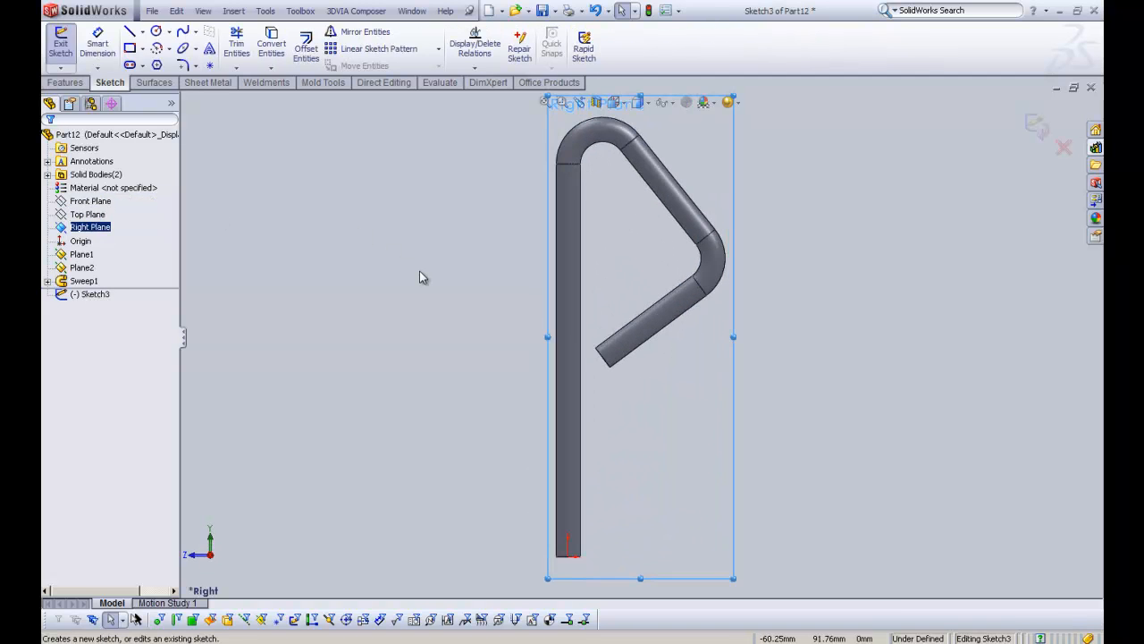
scroll(633, 257, down, 3)
scroll(584, 412, up, 3)
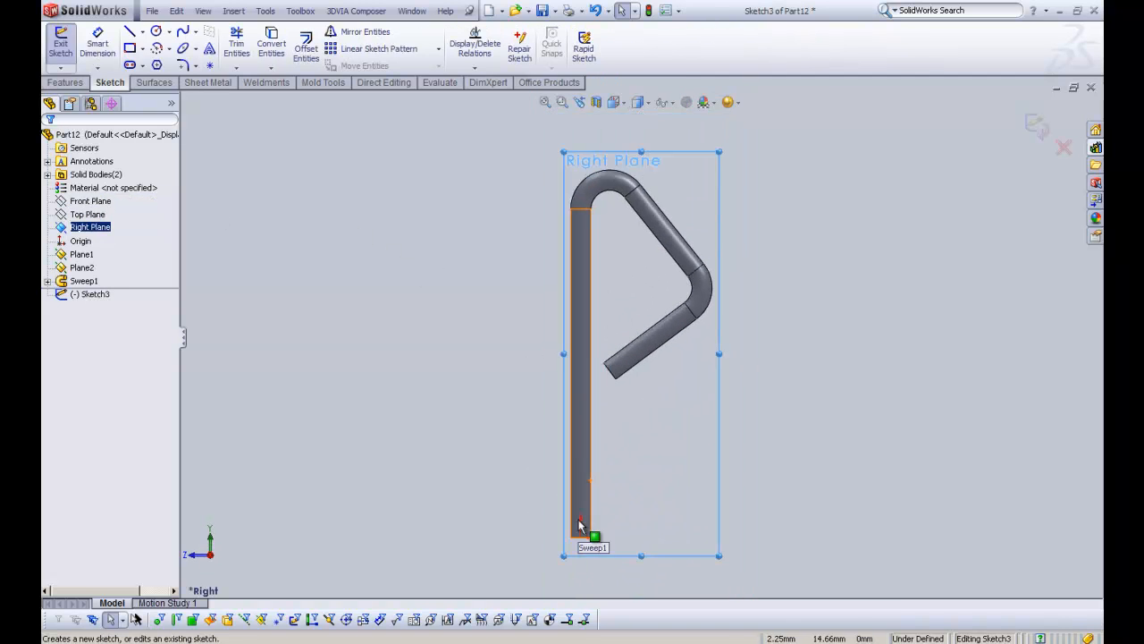
scroll(593, 518, down, 4)
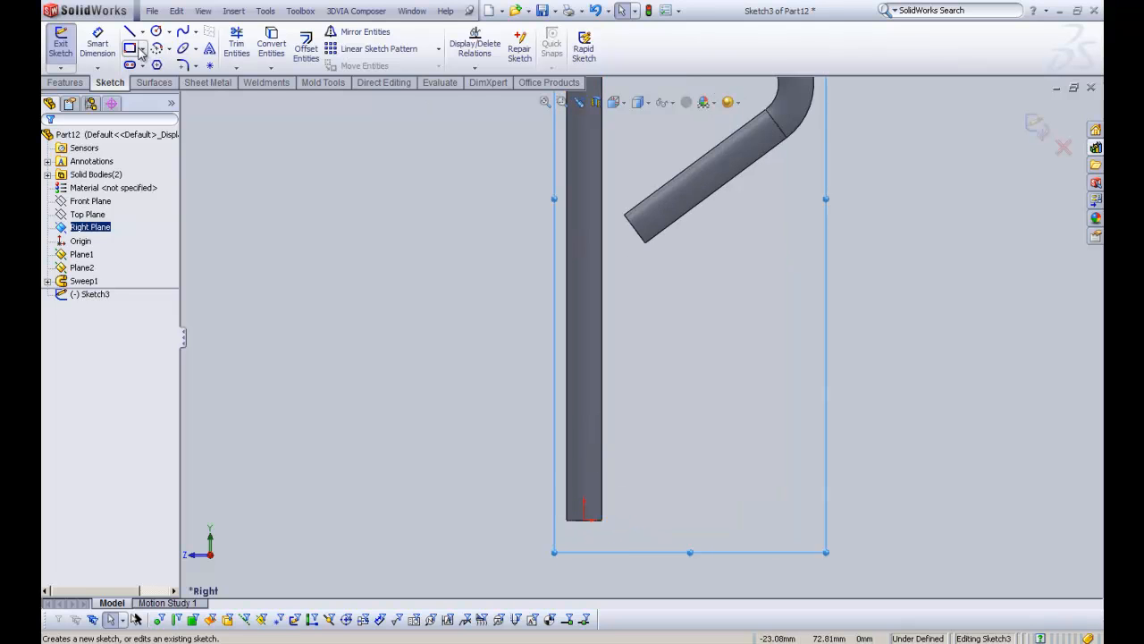
click(144, 53)
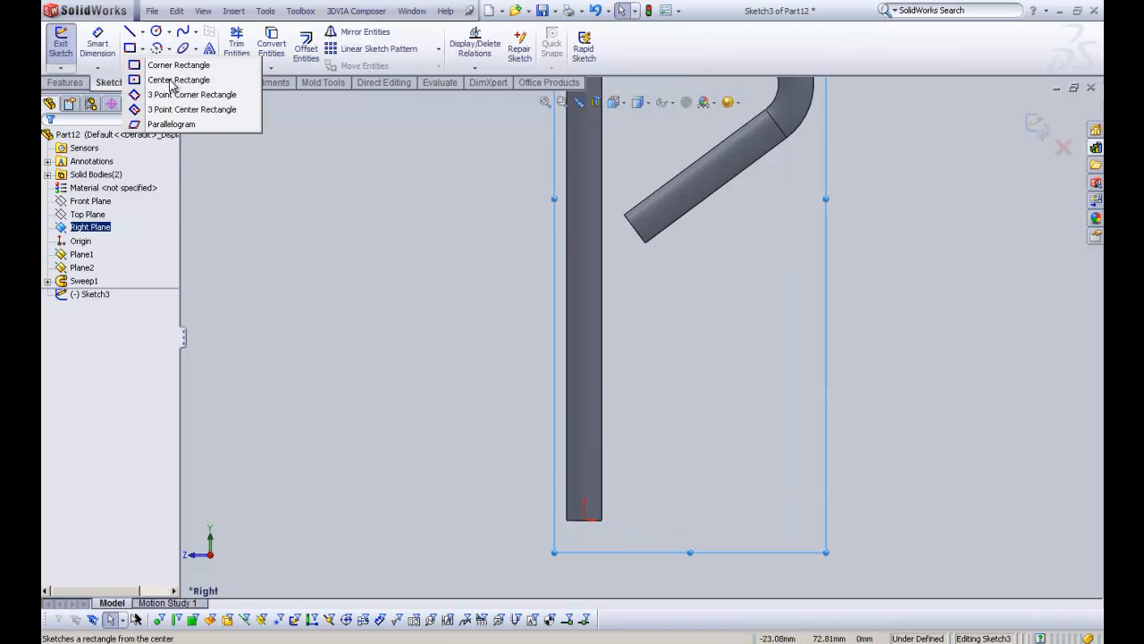
click(173, 81)
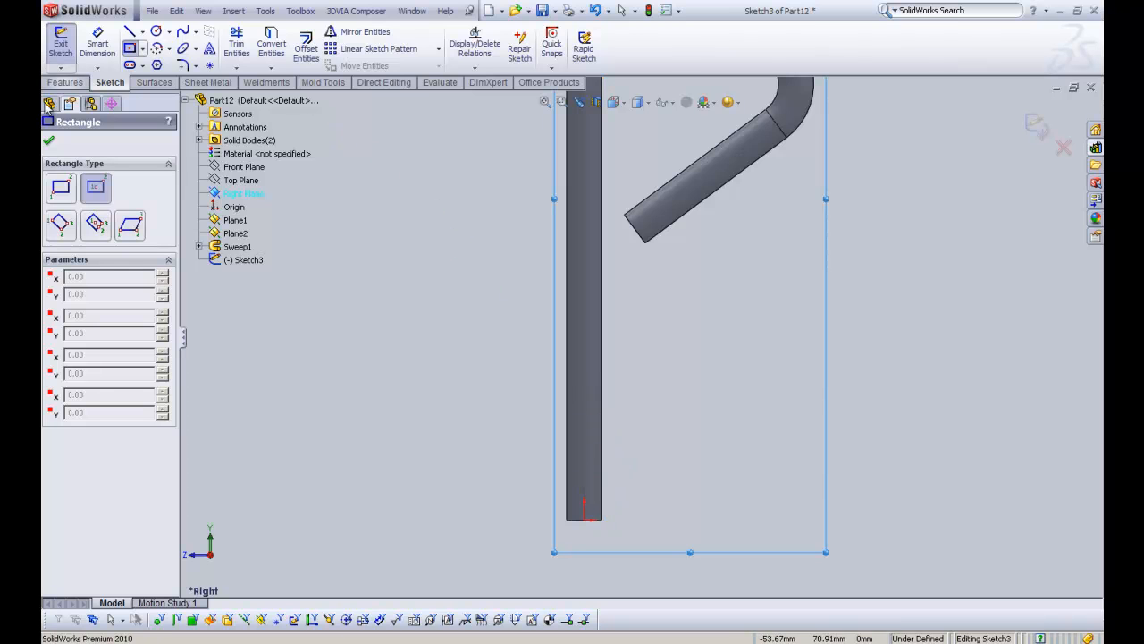
click(59, 190)
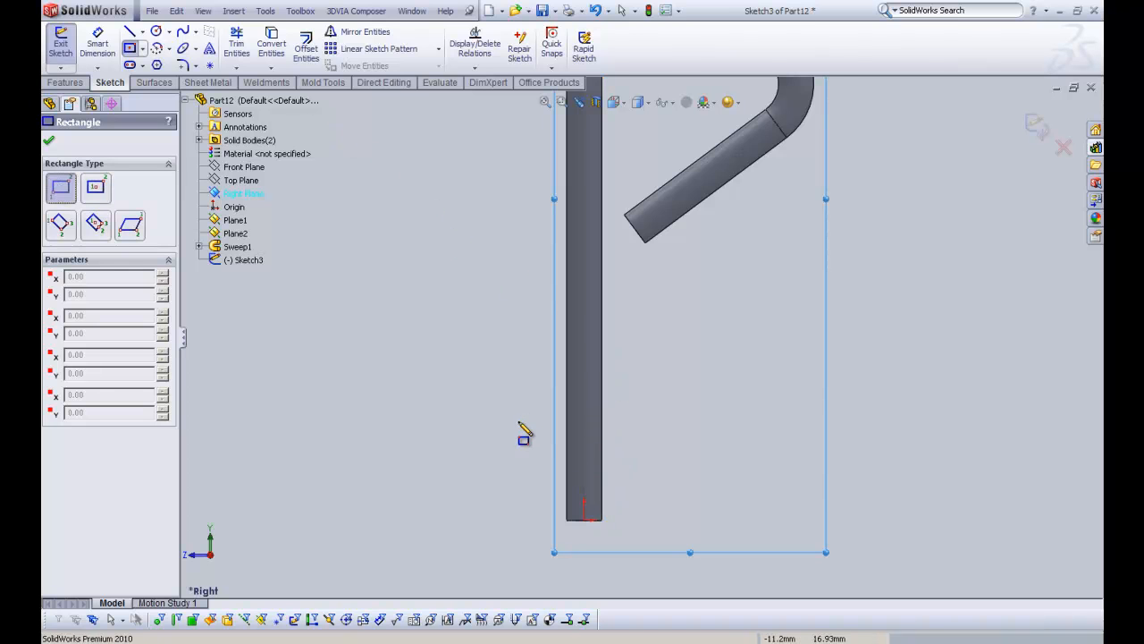
click(471, 404)
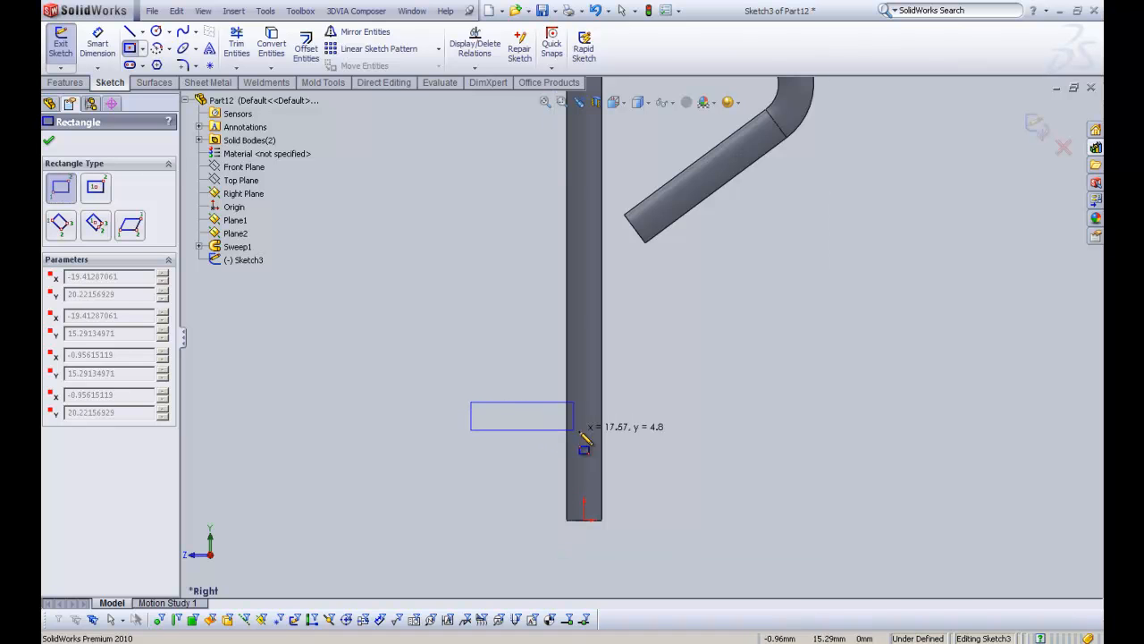
click(629, 424)
right_click(671, 380)
click(705, 387)
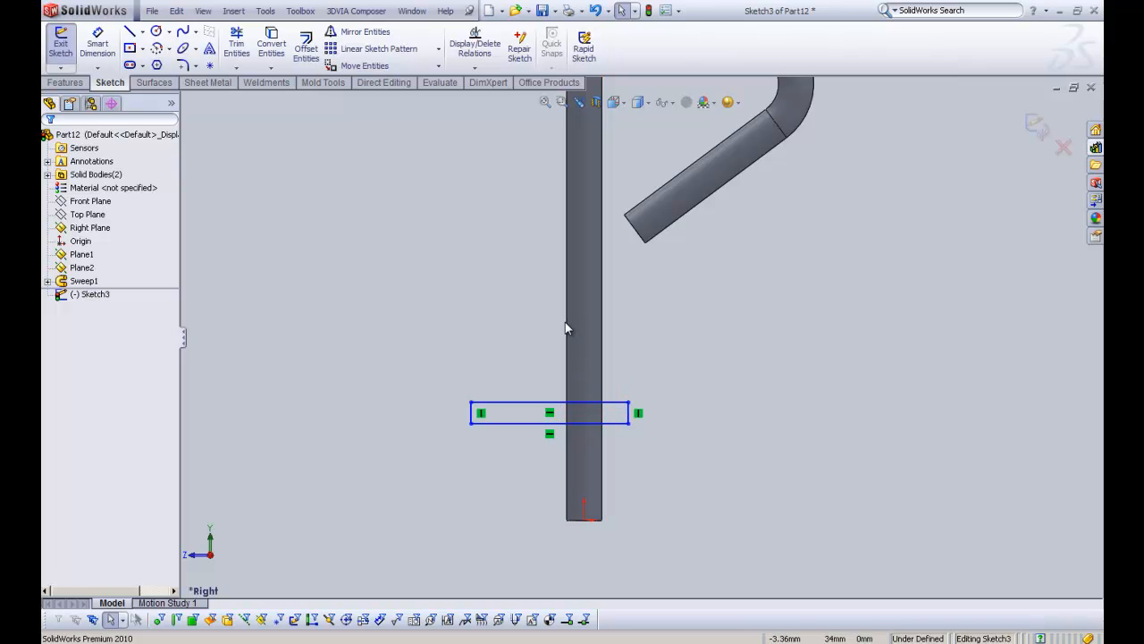
Step: Undo the corner rectangle and sketch a center rectangle about 25.4 by 2 mm across the rod, centred about 12.4 mm above the origin
key(ctrl+z)
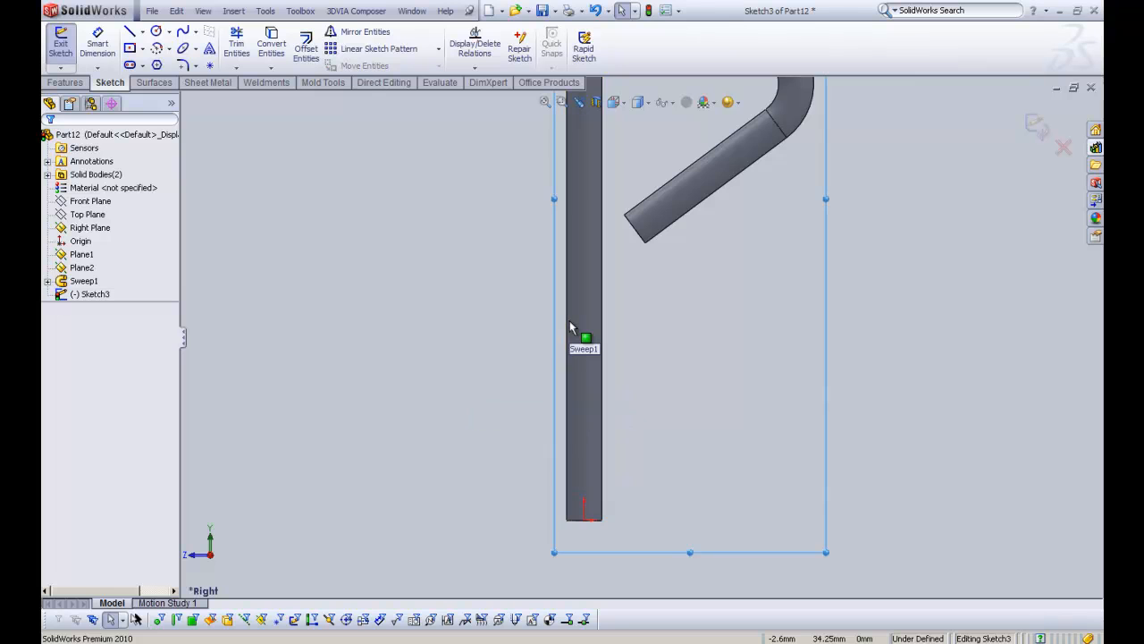
click(142, 48)
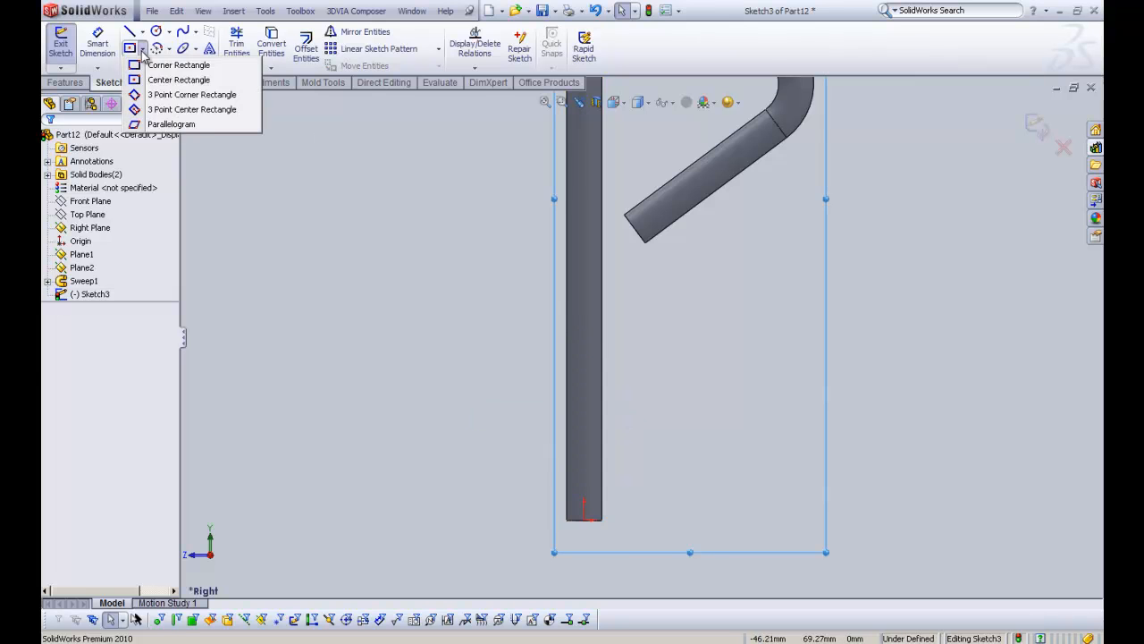
click(170, 80)
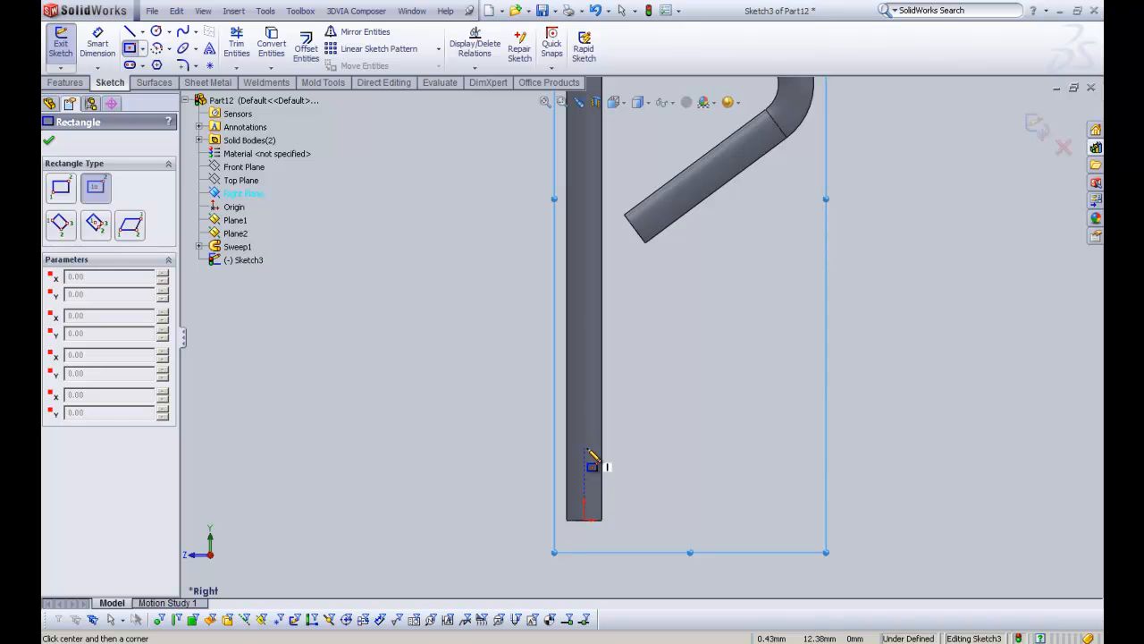
click(586, 449)
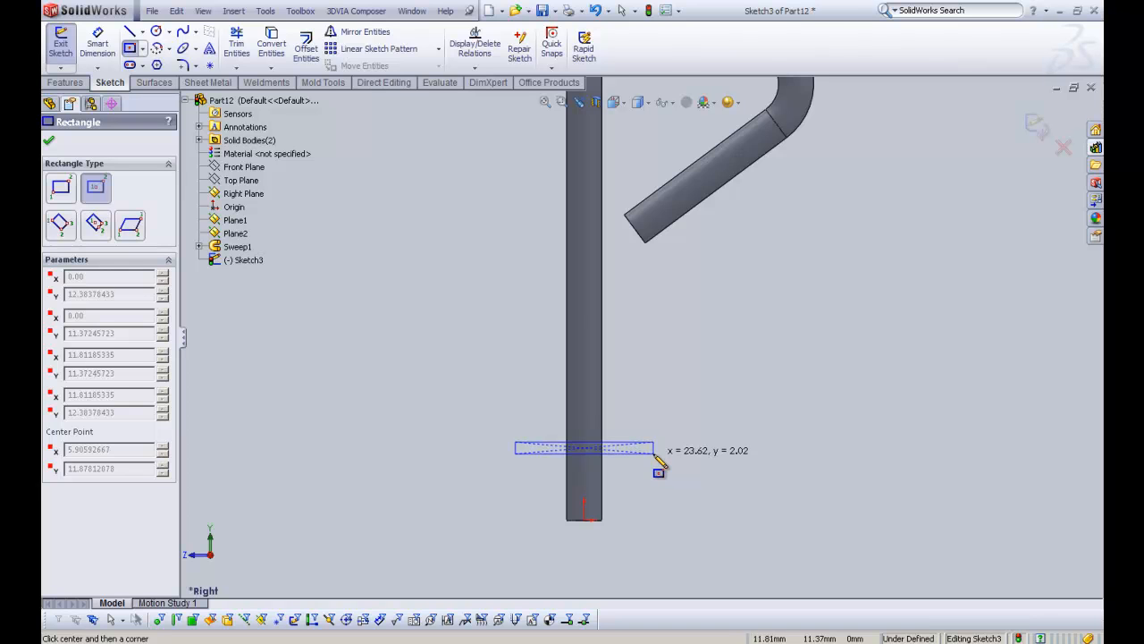
click(661, 456)
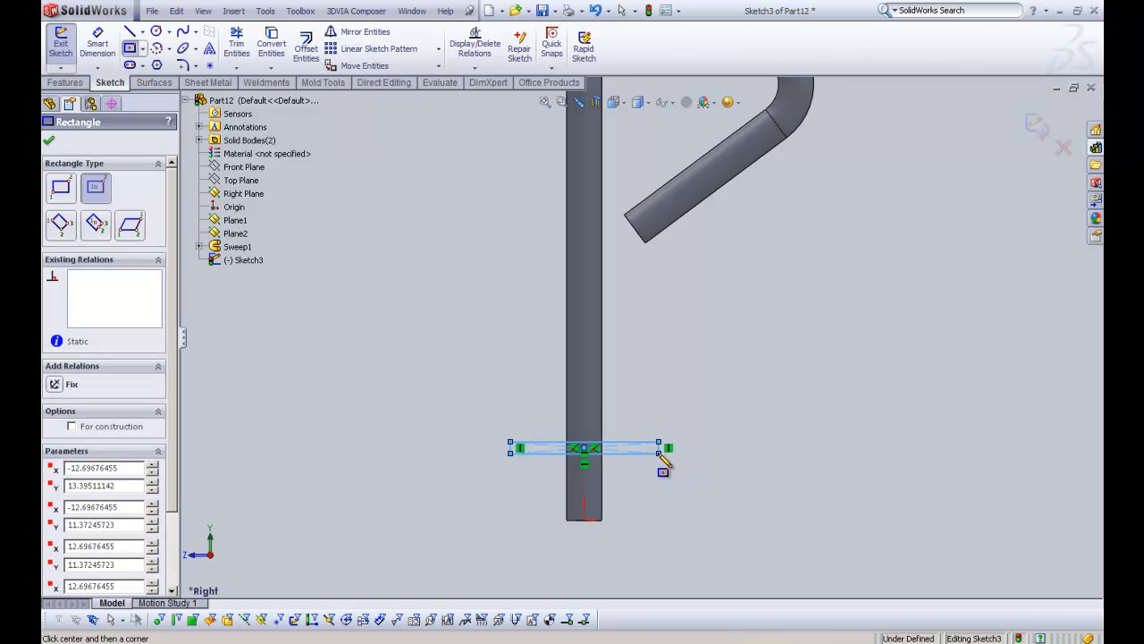
Step: Sketch two more center rectangles about 25.4 mm wide, 1.5 and 1.8 mm high, centred on the rod about 26.4 and 40 mm above the origin
click(583, 367)
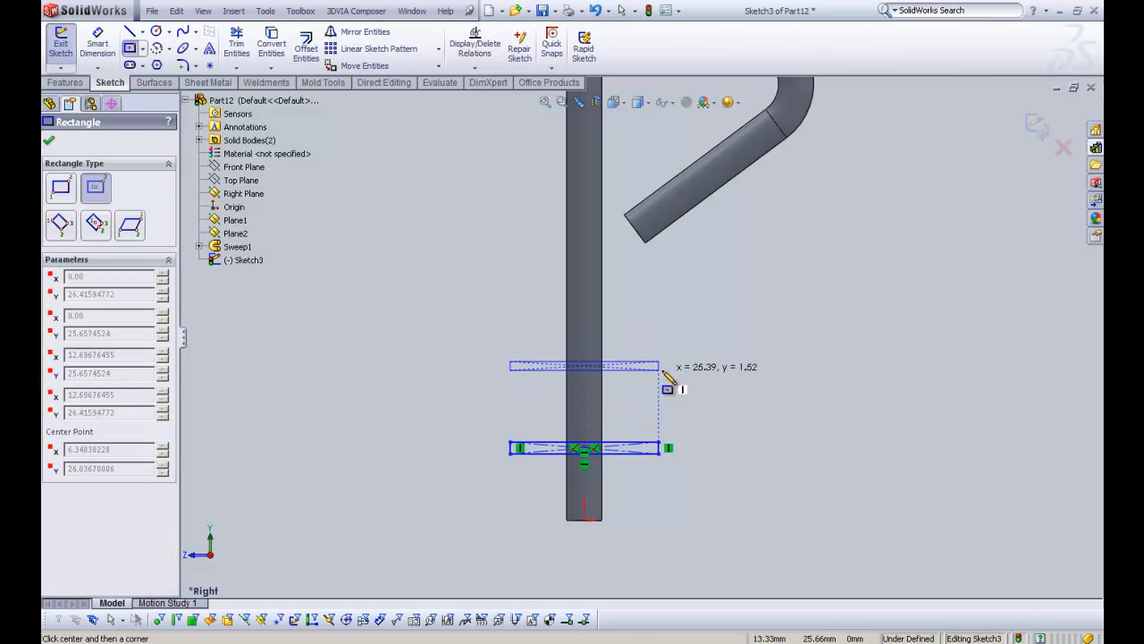
click(662, 371)
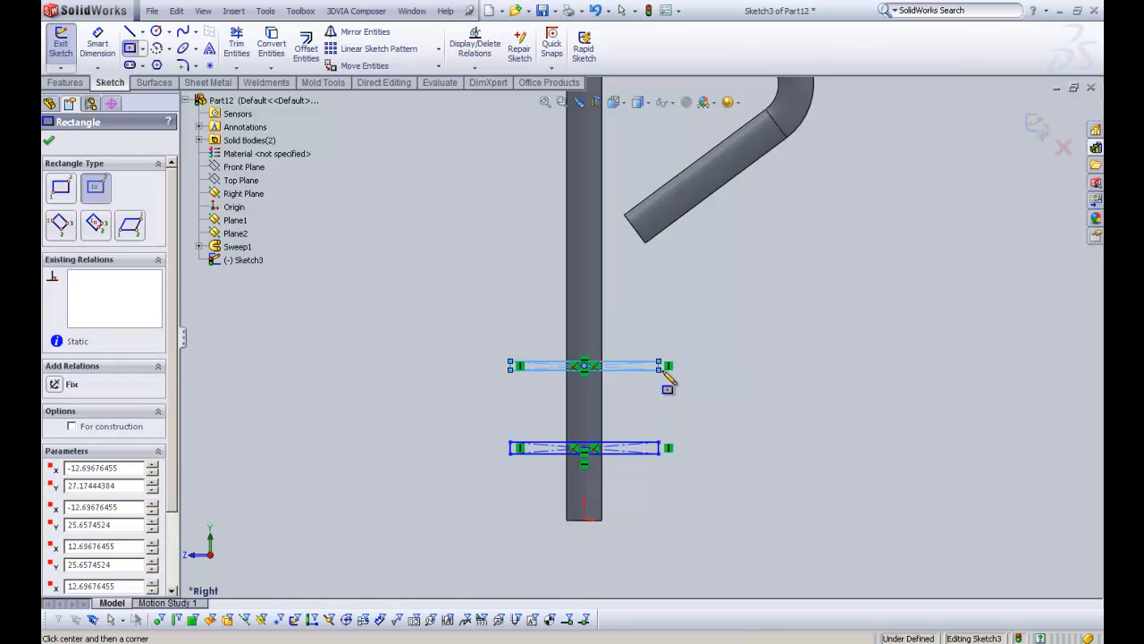
click(585, 287)
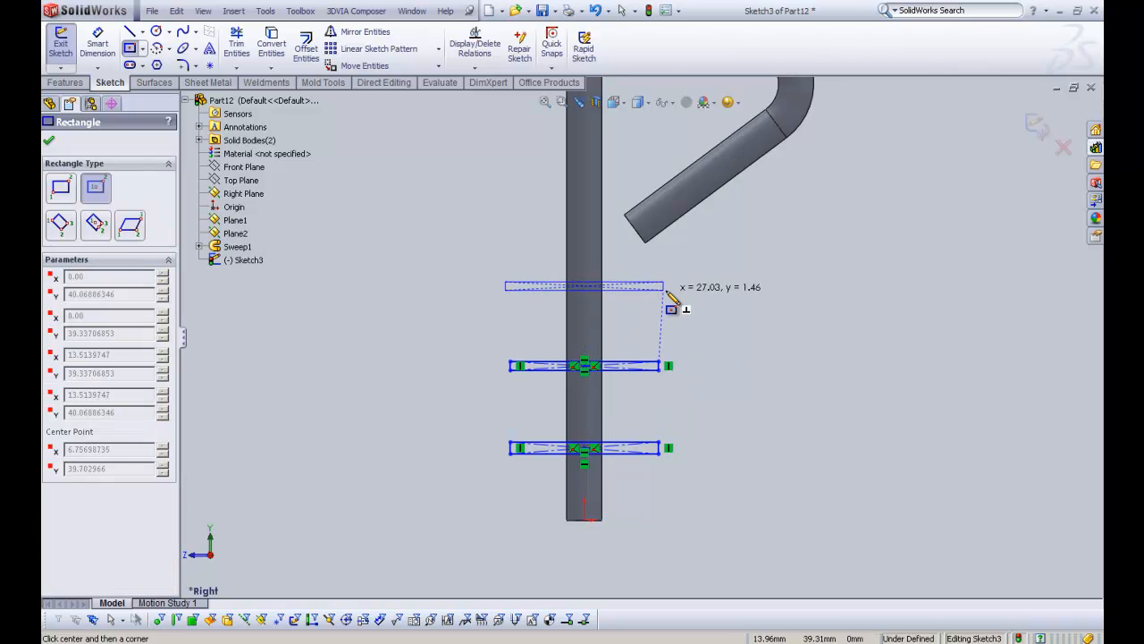
click(662, 298)
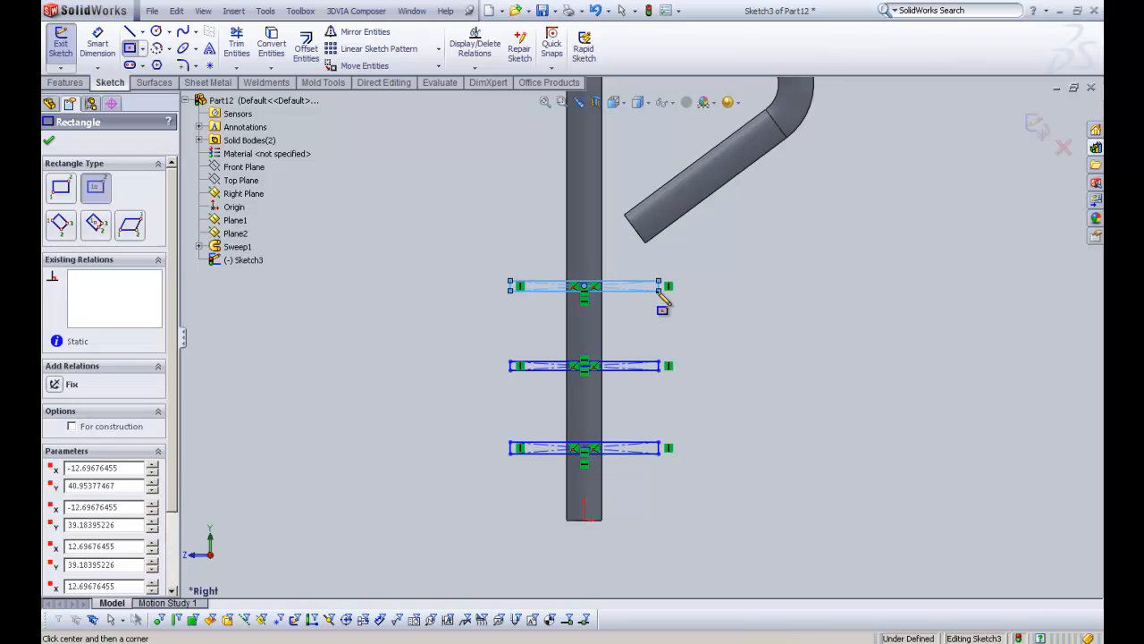
right_click(662, 295)
click(687, 303)
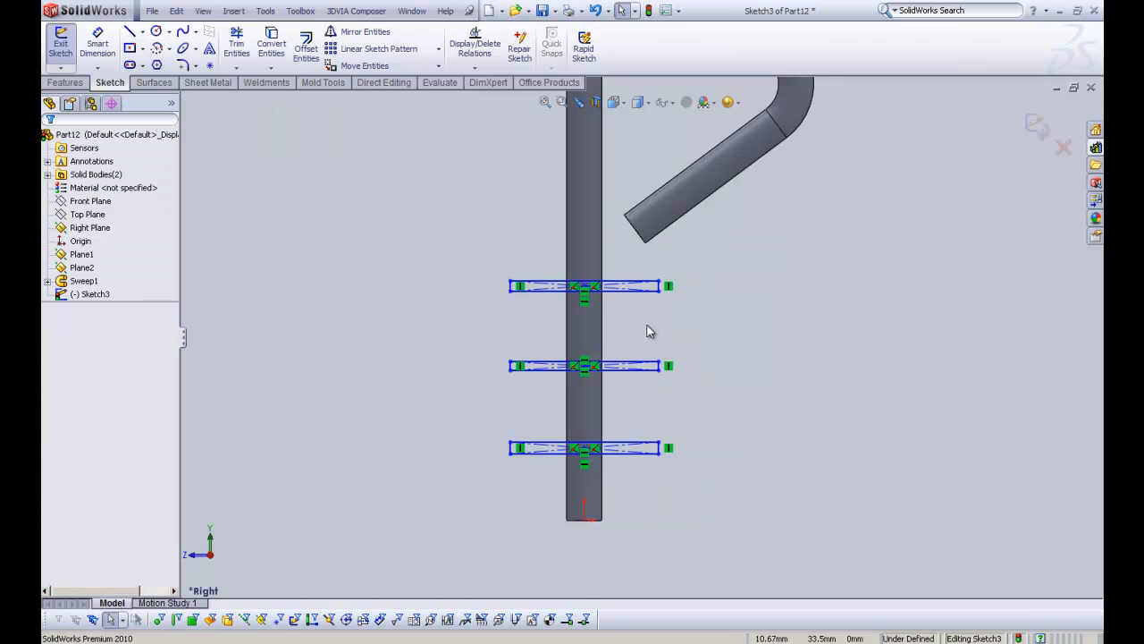
Step: Apply an Equal relation to the left short edges of all three rectangles
scroll(647, 332, down, 4)
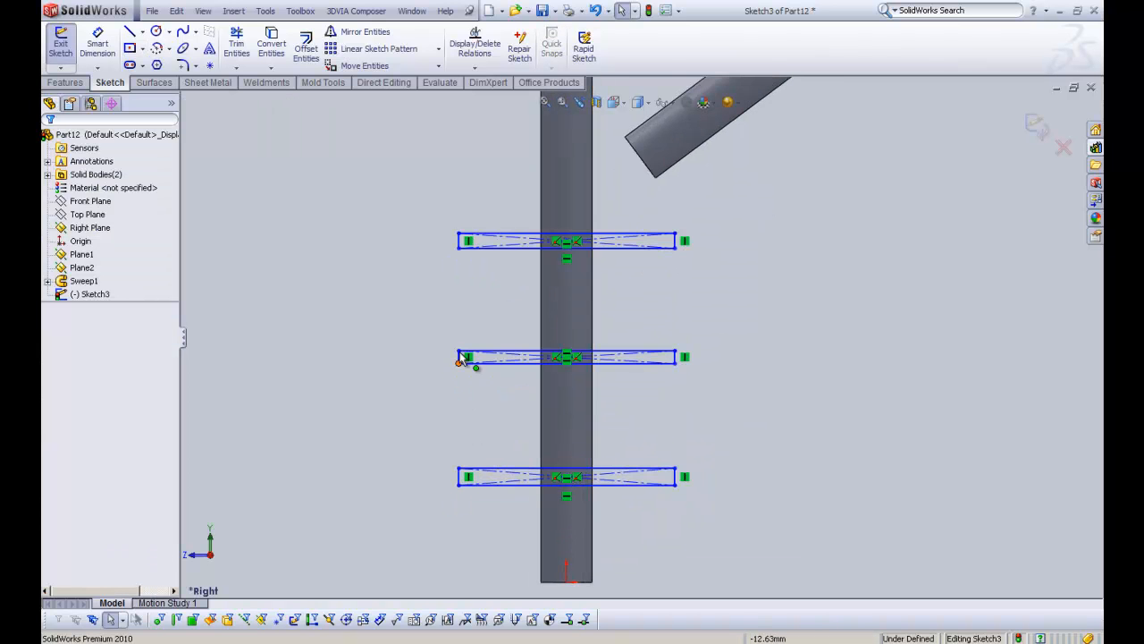
scroll(462, 465, down, 2)
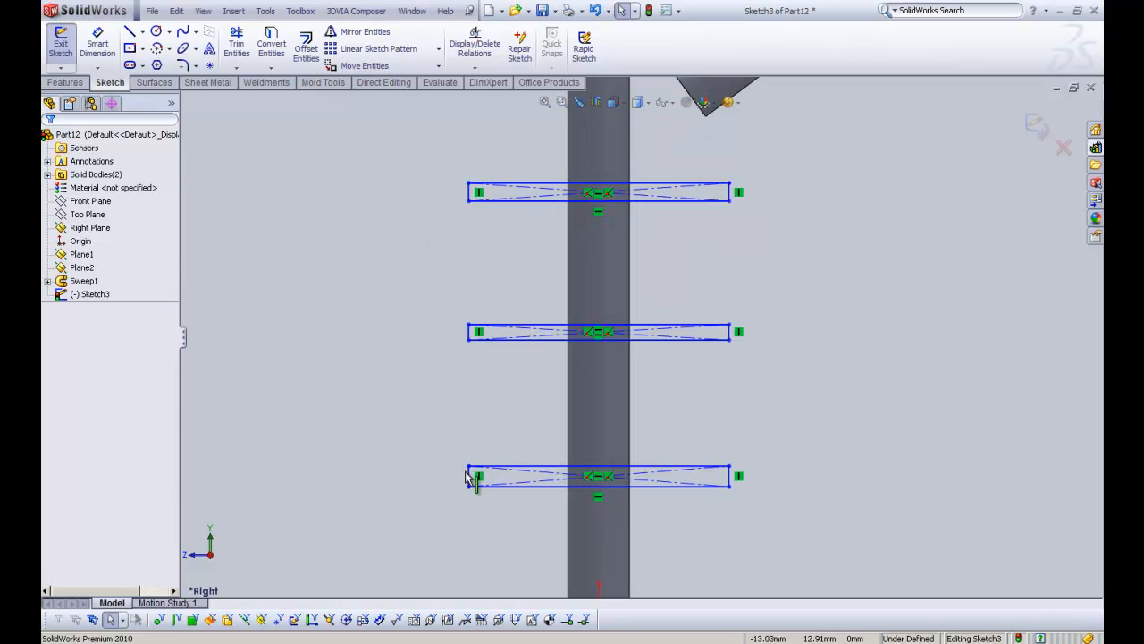
click(468, 476)
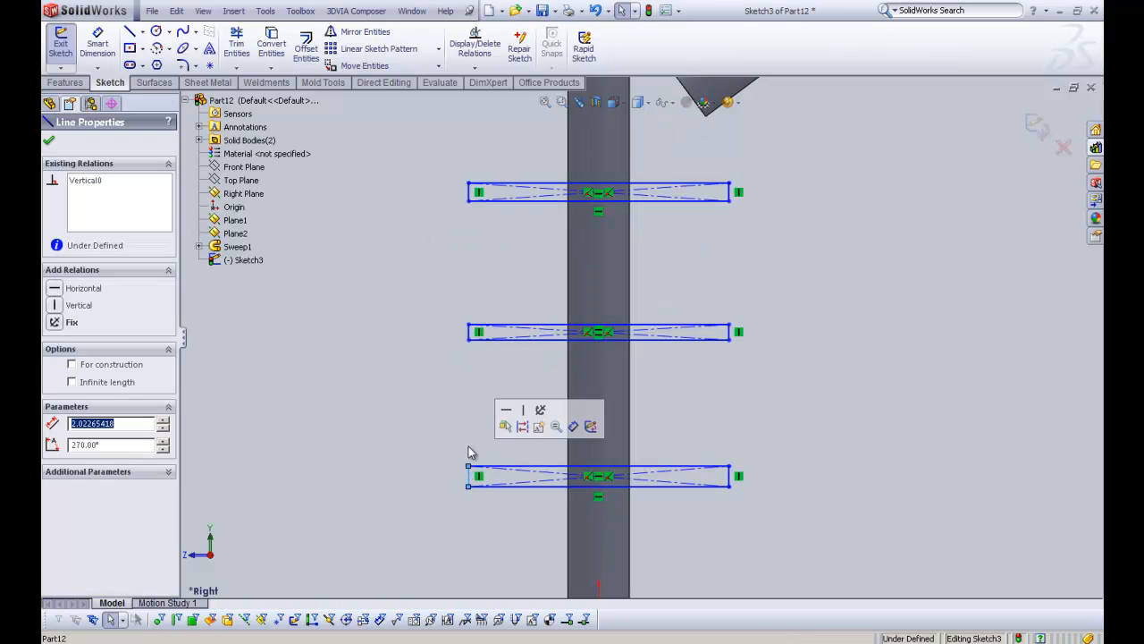
ctrl+click(470, 331)
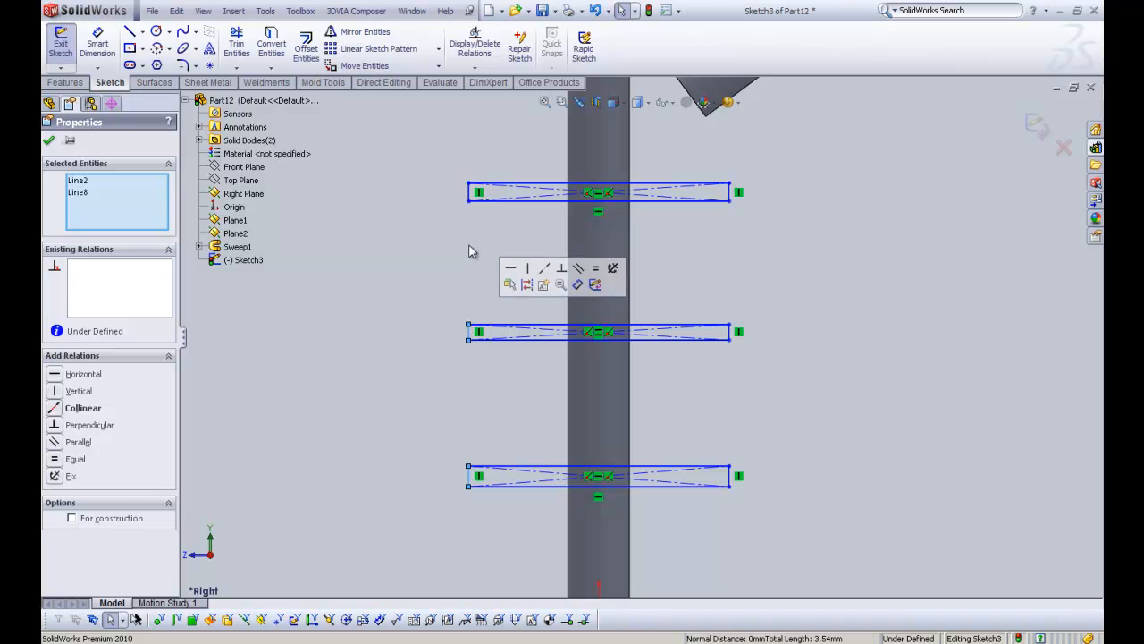
ctrl+click(469, 192)
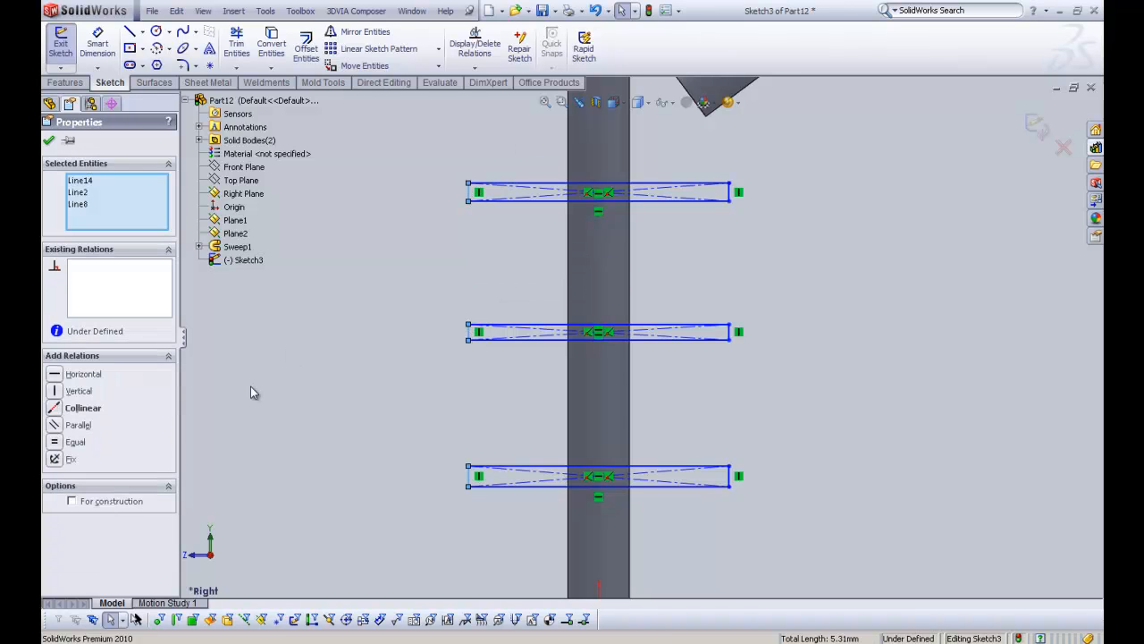
click(53, 446)
Step: Dimension the lowest rectangle's short edge as 2 mm
click(97, 43)
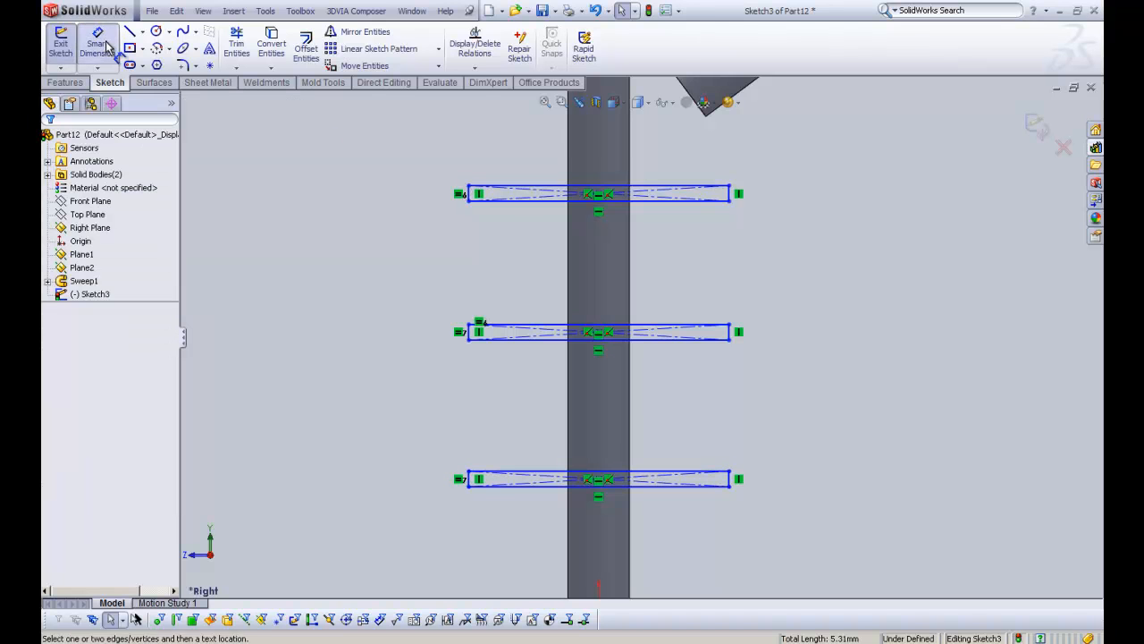
scroll(463, 518, down, 2)
click(491, 459)
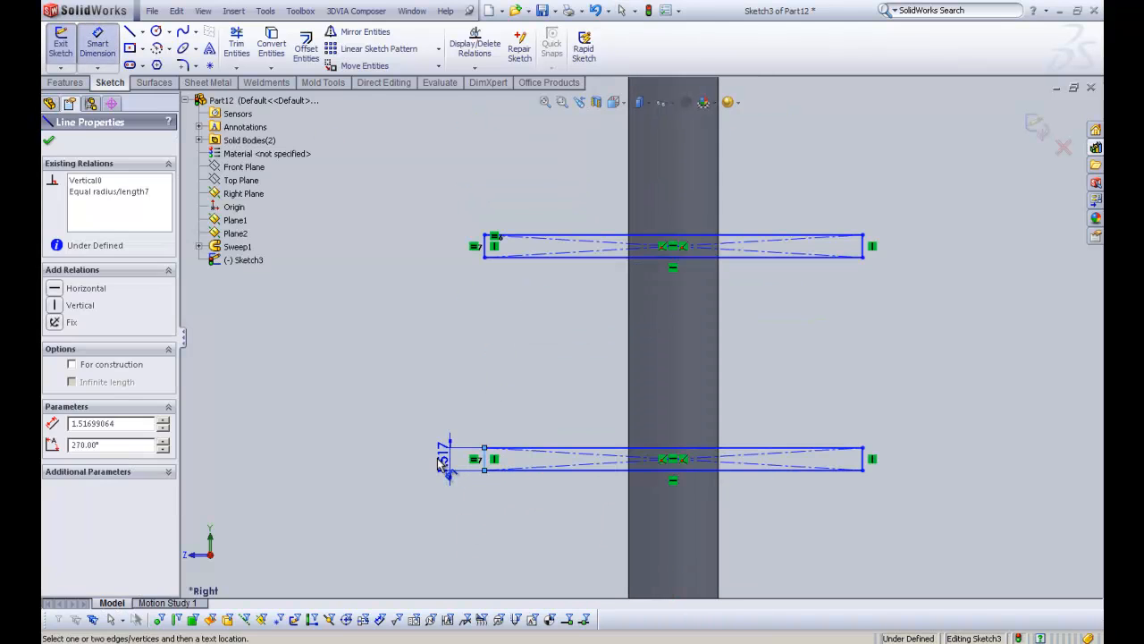
click(438, 461)
text(2)
key(Return)
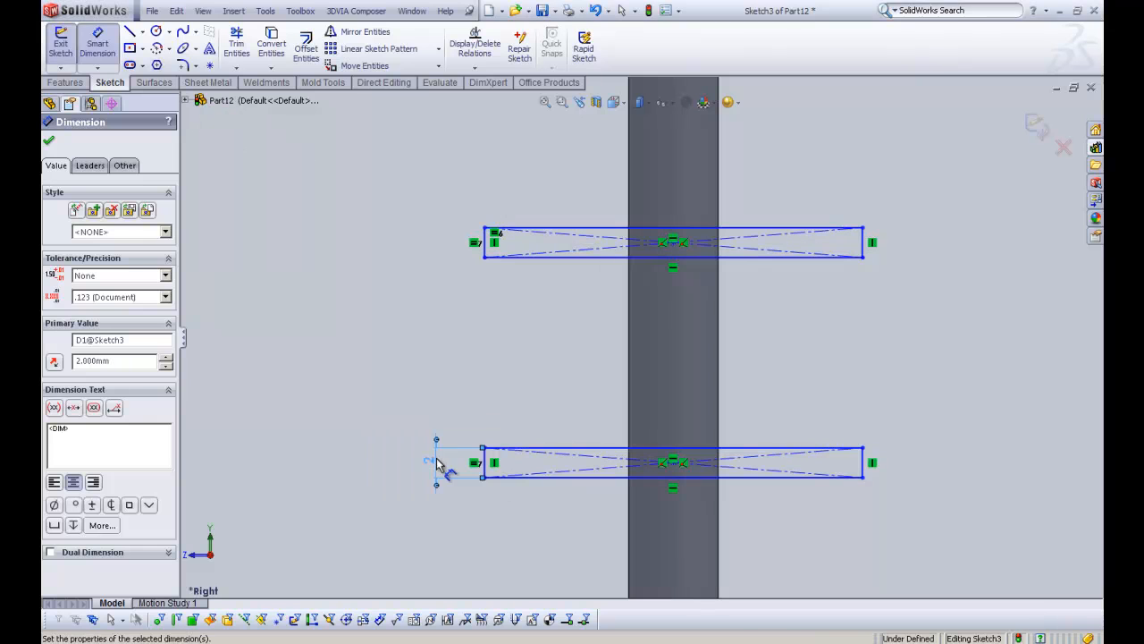
key(Escape)
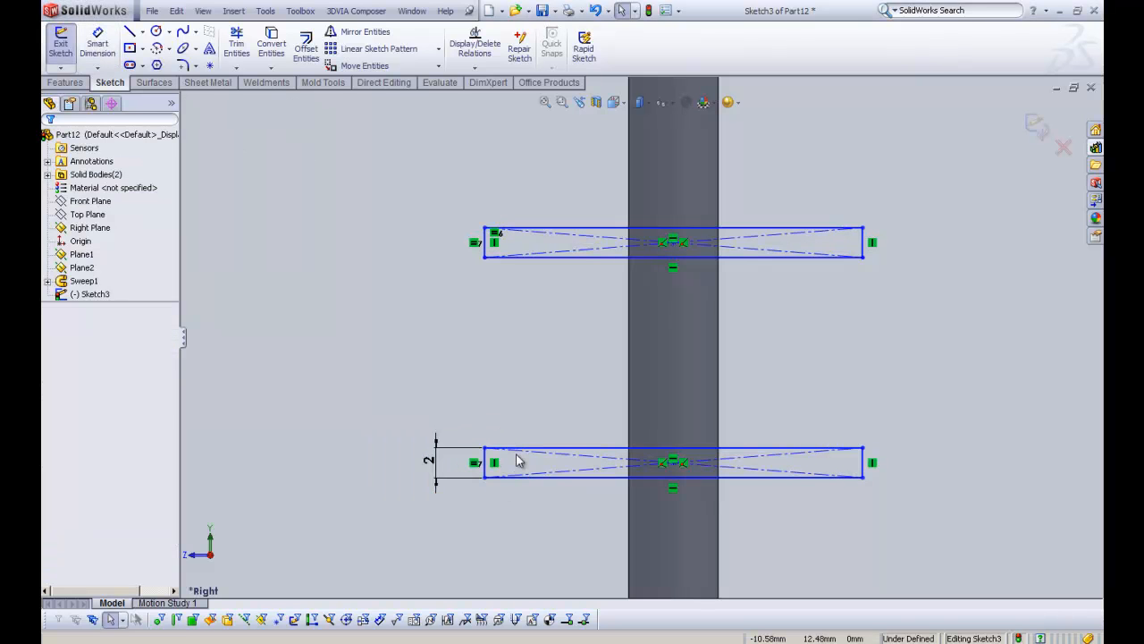
Step: Make the lower long edges of the three rectangles equal in length
click(552, 475)
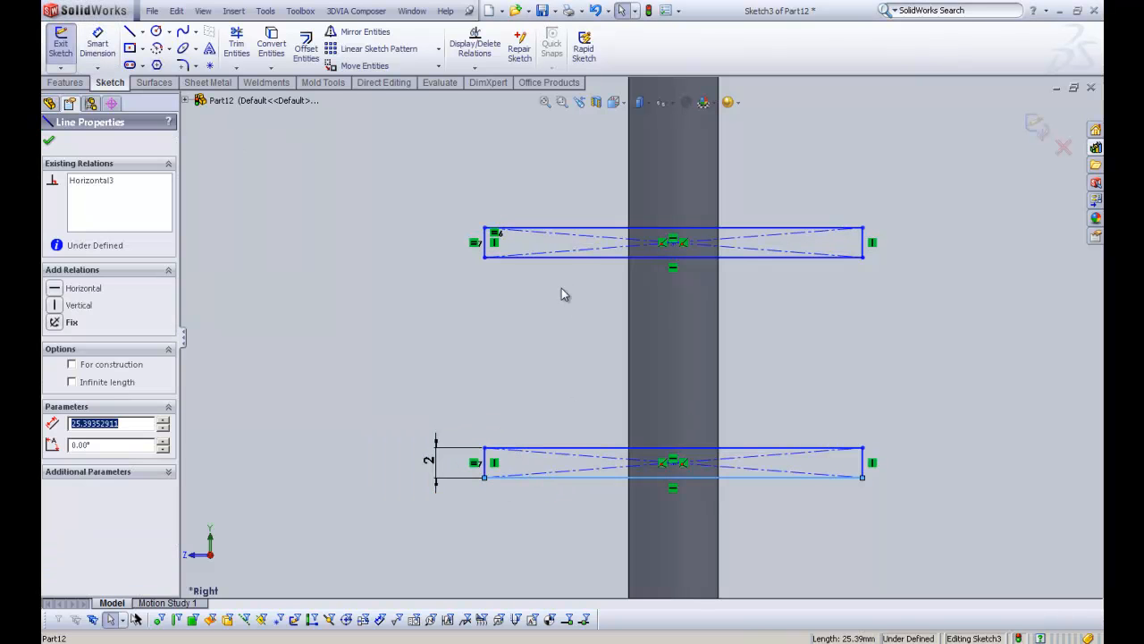
ctrl+click(572, 259)
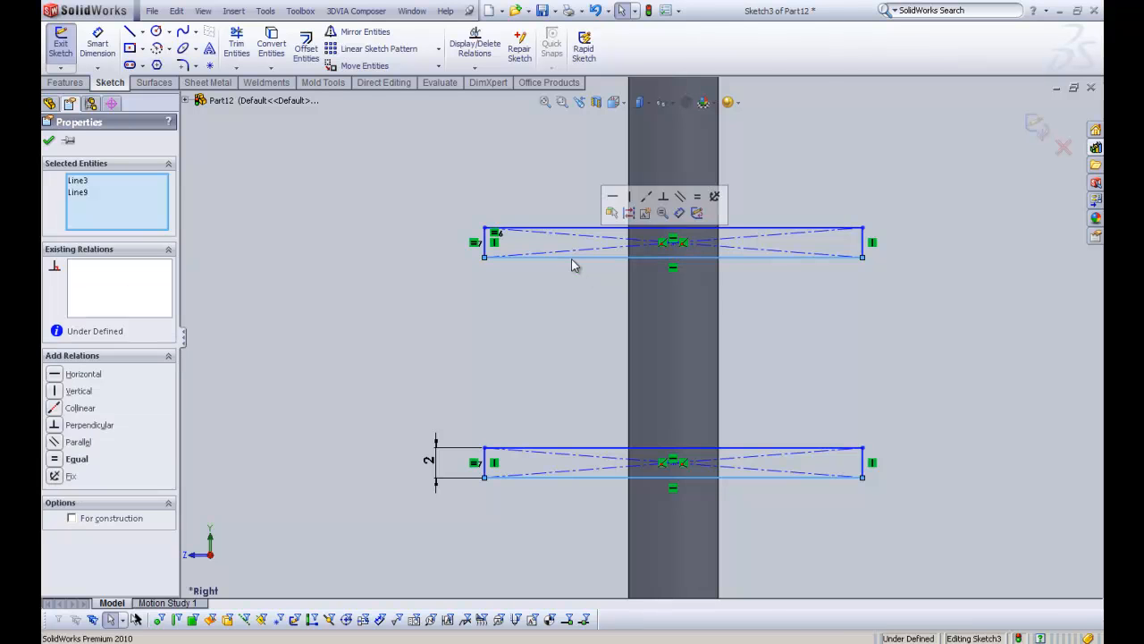
scroll(581, 180, down, 2)
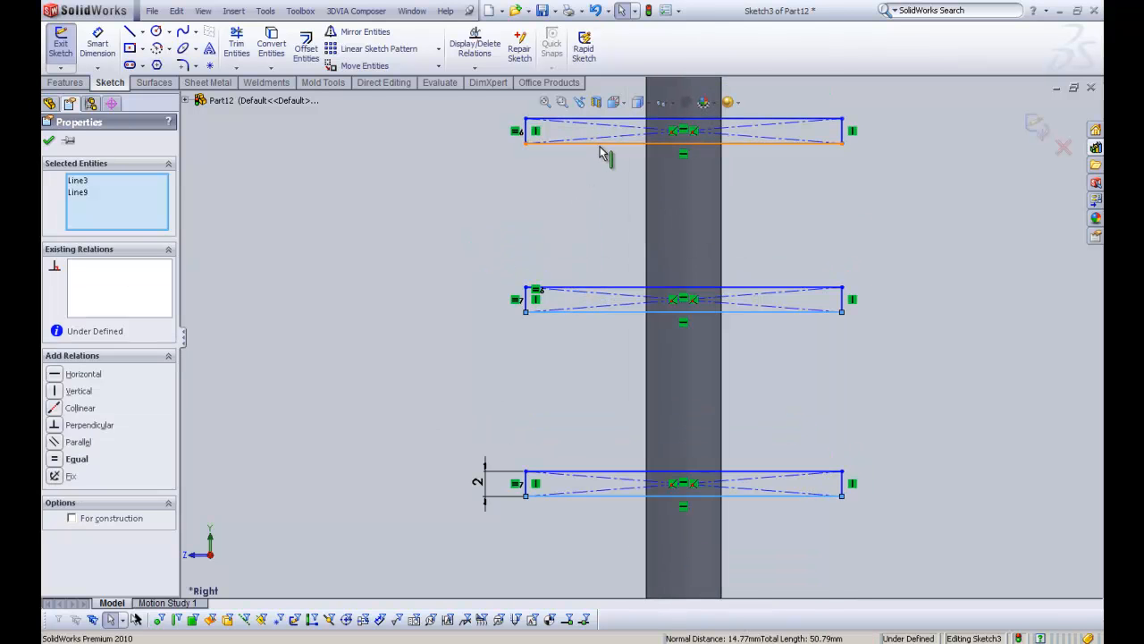
ctrl+click(600, 144)
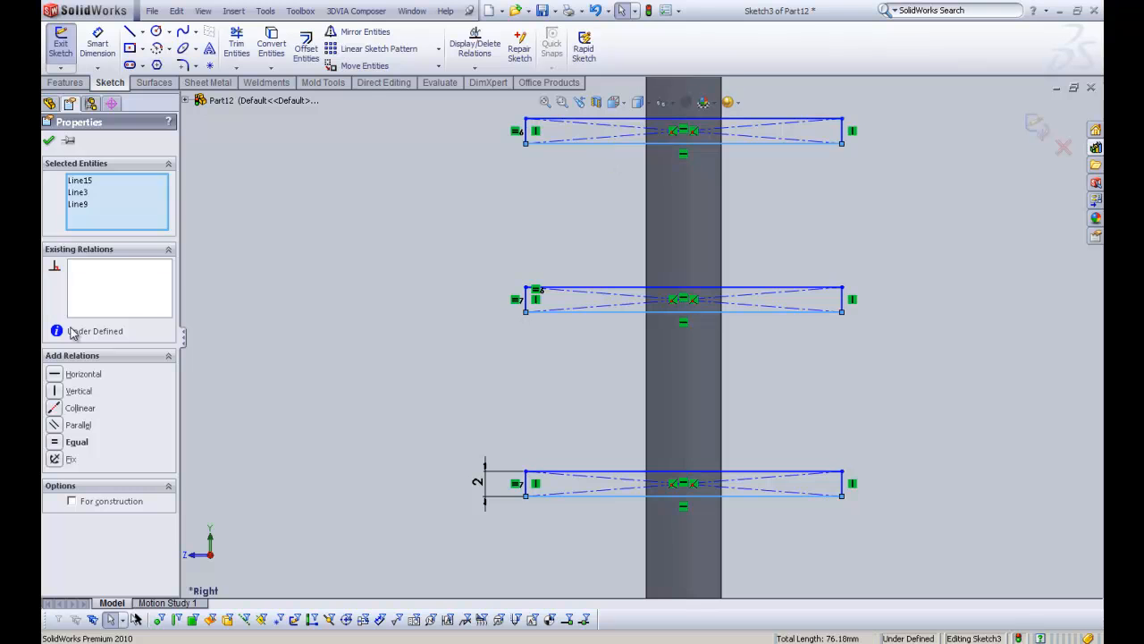
click(56, 440)
Step: Dimension the lowest rectangle's lower long edge as 25 mm
click(98, 51)
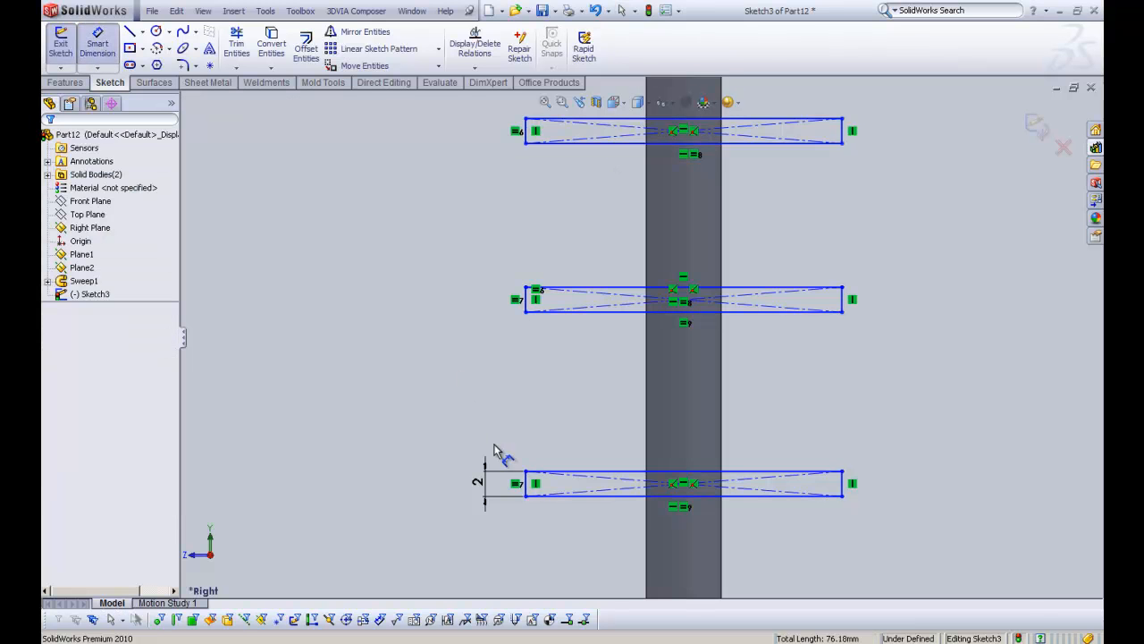
click(626, 496)
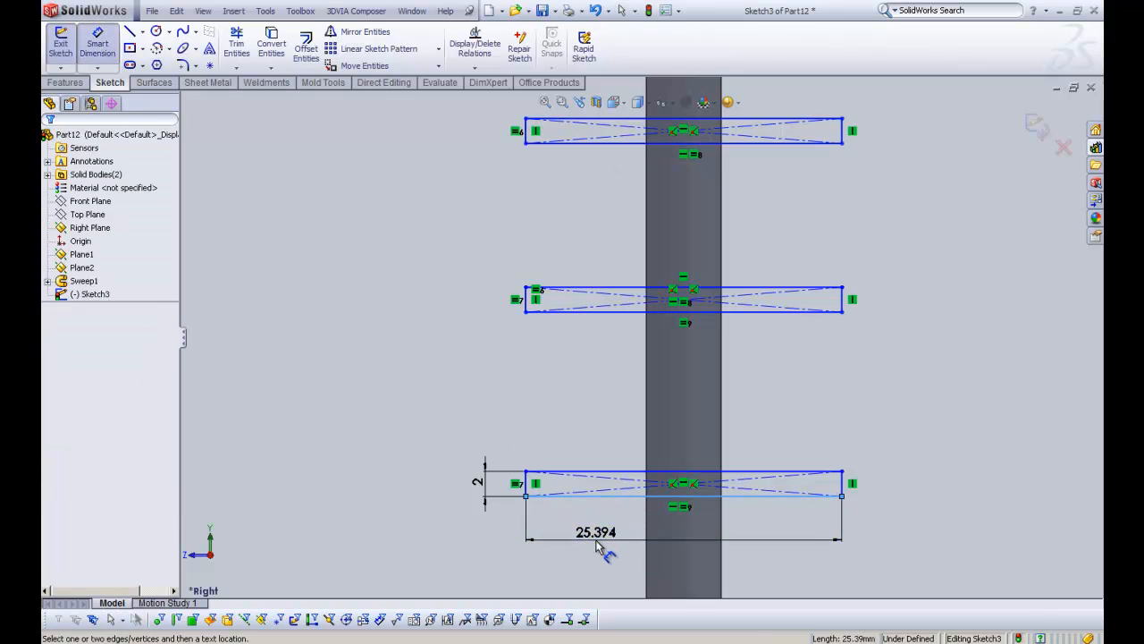
click(597, 547)
text(25)
key(Return)
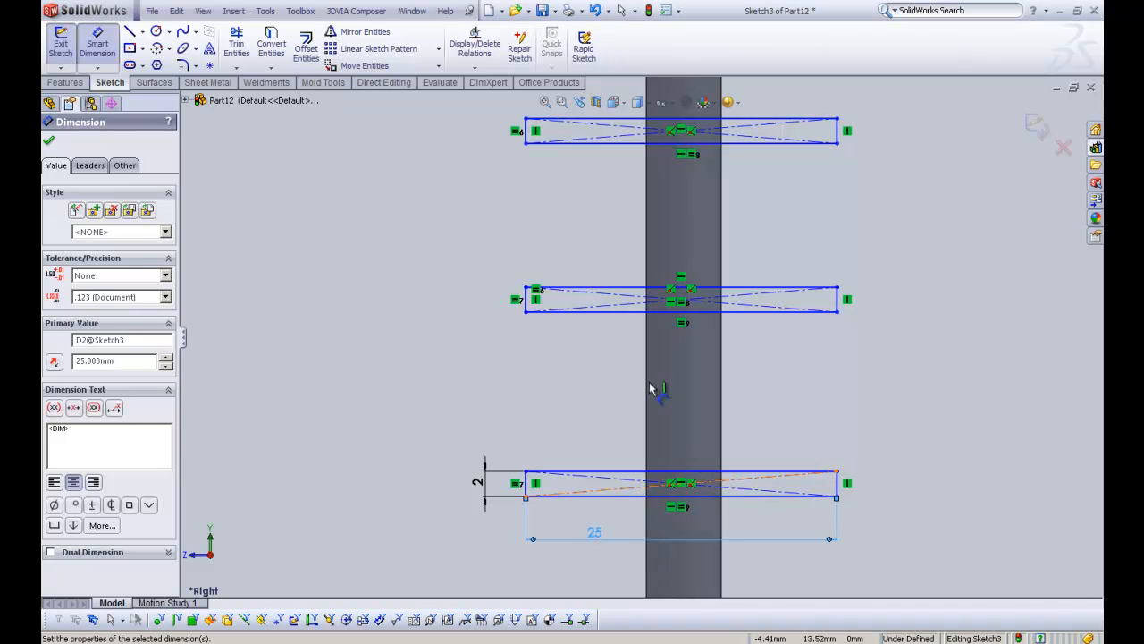
right_click(747, 393)
click(781, 398)
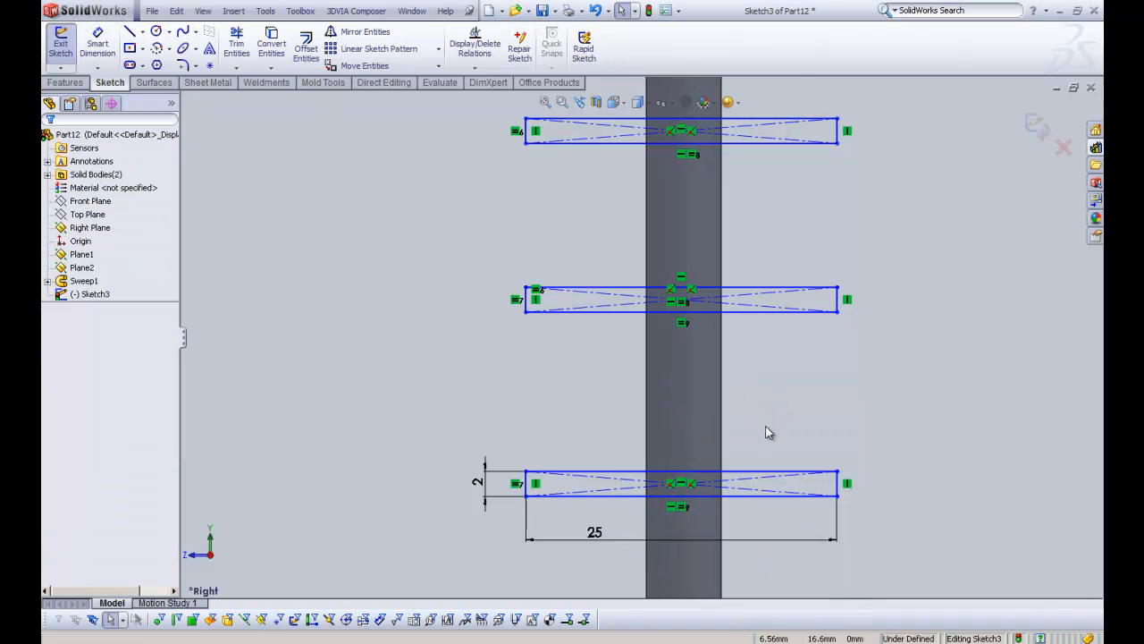
Step: Dimension the horizontal distance from the origin to the lowest rectangle's lower-left corner as 12.5 mm
scroll(769, 425, up, 2)
scroll(781, 463, down, 1)
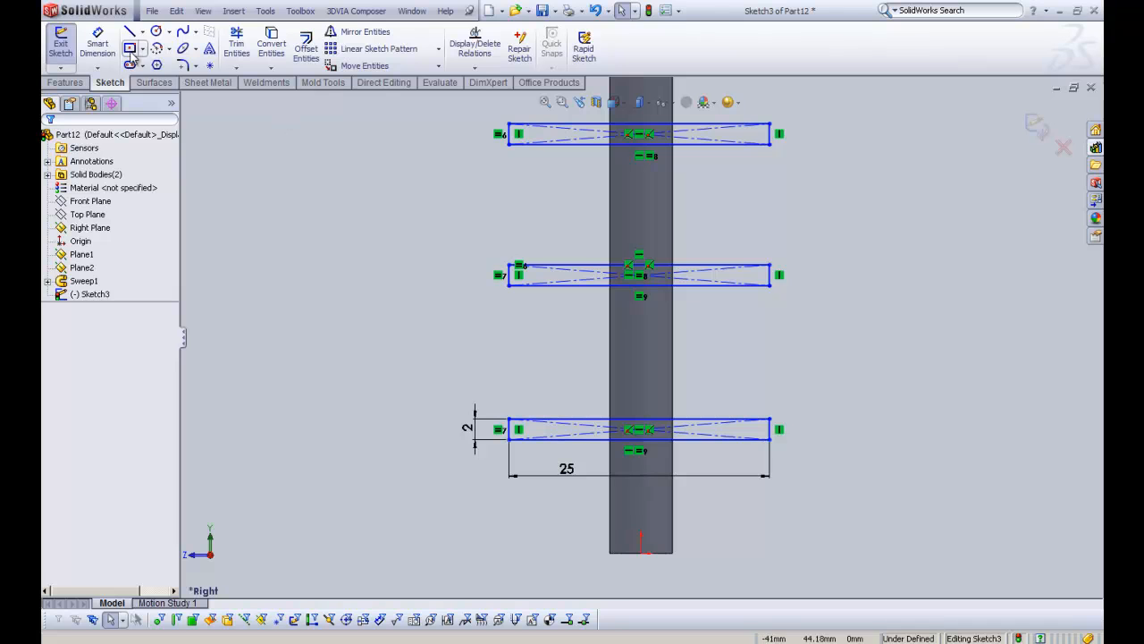
click(100, 46)
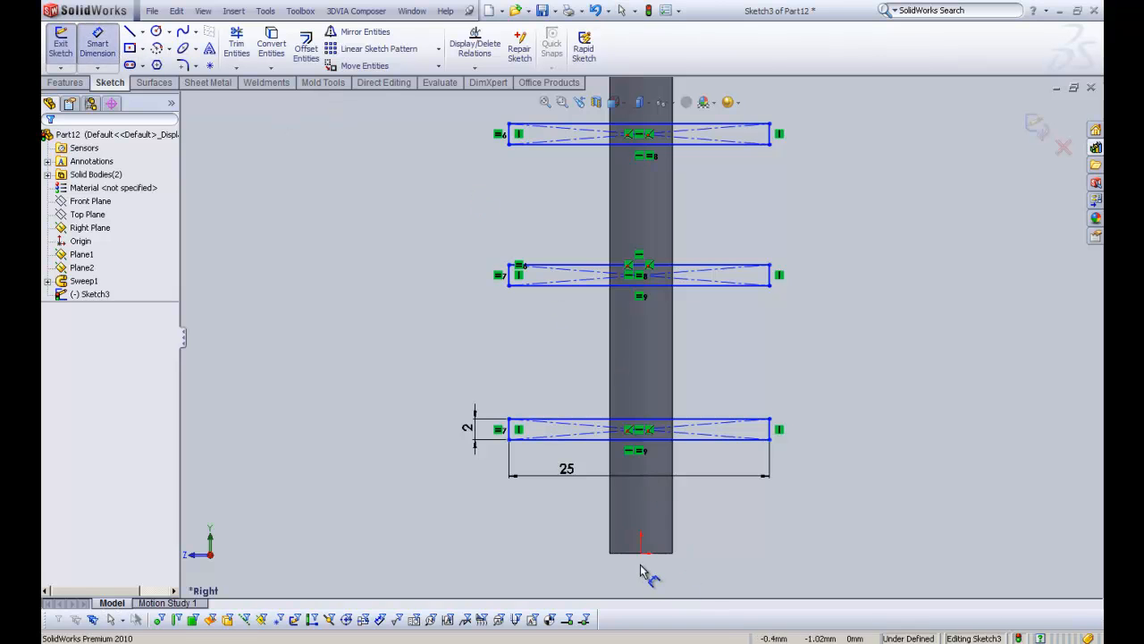
click(641, 554)
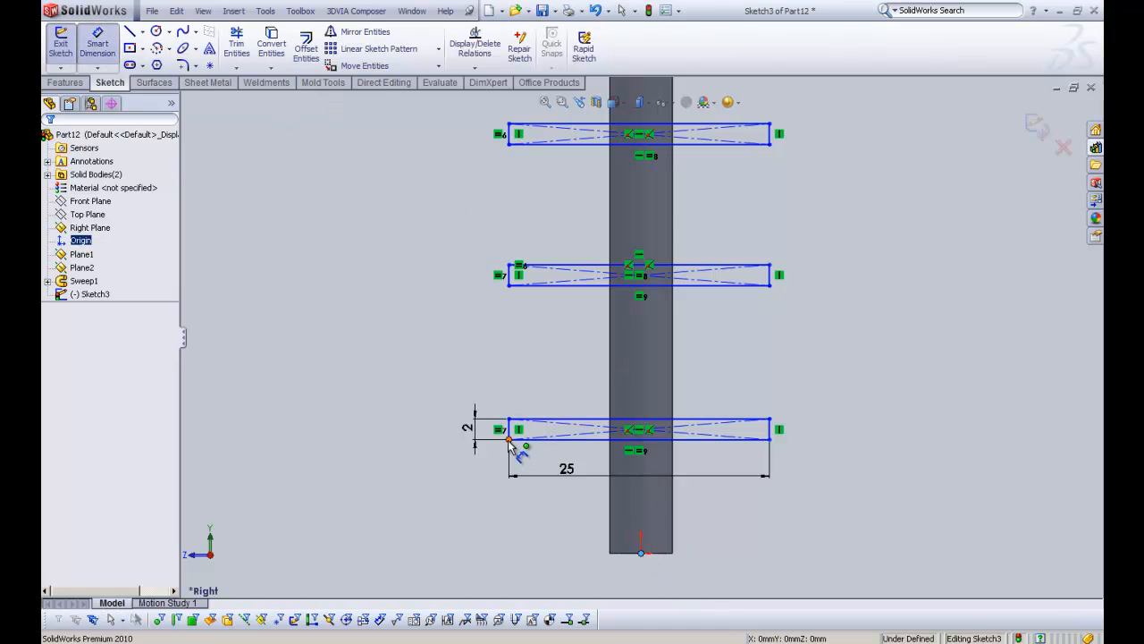
click(509, 439)
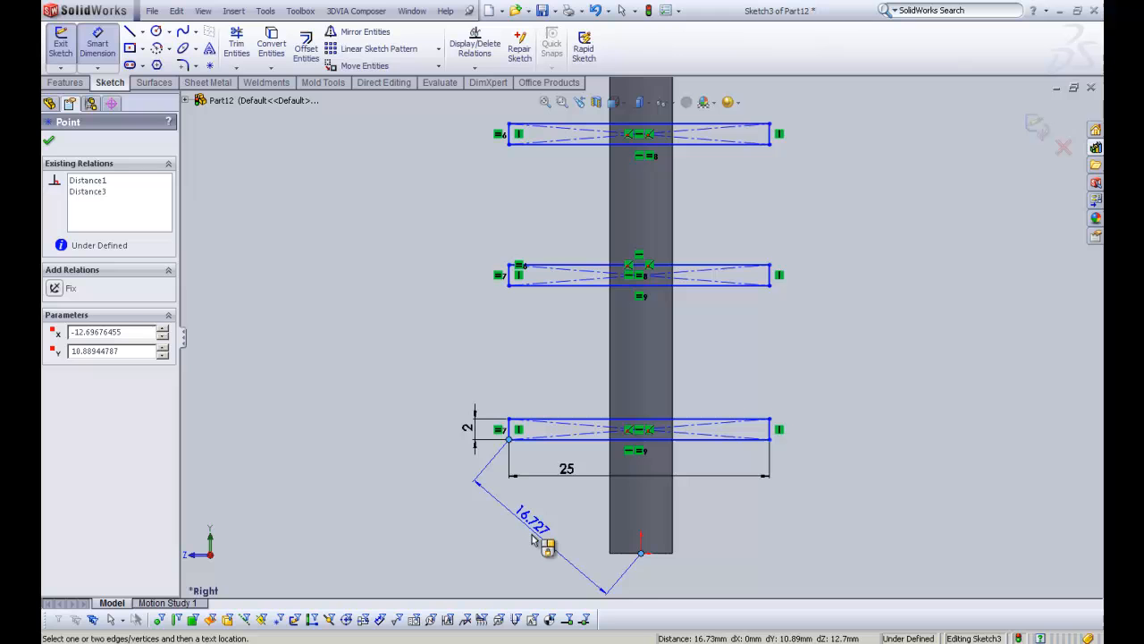
click(596, 581)
text(125)
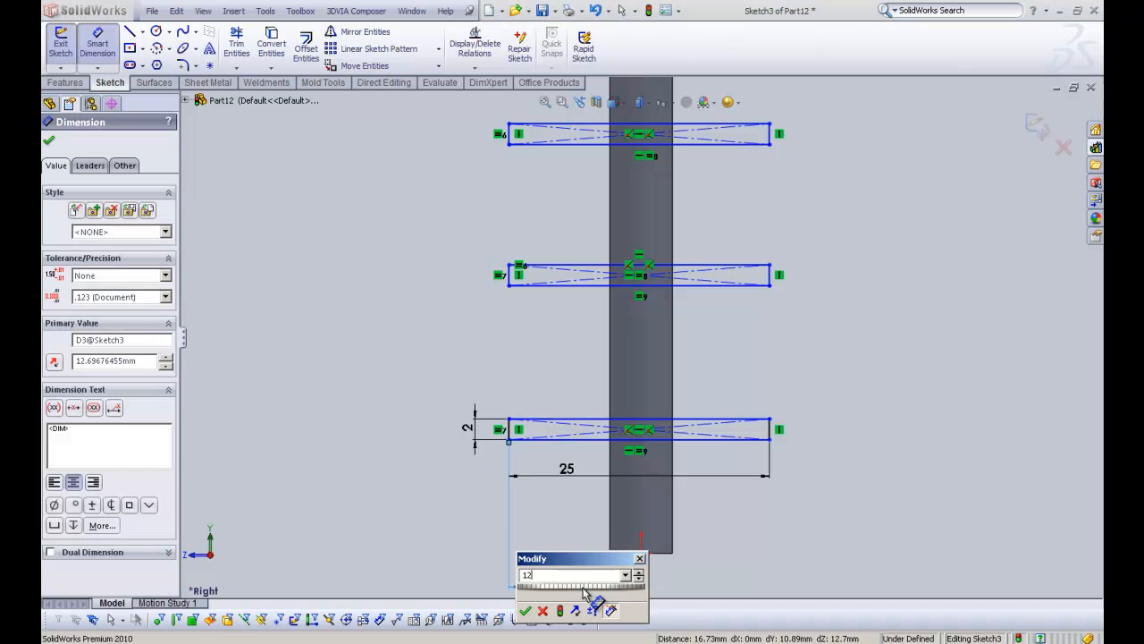
key(Return)
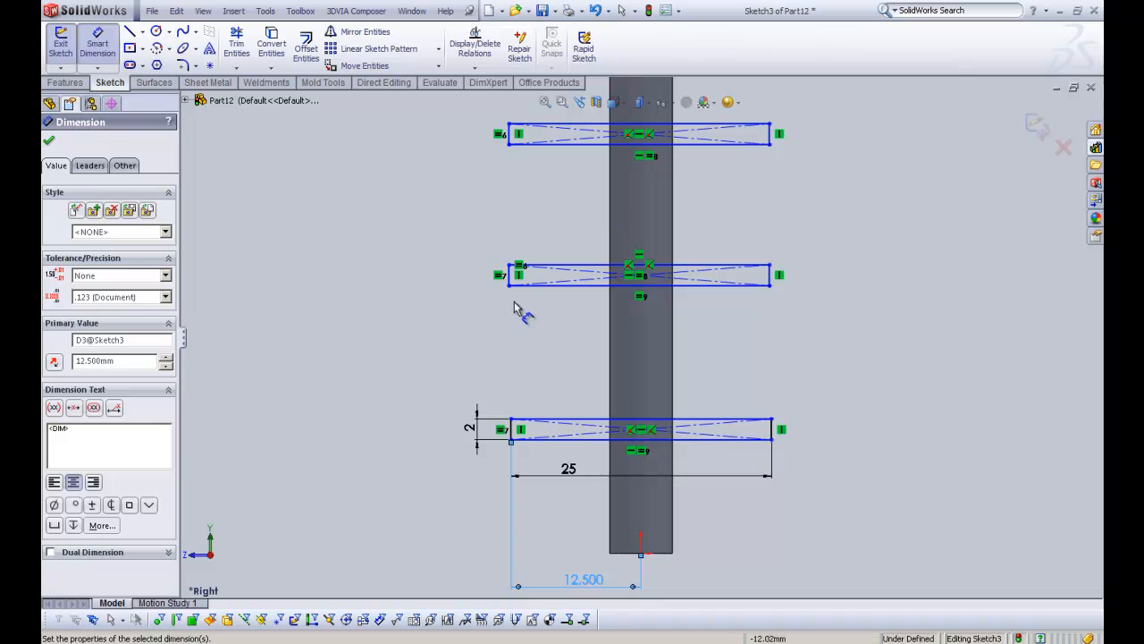
right_click(521, 310)
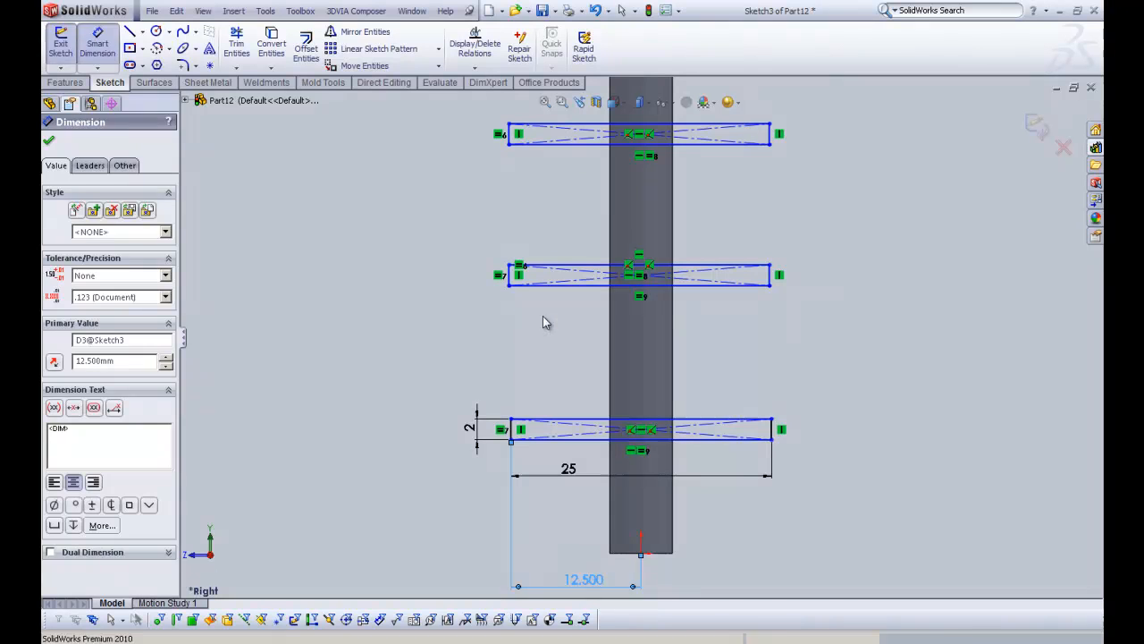
click(544, 322)
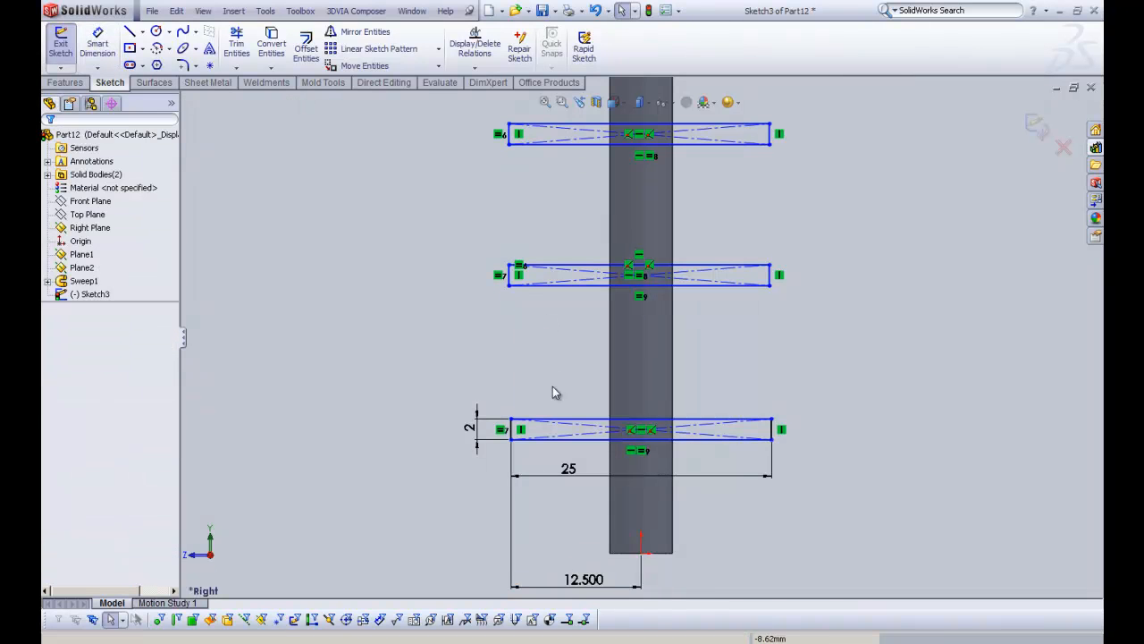
Step: Make the left short edges of the three rectangles collinear
click(509, 277)
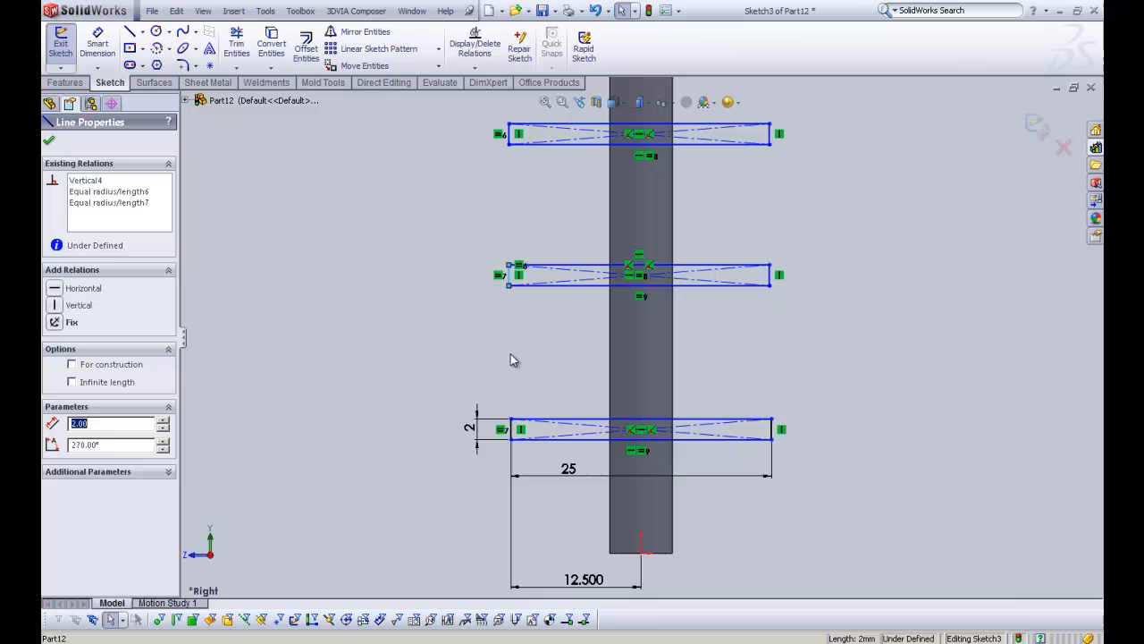
ctrl+click(512, 427)
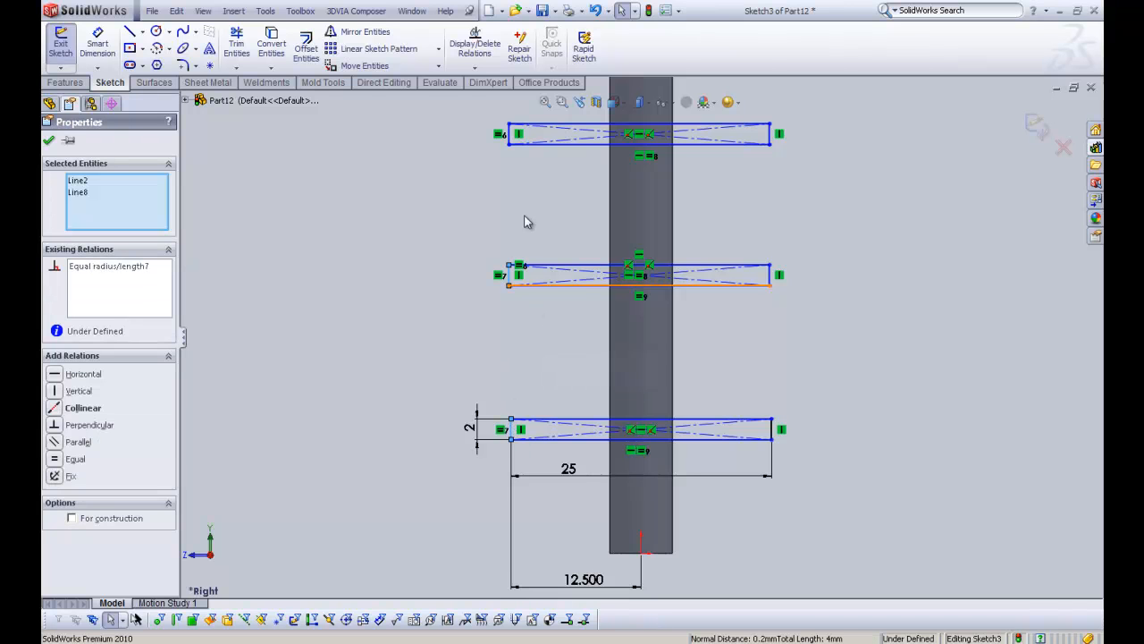
ctrl+click(510, 135)
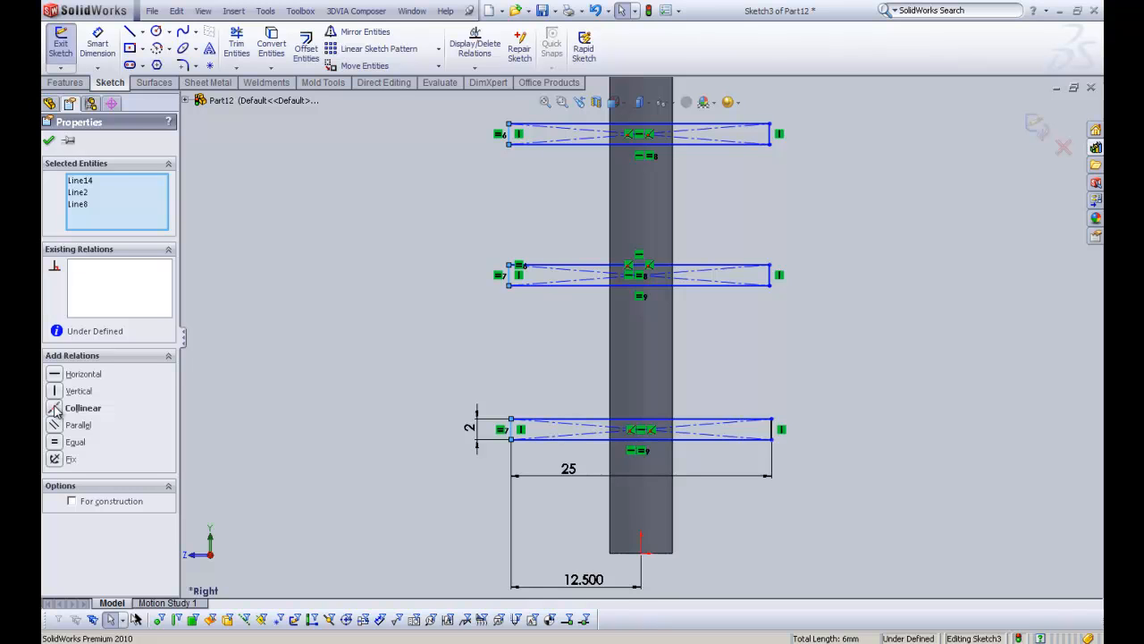
click(54, 408)
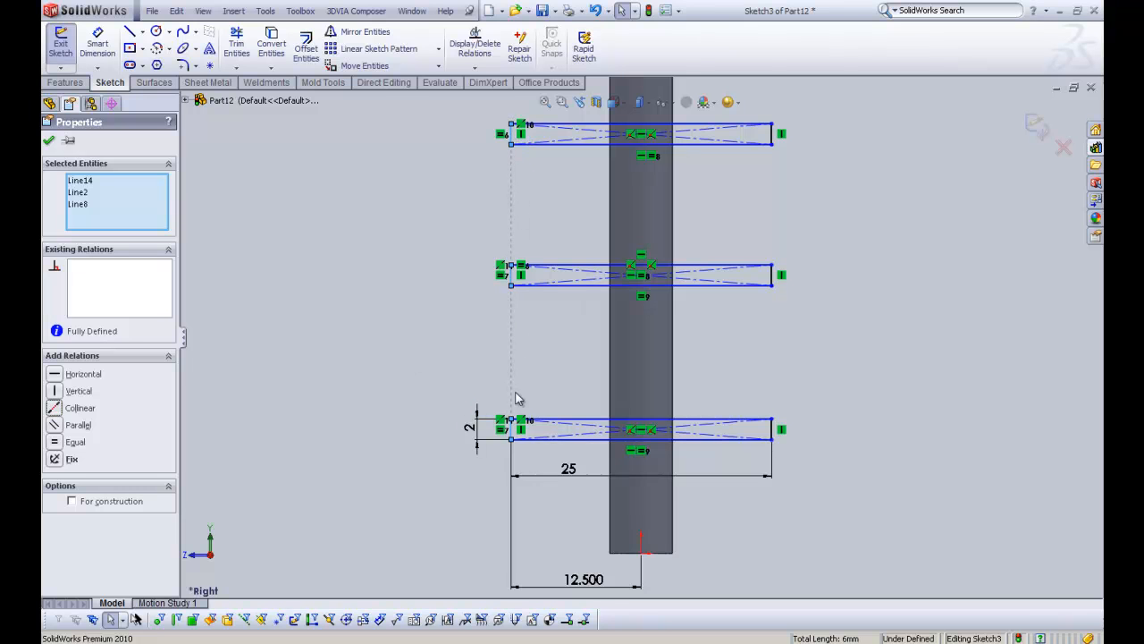
right_click(408, 366)
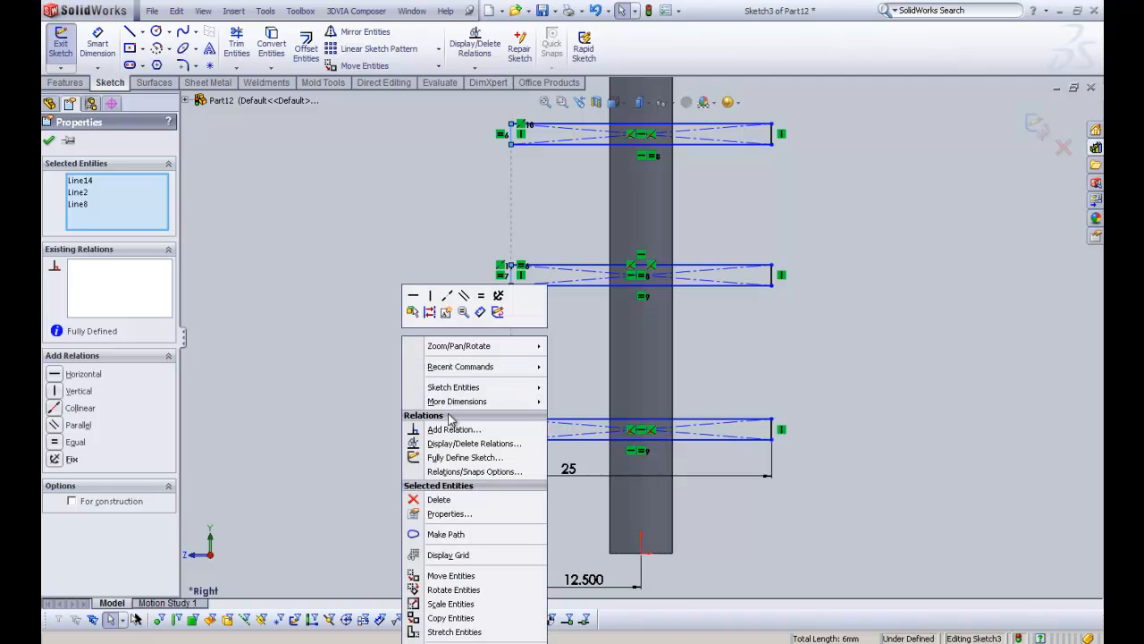
click(269, 383)
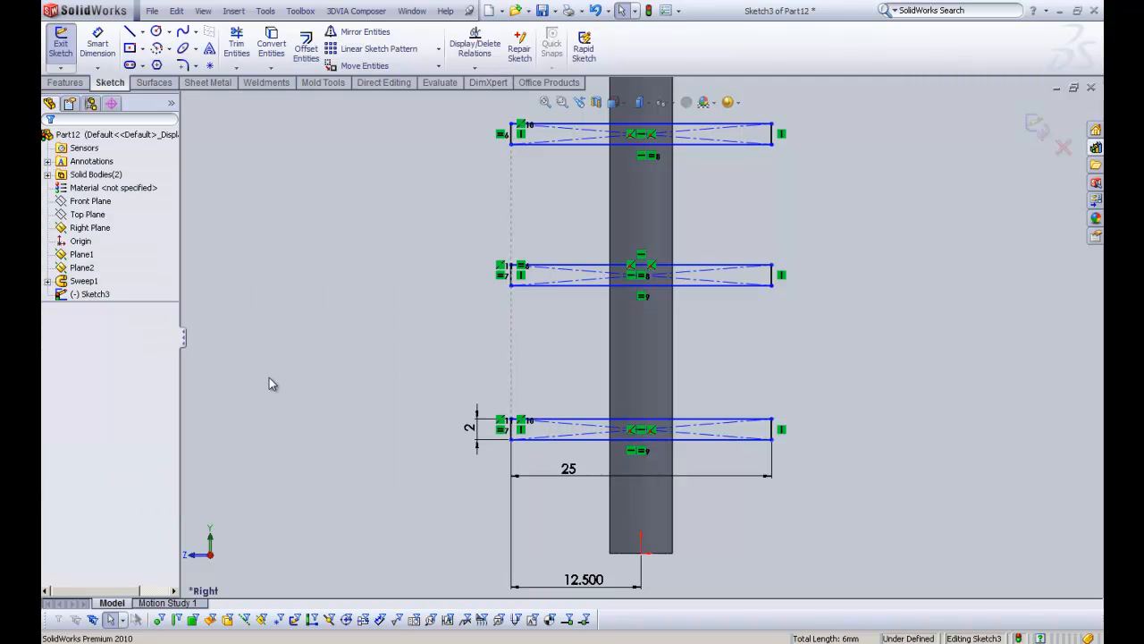
Step: Dimension the vertical distance from the origin to the lowest rectangle's lower edge as 10 mm
click(97, 45)
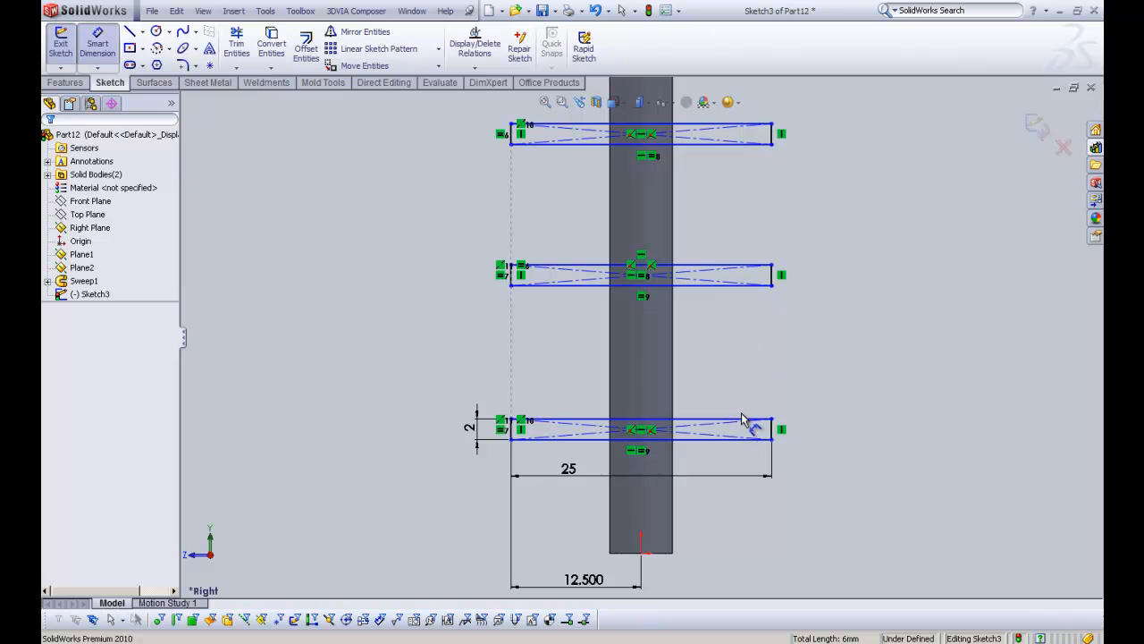
click(672, 441)
click(641, 552)
click(820, 499)
text(10)
key(Return)
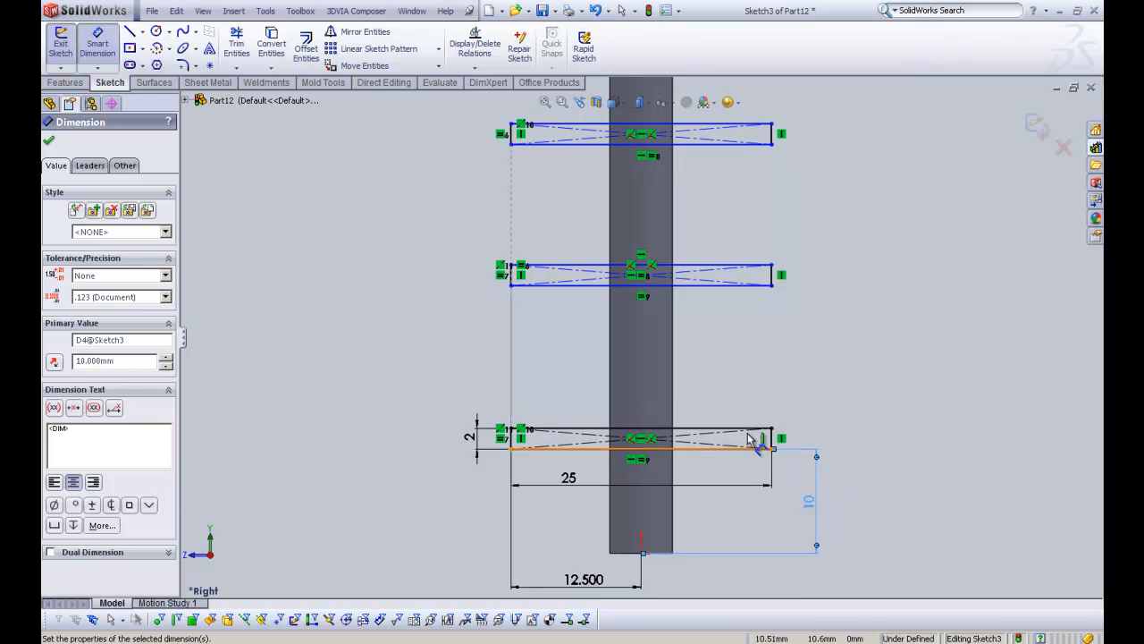
Step: Dimension the gap between the lowest and middle rectangles as 10 mm
click(764, 432)
click(754, 285)
click(831, 356)
text(10)
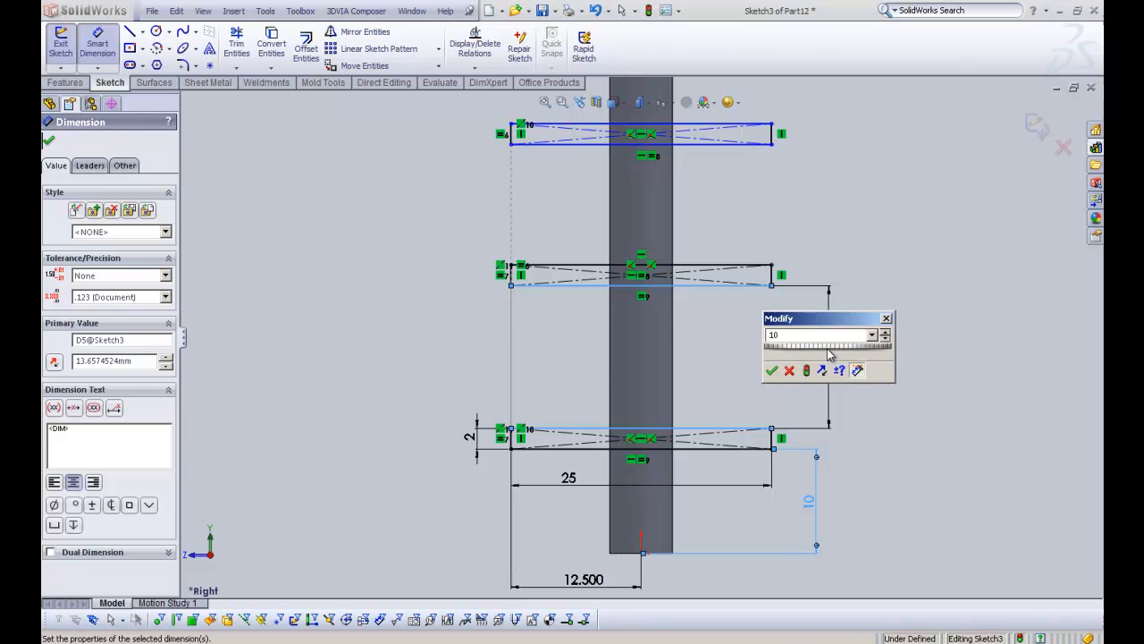
key(Return)
Step: Dimension the gap between the middle and uppermost rectangles as 10 mm and finish the sketch
click(715, 304)
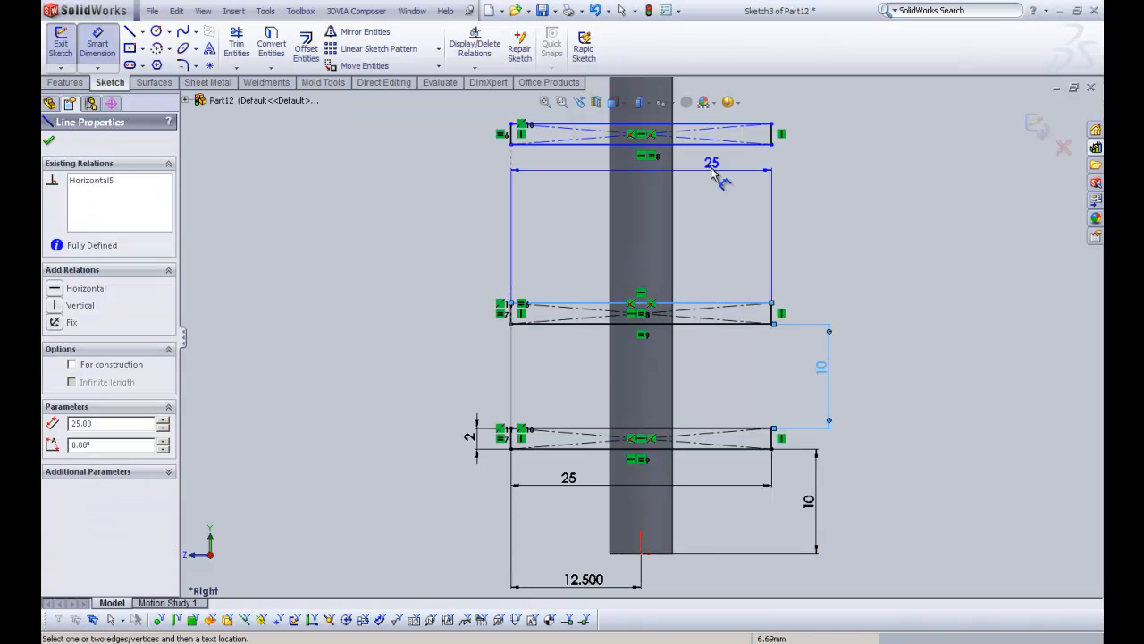
click(722, 144)
click(818, 224)
text(10)
key(Return)
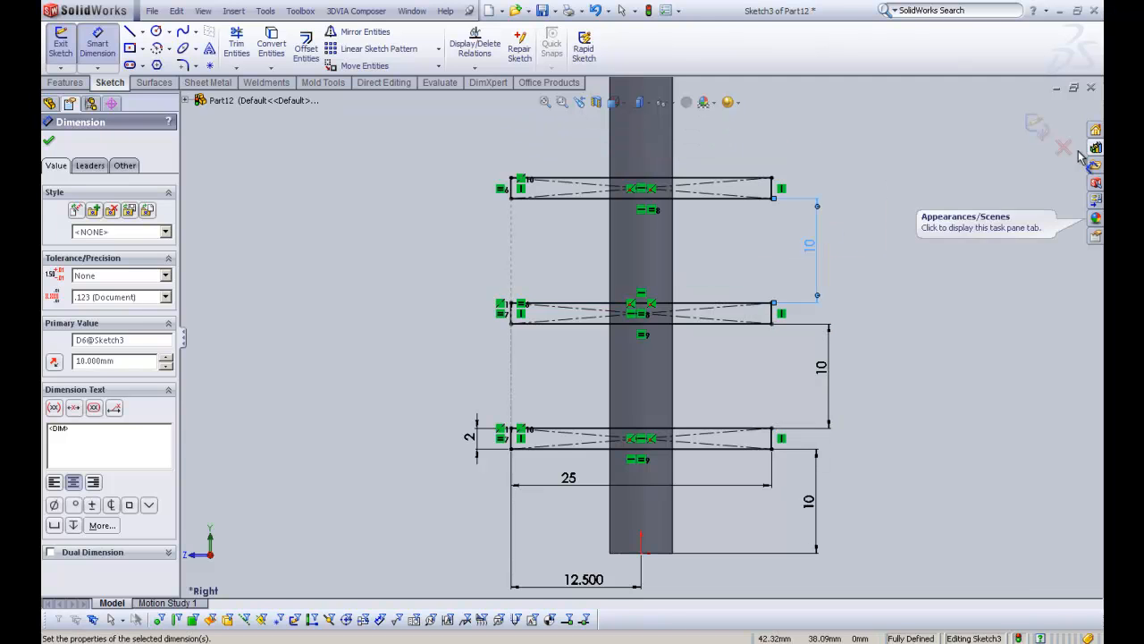
click(1039, 128)
Step: Start a boss extrusion of the three-rectangle sketch with a blind depth of 29 mm towards one rod
mouse_move(829, 186)
middle_down()
mouse_move(587, 217)
mouse_move(606, 215)
mouse_move(629, 238)
mouse_move(620, 253)
mouse_move(585, 199)
mouse_move(585, 221)
middle_up()
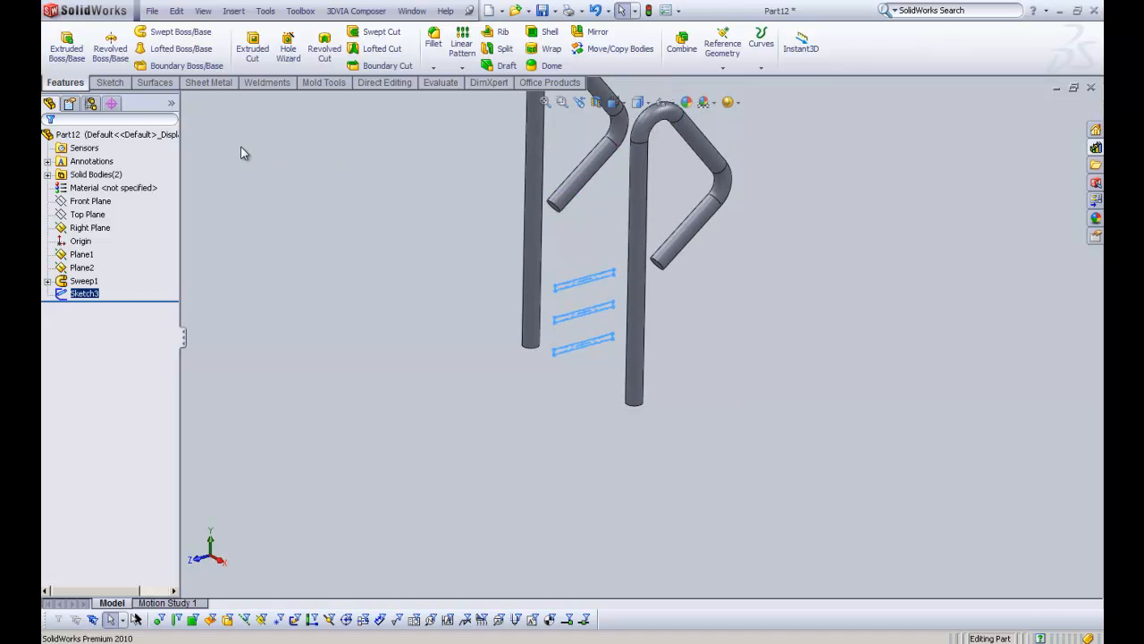
click(67, 46)
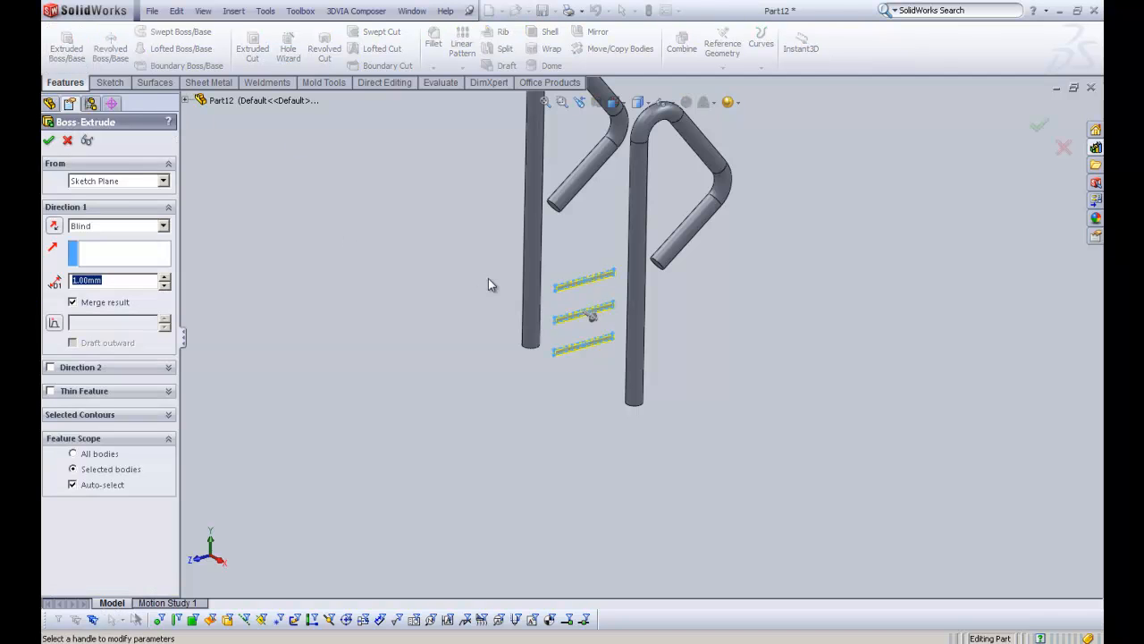
scroll(614, 277, down, 5)
click(565, 356)
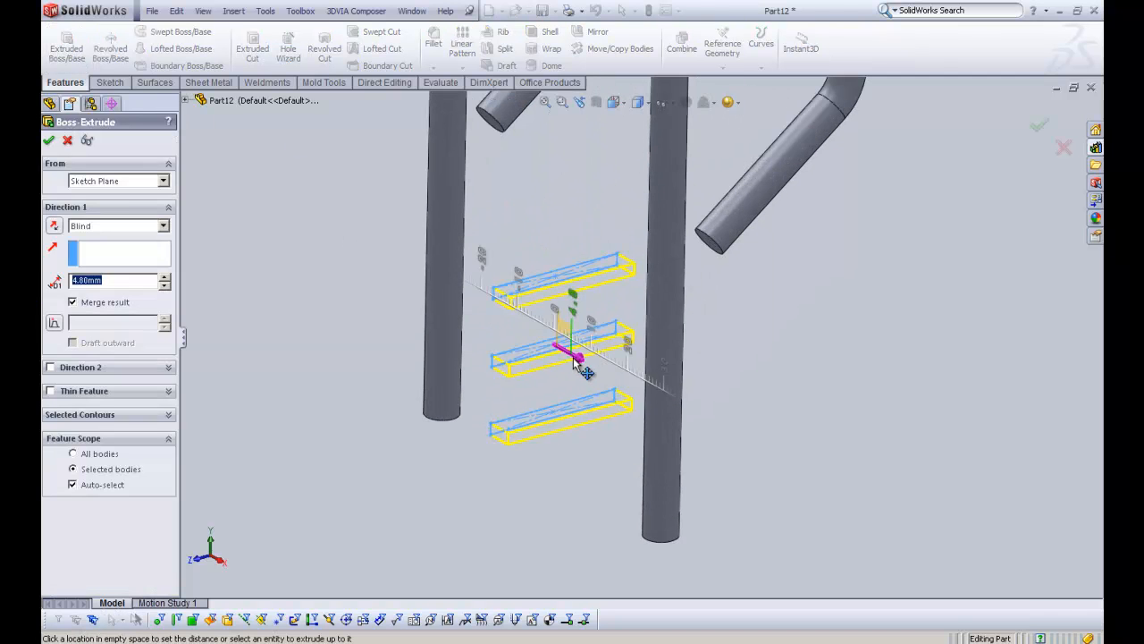
click(670, 396)
mouse_move(669, 396)
middle_down()
mouse_move(823, 322)
mouse_move(760, 382)
middle_up()
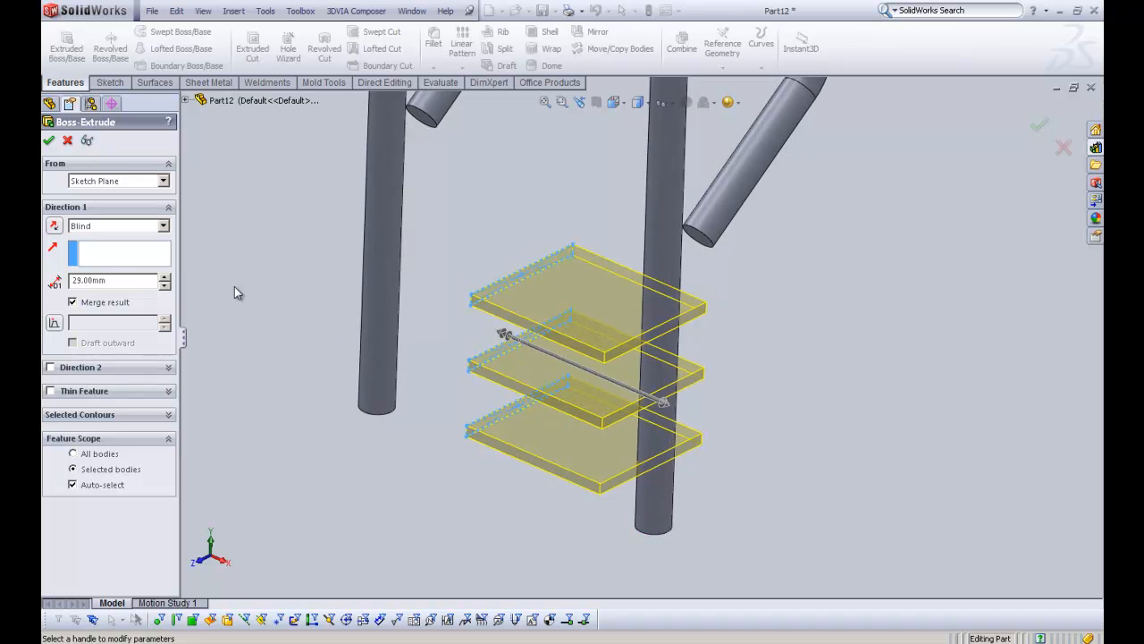
Step: Try a Mid Plane end condition for the slat extrusion with a total depth of 58 mm
click(117, 225)
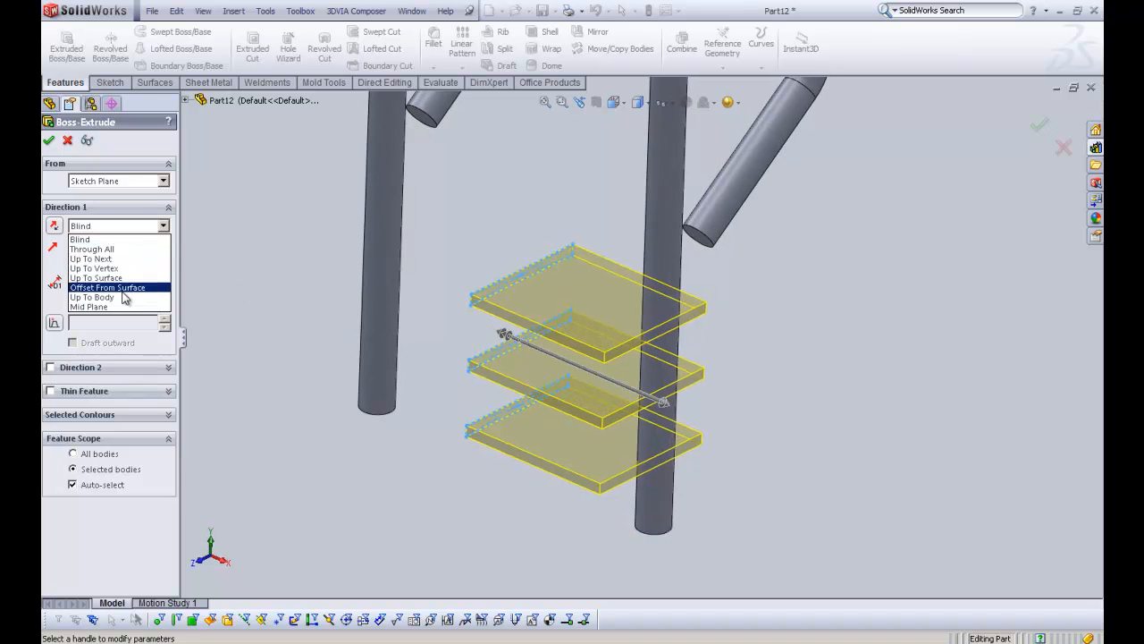
click(100, 305)
click(165, 275)
click(165, 275)
click(165, 275)
middle_drag(314, 293, 376, 266)
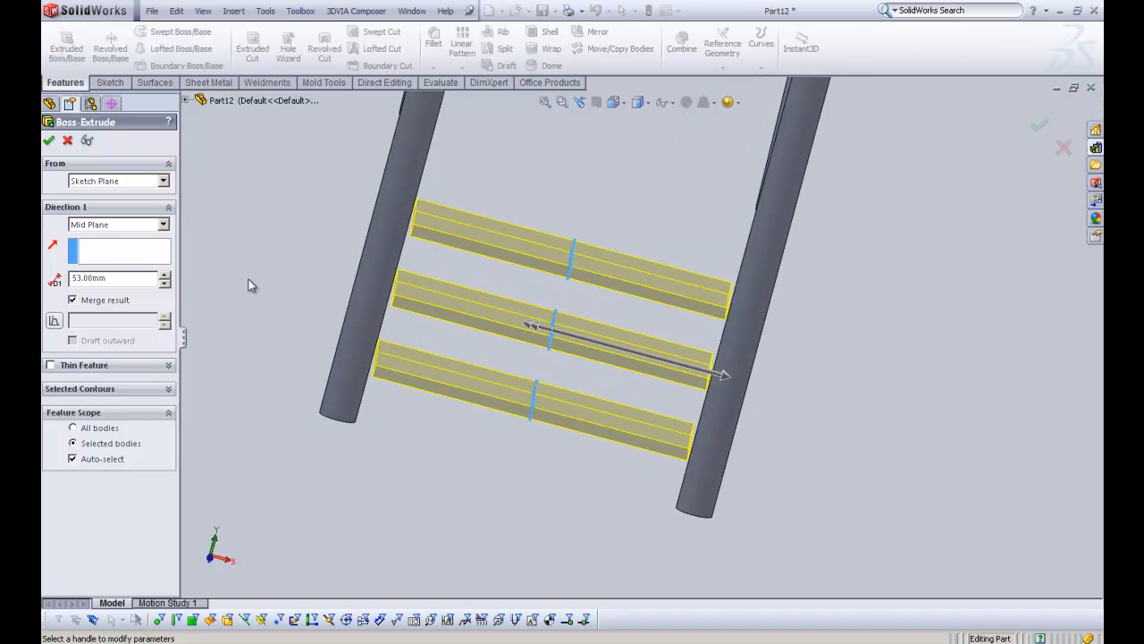
click(165, 275)
click(164, 274)
middle_drag(289, 304, 262, 327)
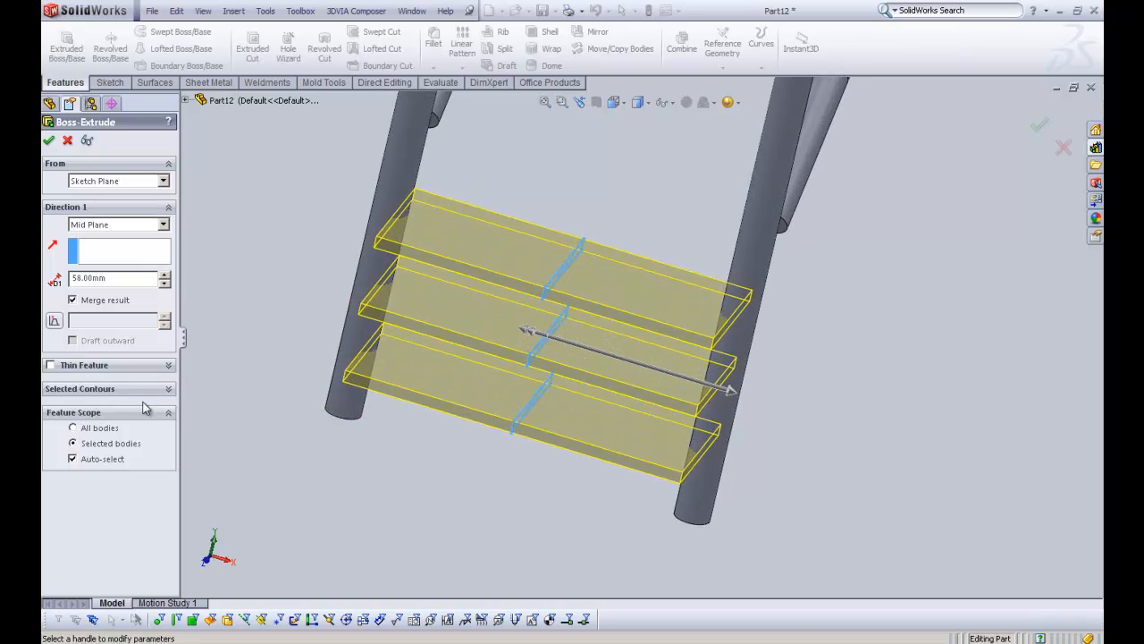
Step: Try to extrude the slats with Up To Body in both directions, ending each direction at one of the two rods
click(163, 226)
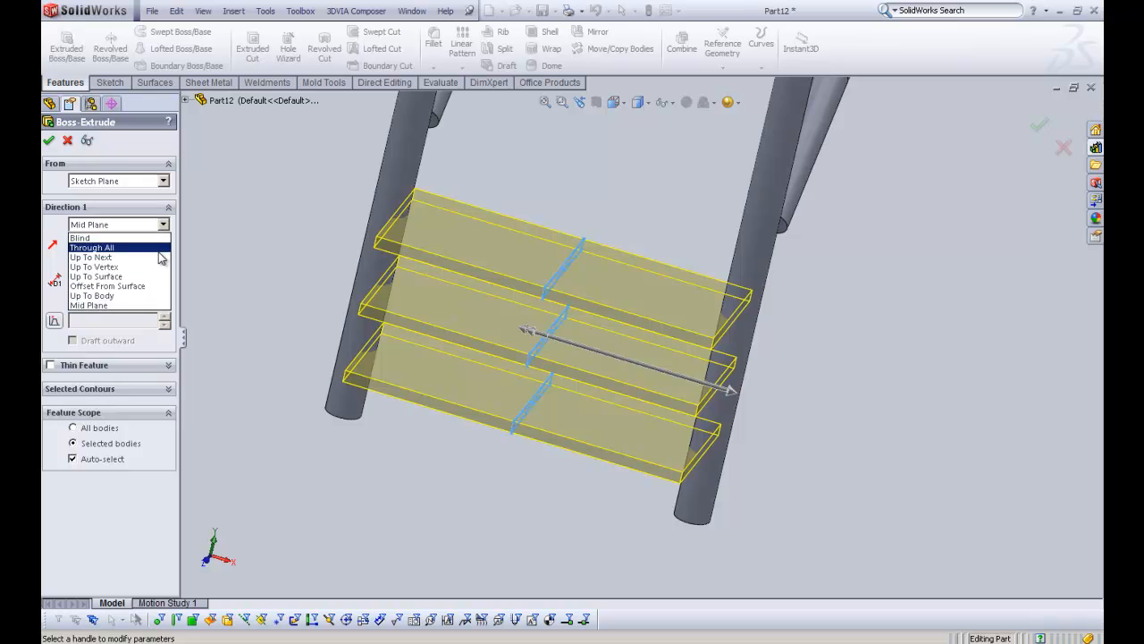
click(143, 295)
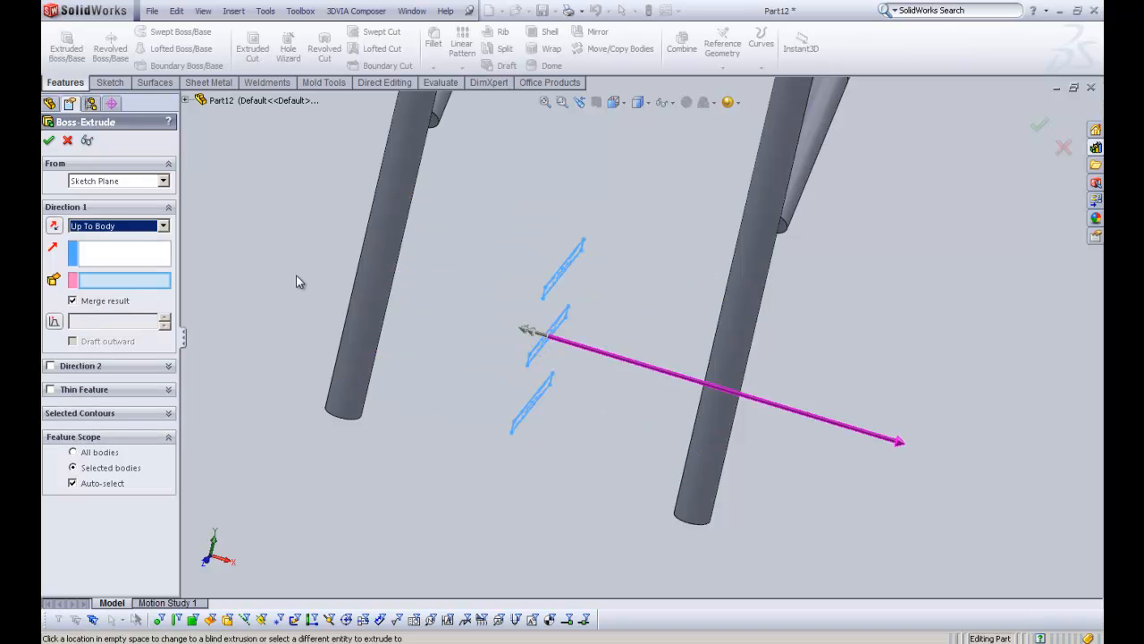
middle_drag(210, 268, 184, 258)
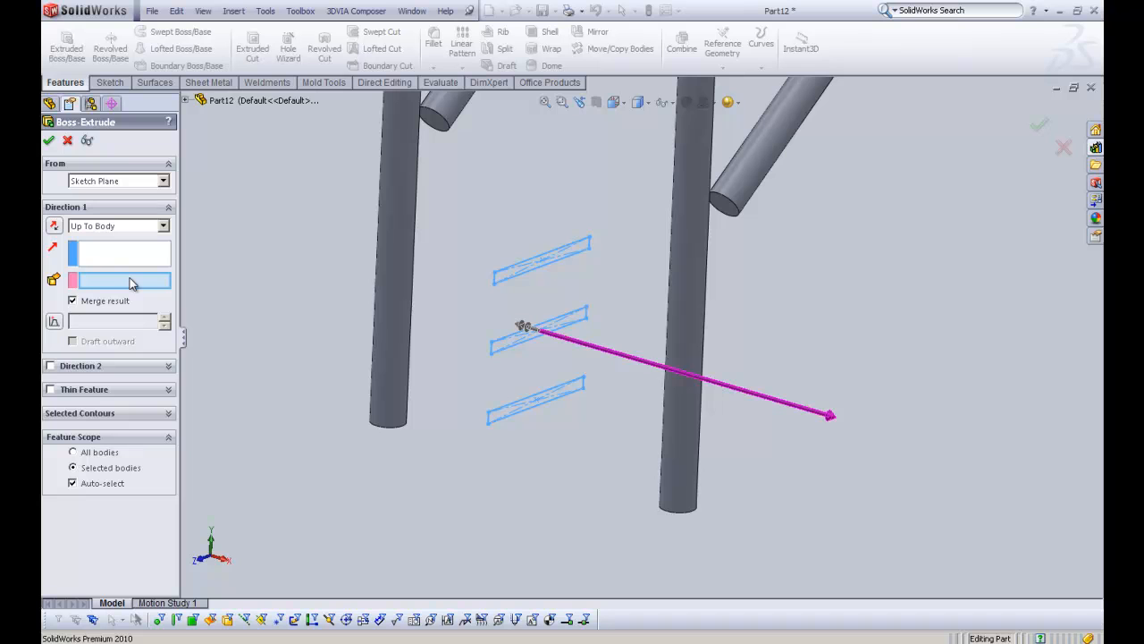
click(407, 285)
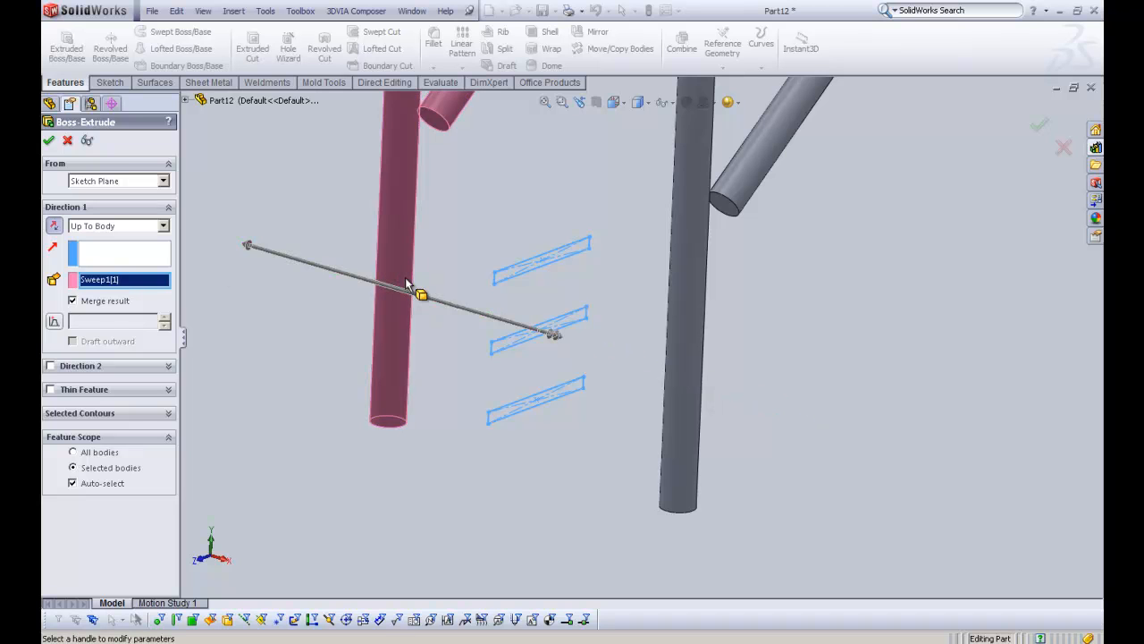
click(51, 367)
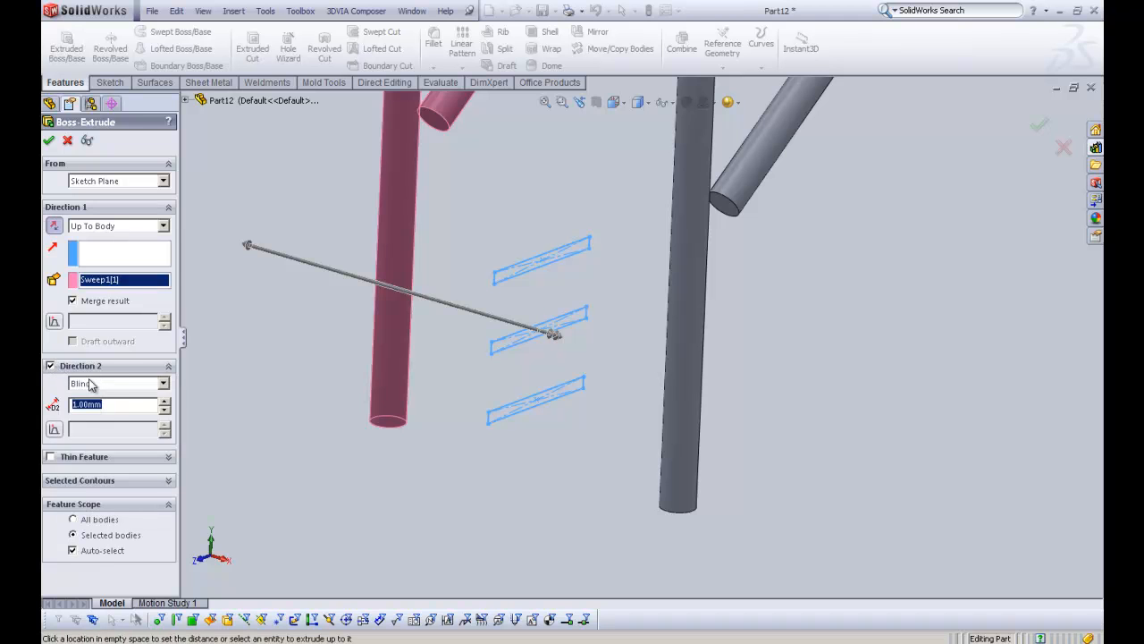
click(97, 384)
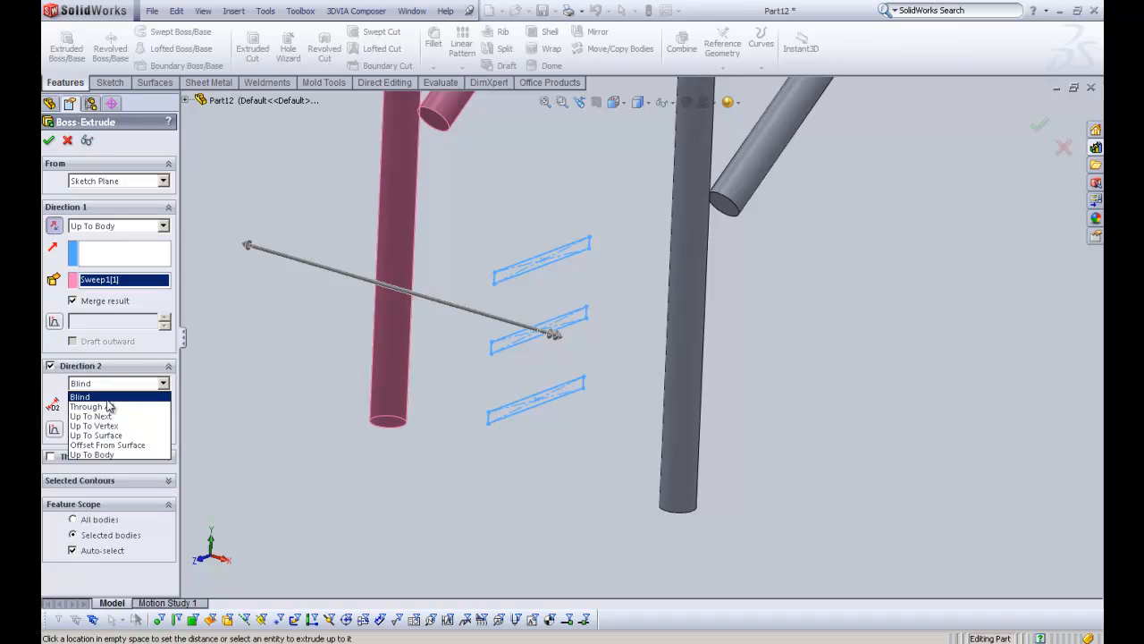
click(130, 454)
click(699, 375)
right_click(604, 463)
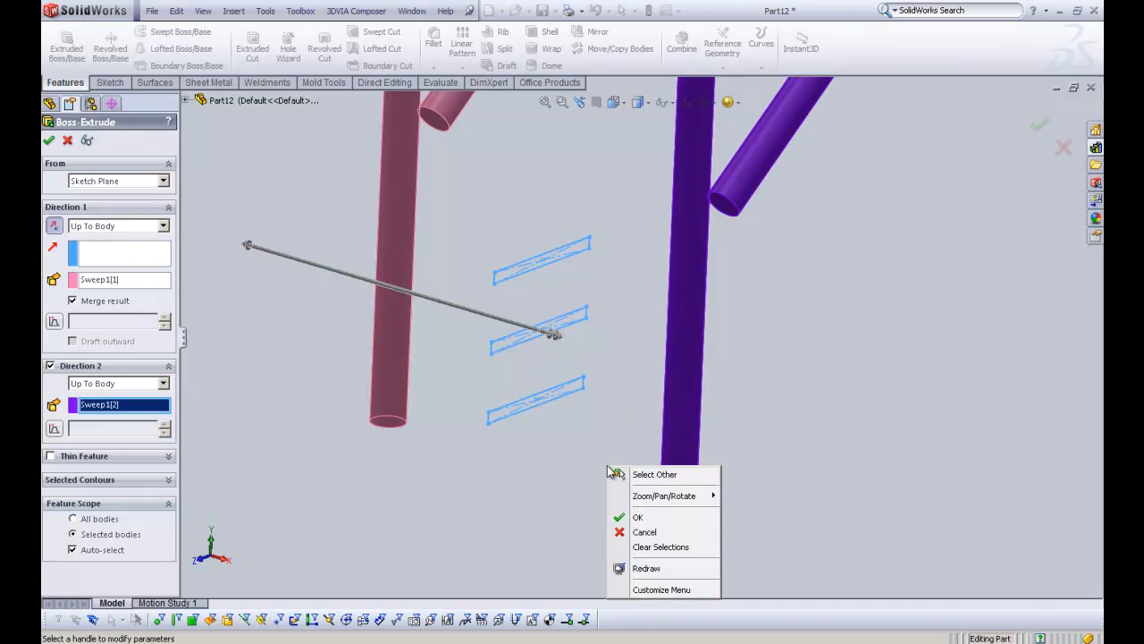
click(634, 516)
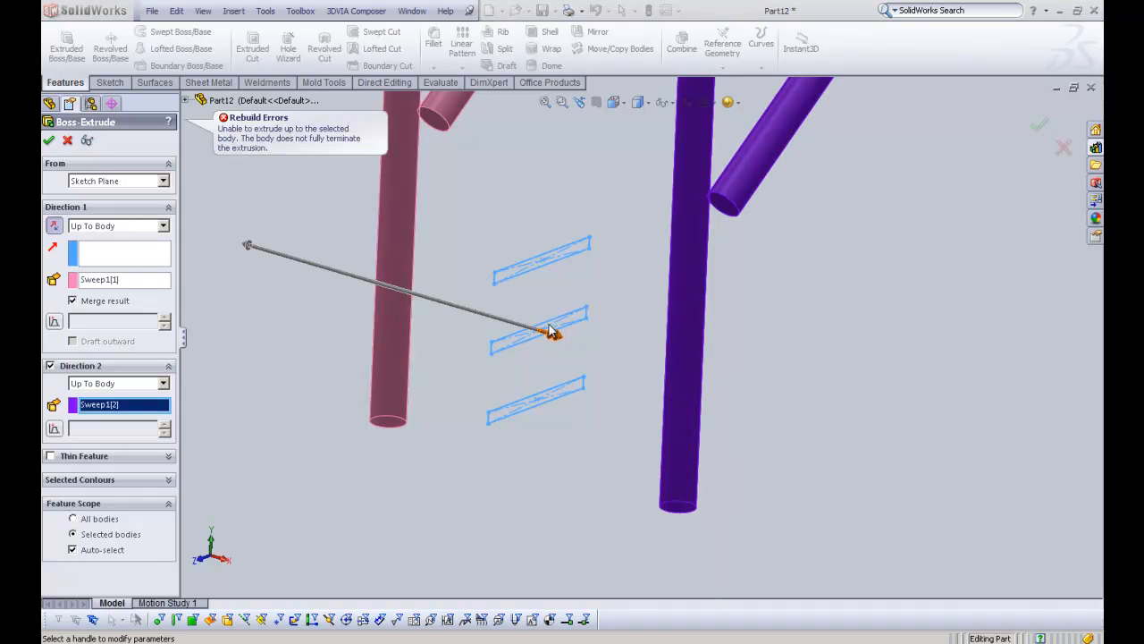
Step: Set the extrusion's first direction to Up To Surface on the left rod's straight cylindrical face, with the second direction turned off
mouse_move(526, 243)
middle_down()
mouse_move(527, 226)
mouse_move(527, 242)
middle_up()
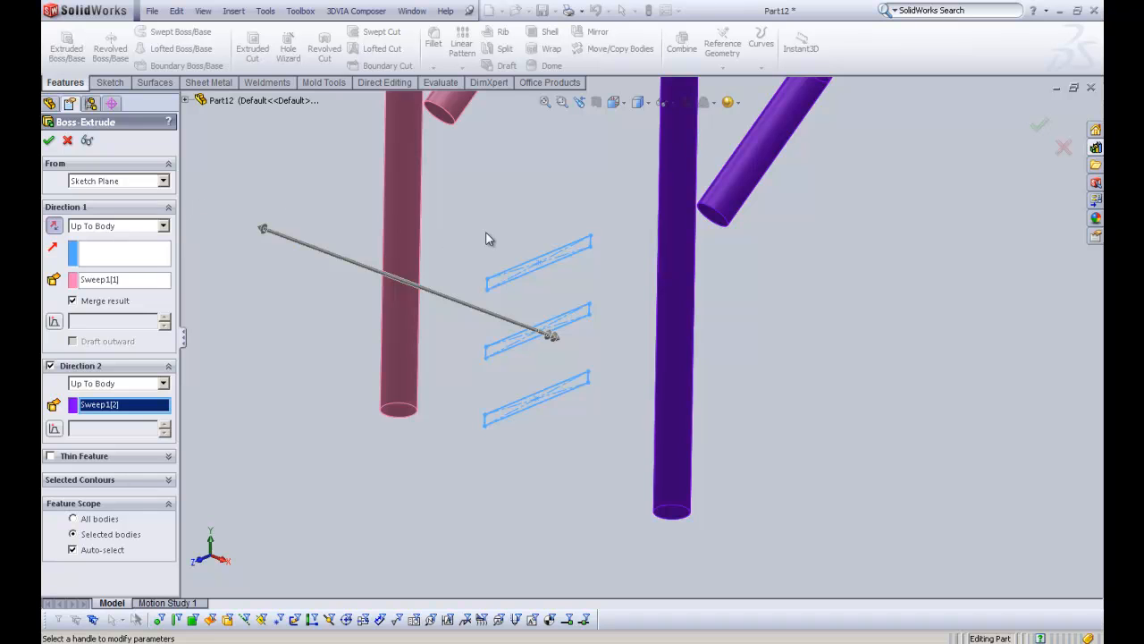
click(143, 283)
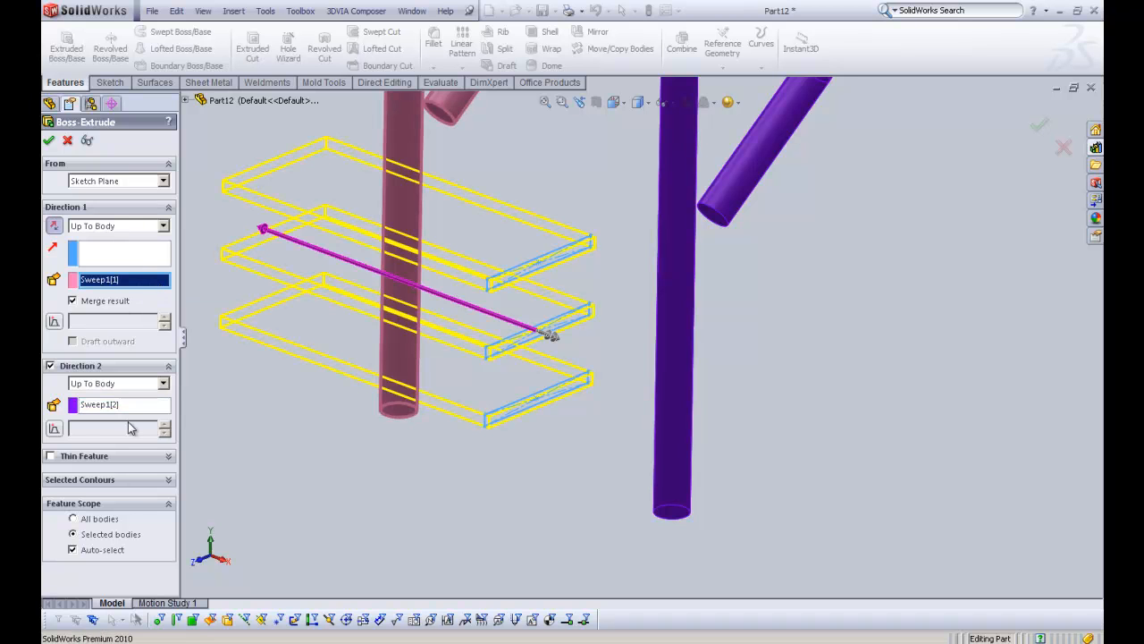
click(141, 227)
click(99, 277)
click(407, 186)
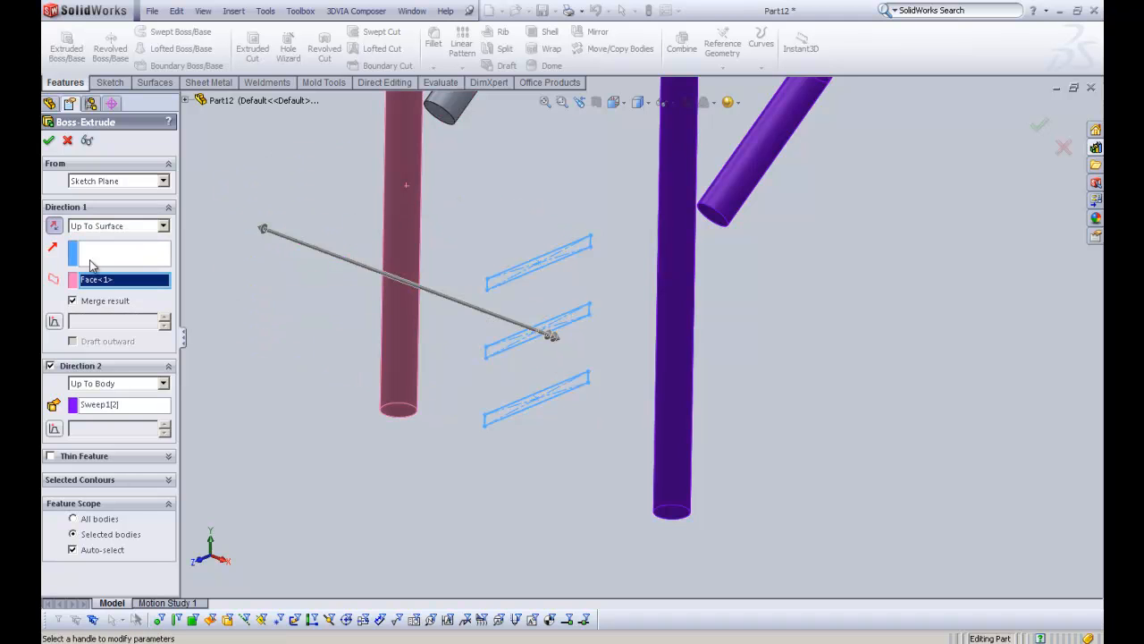
click(50, 366)
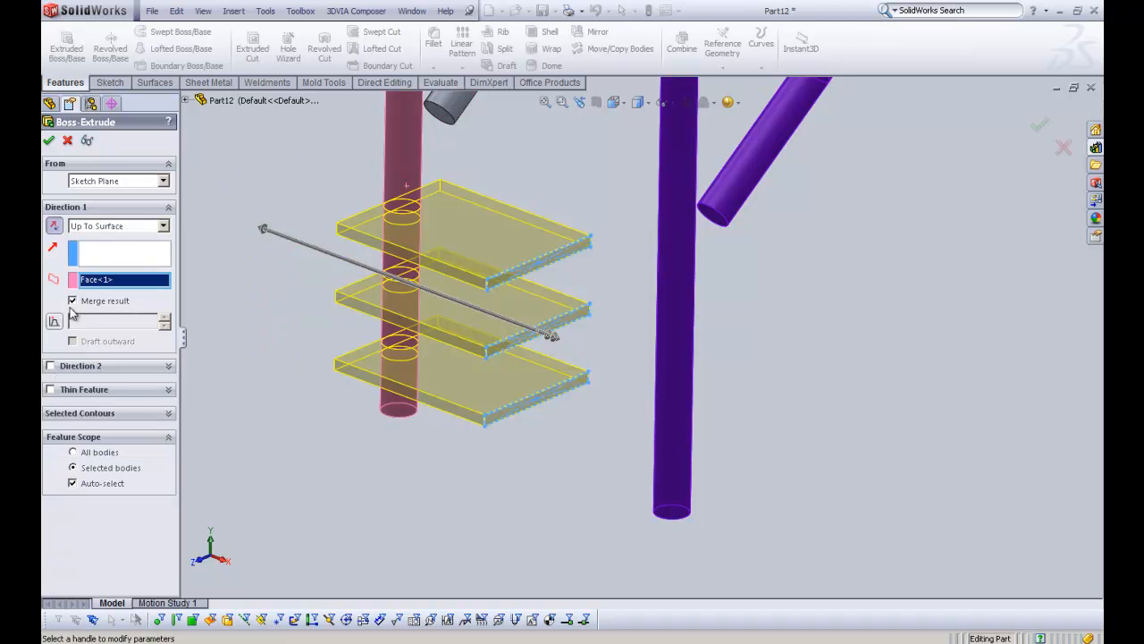
mouse_move(264, 254)
middle_down()
mouse_move(320, 256)
mouse_move(299, 271)
mouse_move(281, 242)
mouse_move(262, 247)
middle_up()
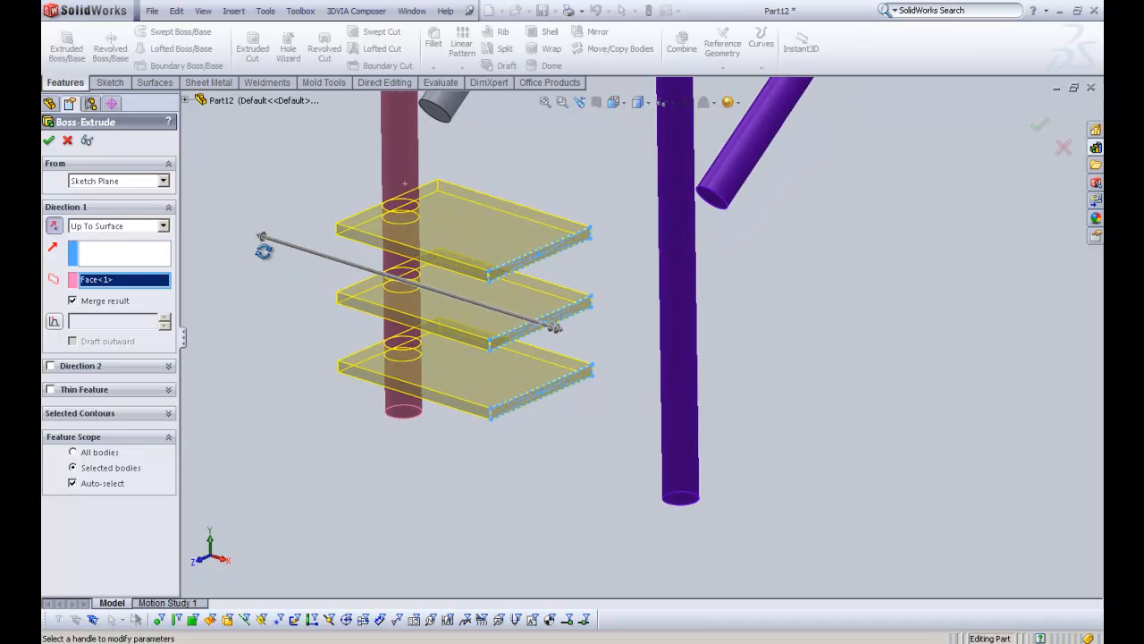
Step: Enable the second direction as Up To Surface on the right rod's straight cylindrical face and complete the slat extrusion
click(69, 363)
click(127, 385)
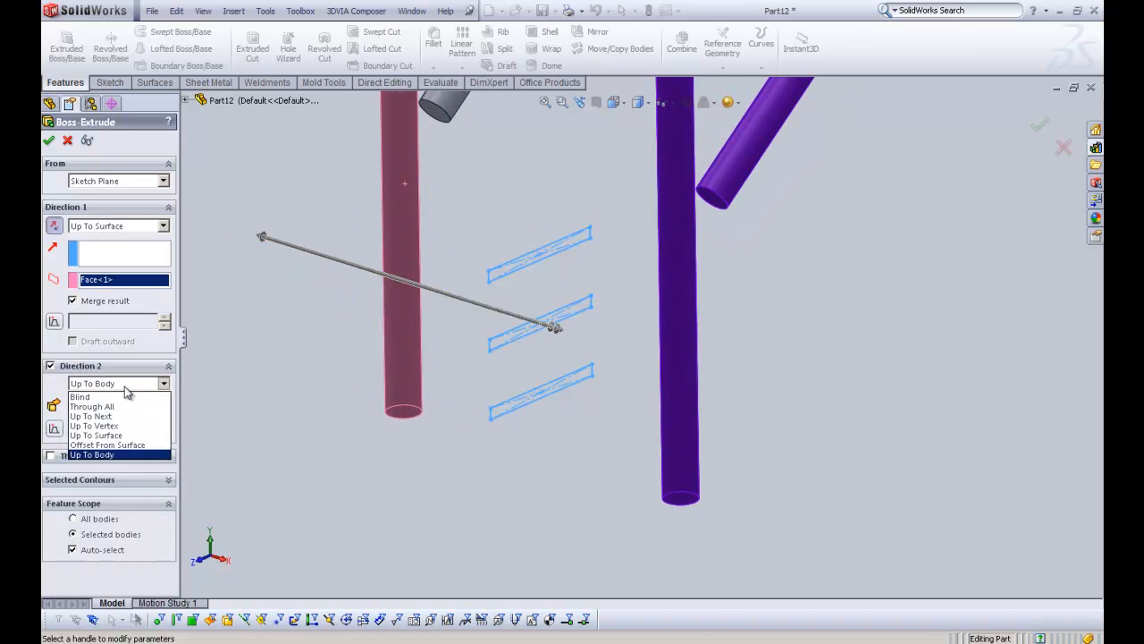
click(125, 436)
click(666, 375)
middle_drag(797, 375, 678, 204)
scroll(625, 229, up, 3)
mouse_move(697, 307)
middle_down()
mouse_move(698, 282)
mouse_move(700, 295)
middle_up()
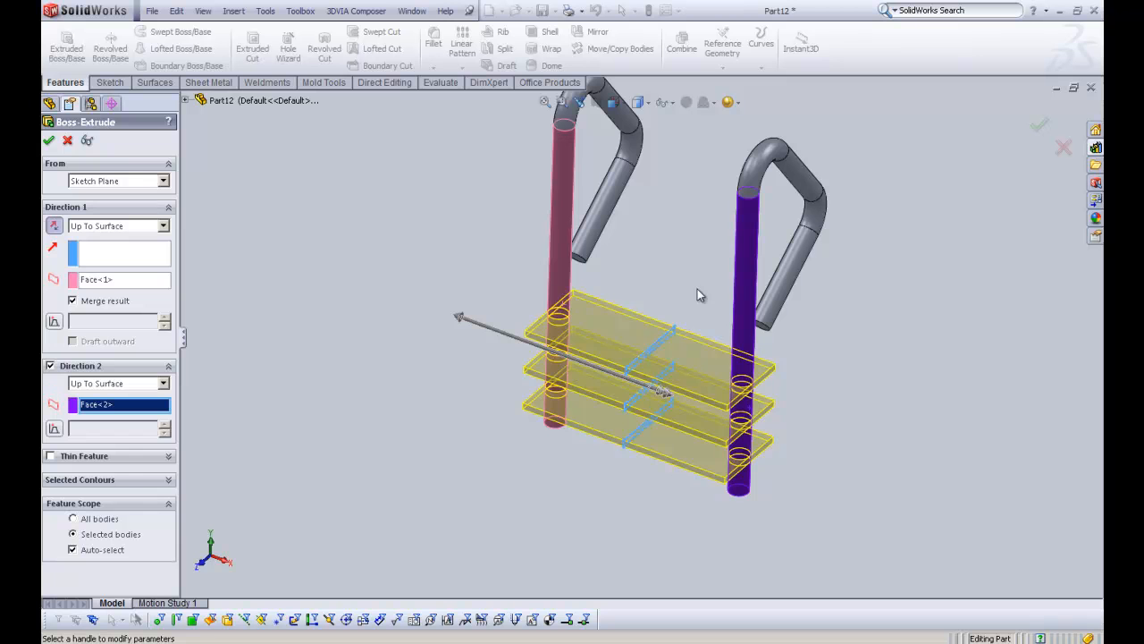
right_click(693, 220)
click(718, 271)
mouse_move(644, 256)
middle_down()
mouse_move(604, 187)
mouse_move(516, 189)
mouse_move(485, 281)
mouse_move(506, 296)
mouse_move(500, 263)
mouse_move(529, 263)
mouse_move(559, 188)
mouse_move(557, 223)
mouse_move(550, 202)
middle_up()
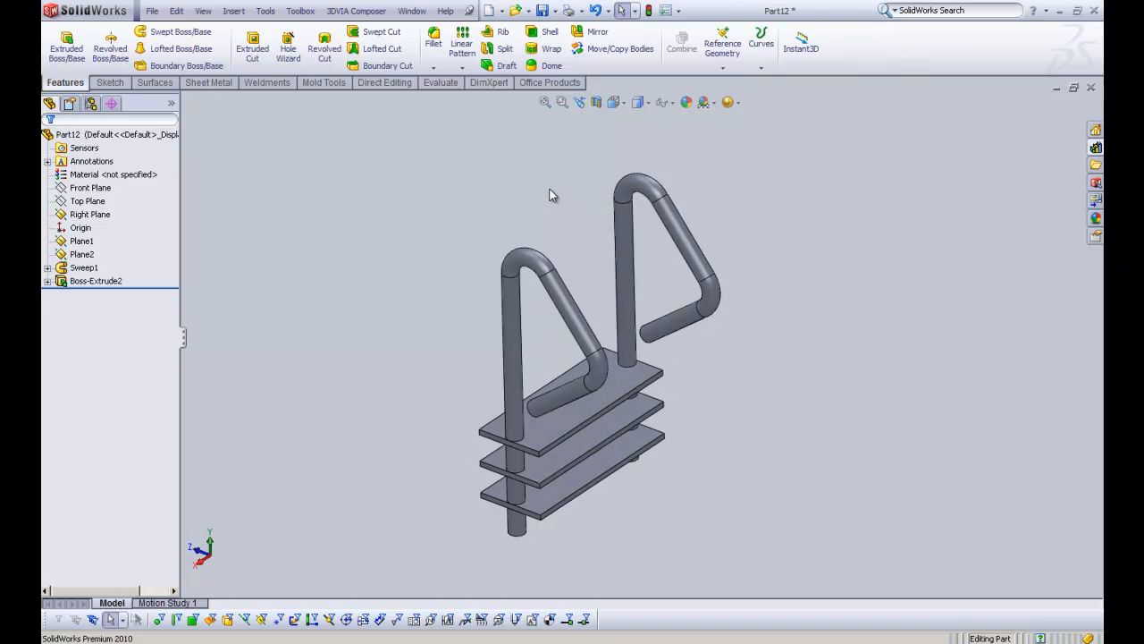